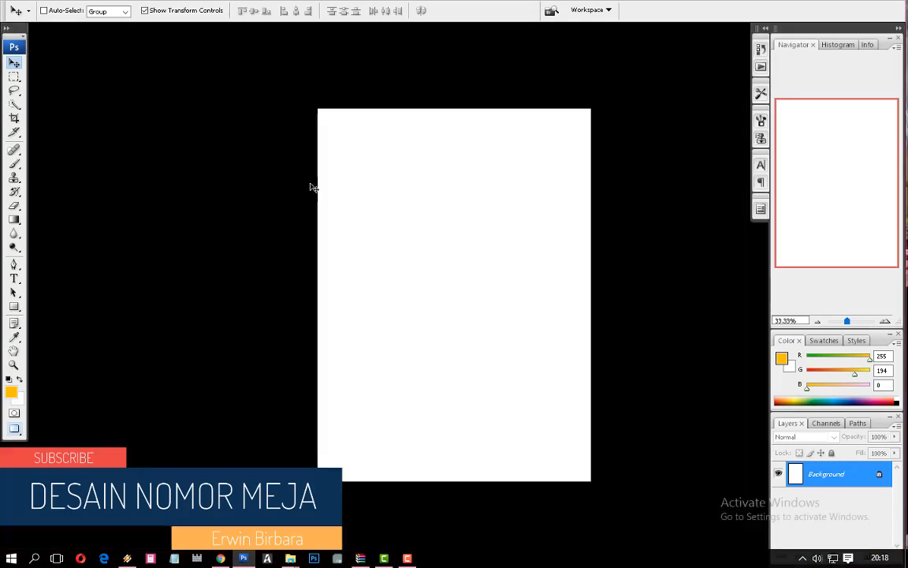
# Step: Copy the Queen coffee logo layer from the menu design into the blank Untitled-1 document
pyautogui.click(532, 227)
pyautogui.rightClick(533, 227)
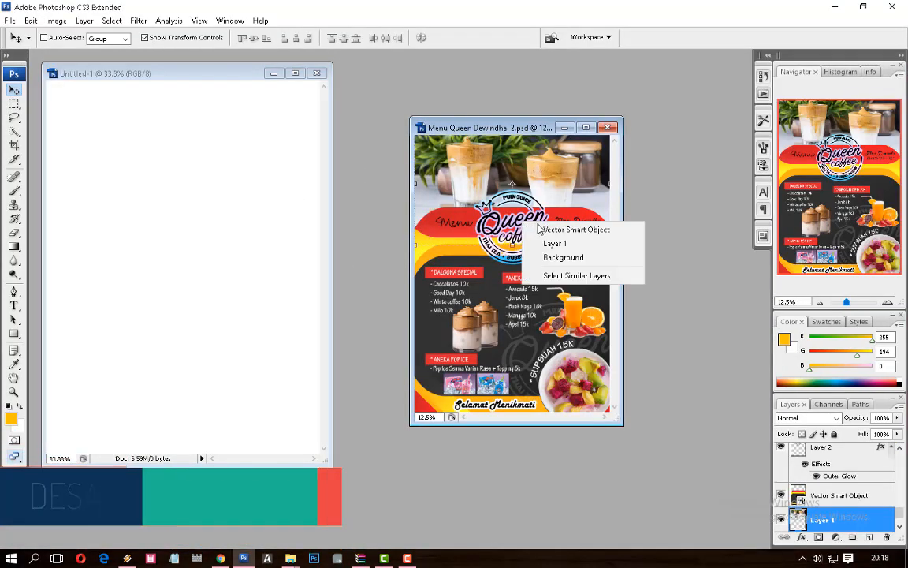
pyautogui.click(538, 229)
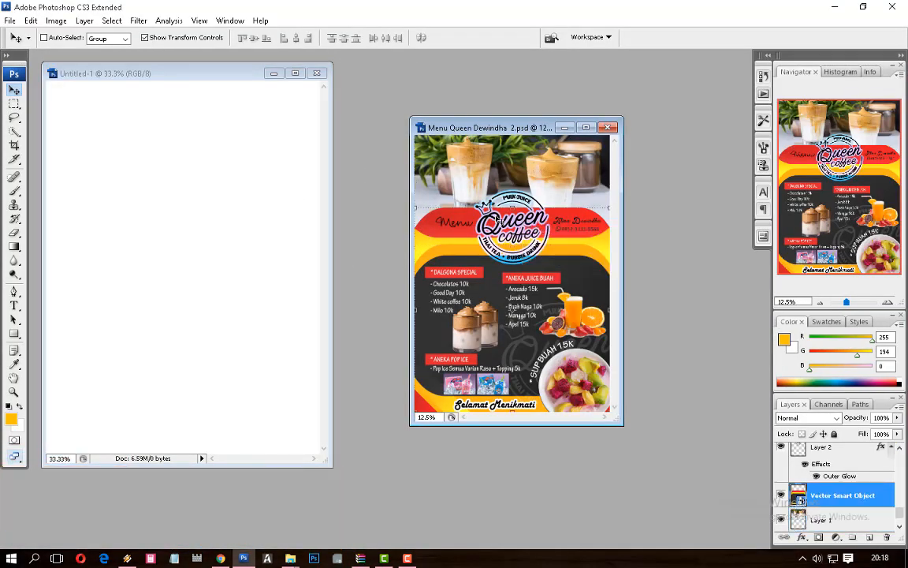
pyautogui.rightClick(491, 222)
pyautogui.click(506, 225)
pyautogui.hotkey('ctrl', 't')
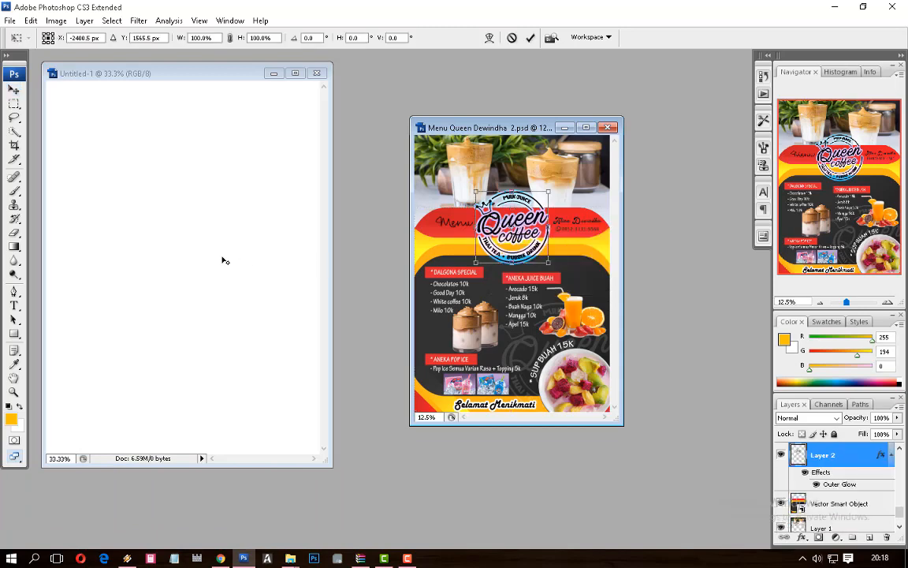
pyautogui.press('Return')
pyautogui.moveTo(513, 228); pyautogui.dragTo(299, 250)
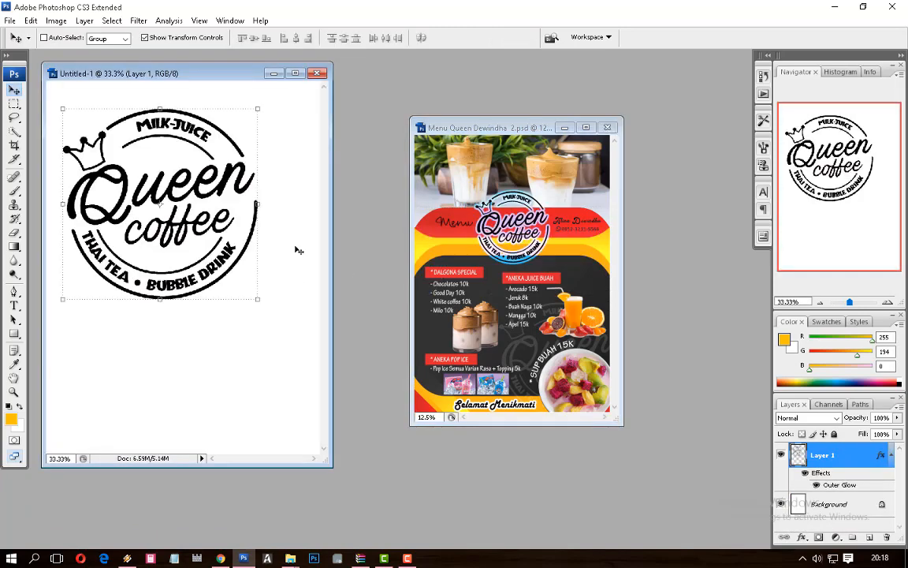
# Step: Copy the coffee glasses photo layer from the menu design into Untitled-1 and show that document full screen
pyautogui.rightClick(474, 176)
pyautogui.click(485, 179)
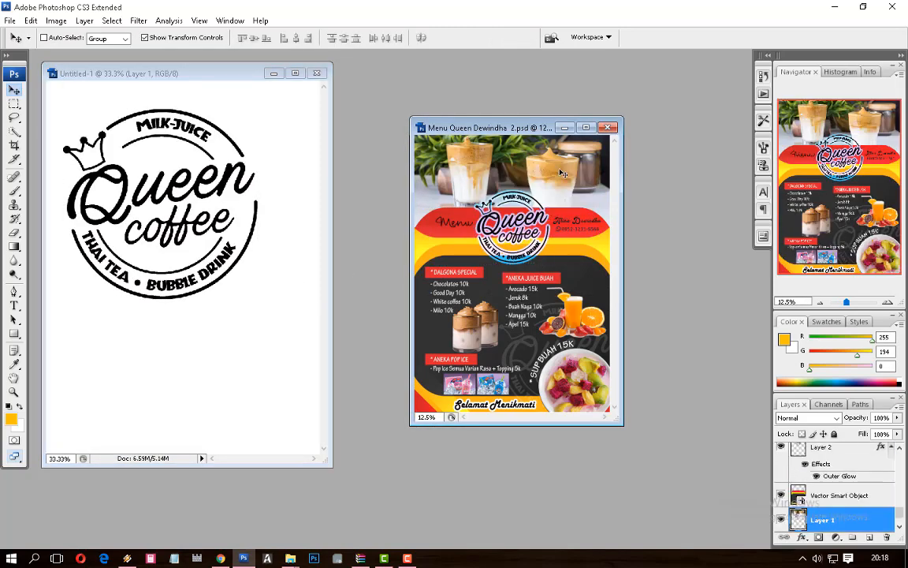
pyautogui.moveTo(485, 179); pyautogui.dragTo(256, 347)
pyautogui.press('f')
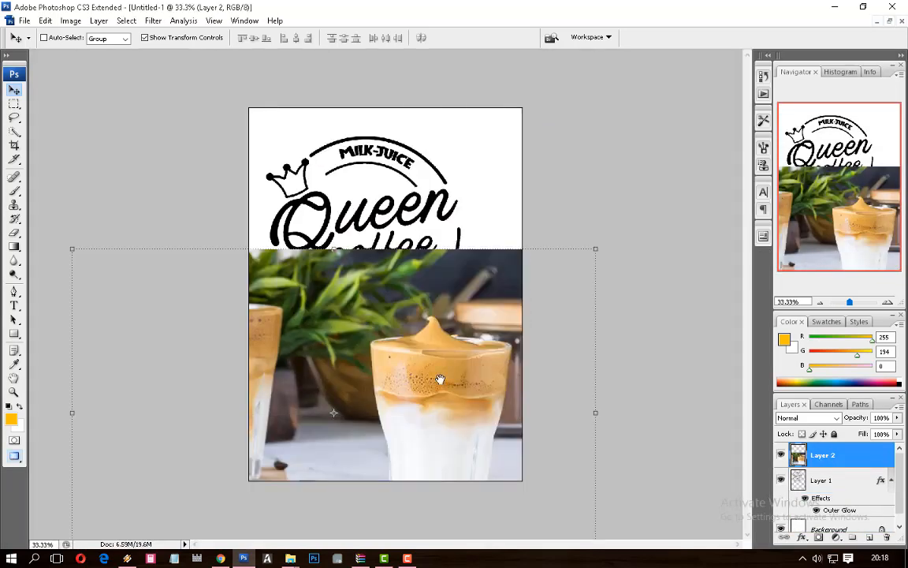
# Step: Scale the coffee photo down to about 55% and position it across the lower part of the page
pyautogui.hotkey('ctrl', '-')
pyautogui.moveTo(446, 358); pyautogui.dragTo(512, 332)
pyautogui.moveTo(620, 200); pyautogui.dragTo(497, 276)
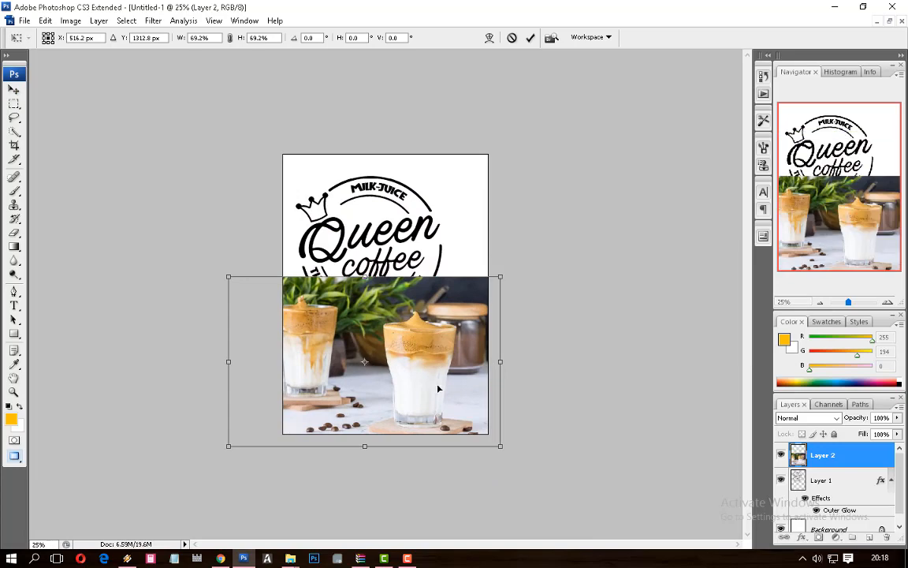
pyautogui.moveTo(440, 385); pyautogui.dragTo(465, 376)
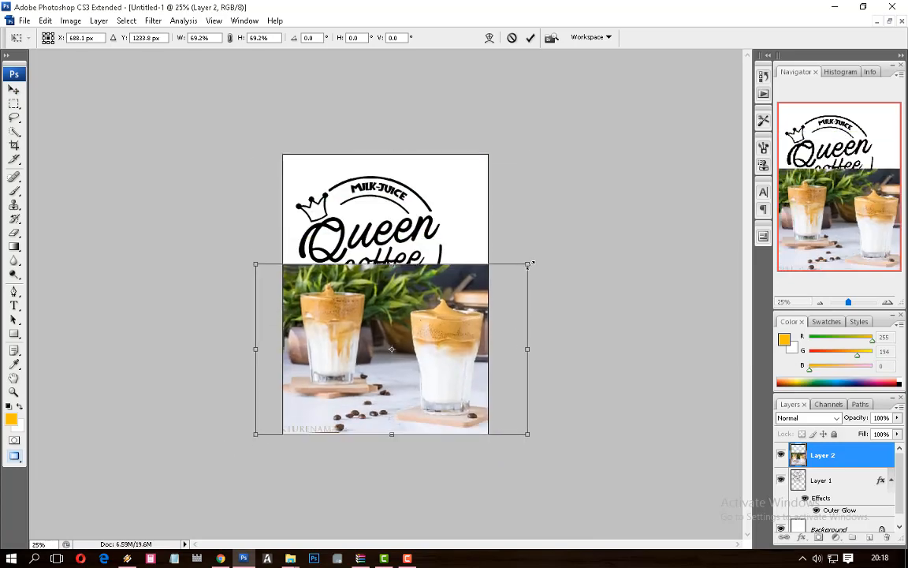
pyautogui.moveTo(530, 265); pyautogui.dragTo(476, 298)
pyautogui.moveTo(447, 355); pyautogui.dragTo(466, 361)
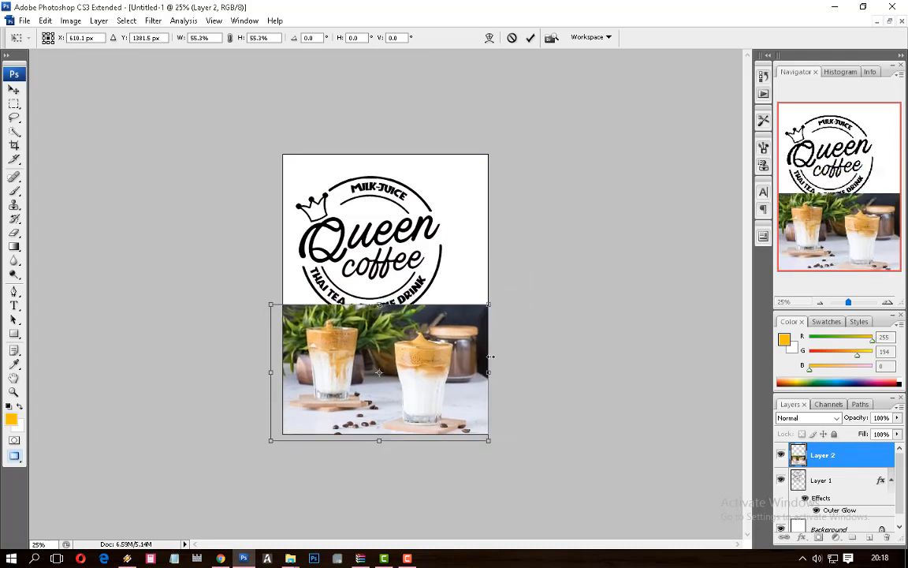
pyautogui.press('Return')
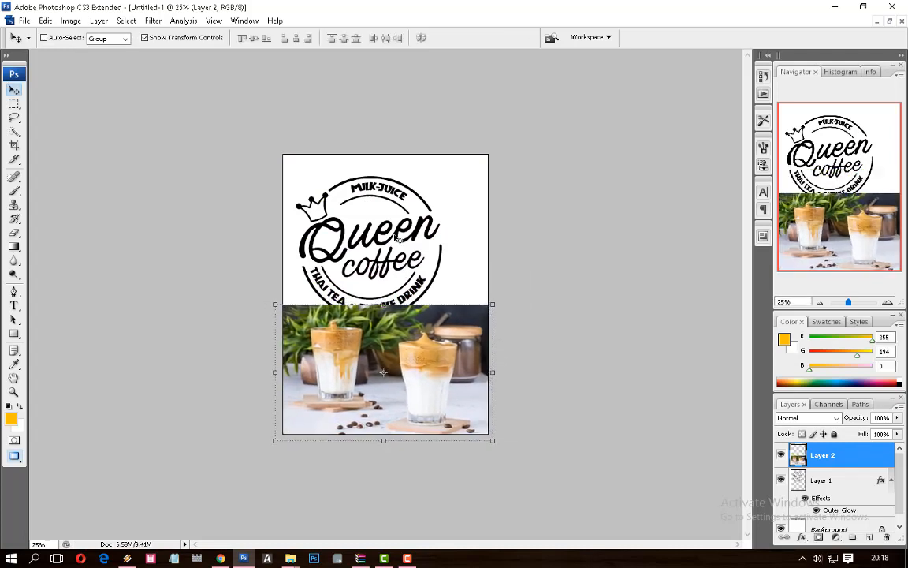
# Step: Move the coffee photo layer one level down, beneath the logo layer
pyautogui.rightClick(399, 224)
pyautogui.click(411, 230)
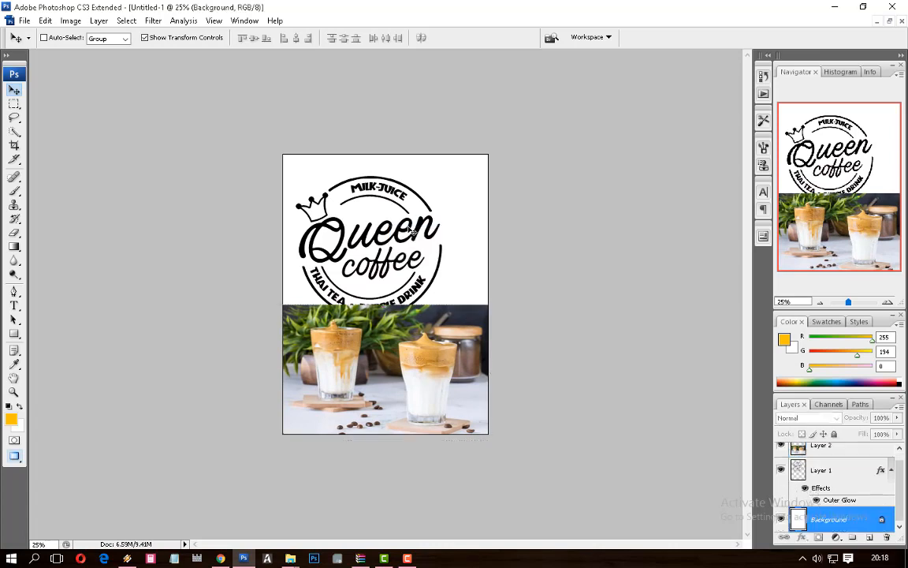
pyautogui.rightClick(381, 338)
pyautogui.click(410, 345)
pyautogui.hotkey('ctrl', '[')
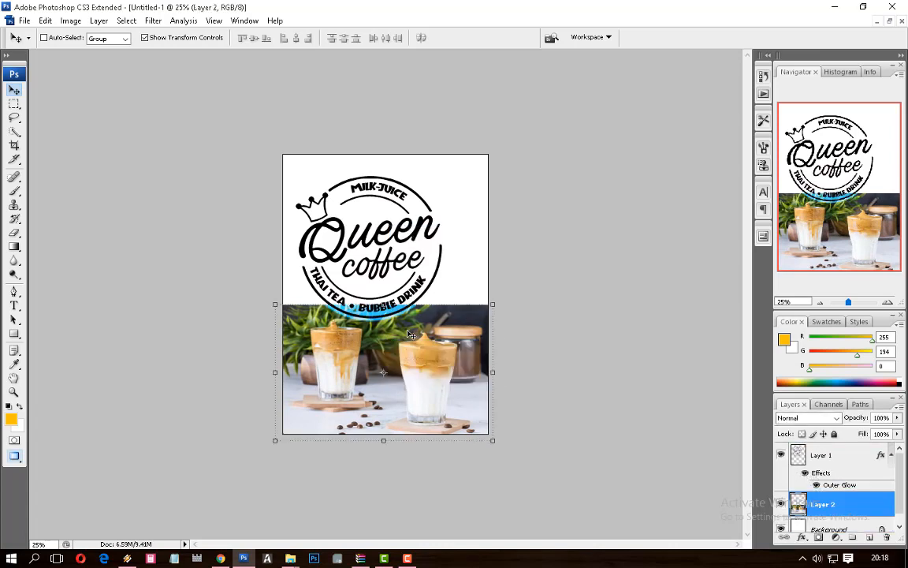
# Step: Scale the Queen coffee logo to about 60% and centre it over the coffee photo
pyautogui.rightClick(409, 225)
pyautogui.click(422, 229)
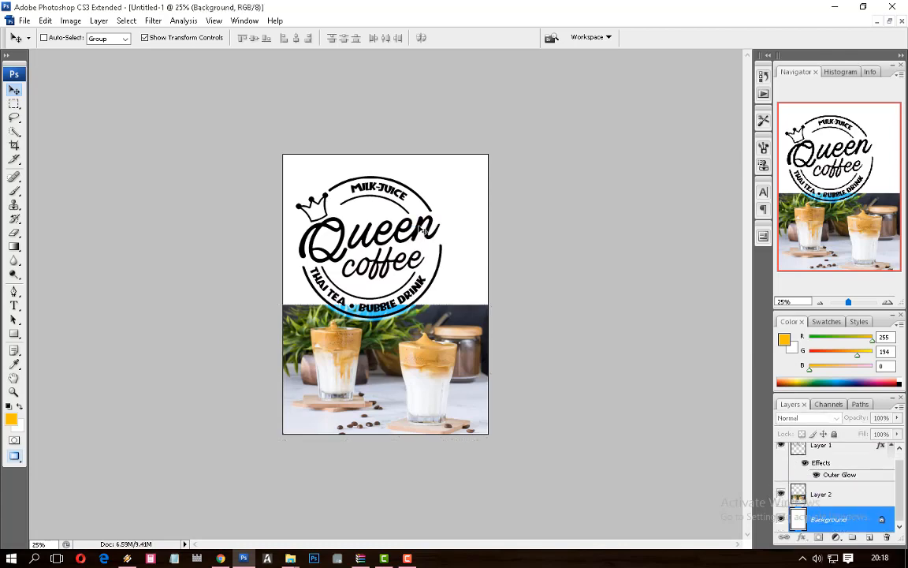
pyautogui.rightClick(426, 224)
pyautogui.click(445, 227)
pyautogui.moveTo(435, 202); pyautogui.dragTo(361, 380)
pyautogui.moveTo(323, 416); pyautogui.dragTo(385, 373)
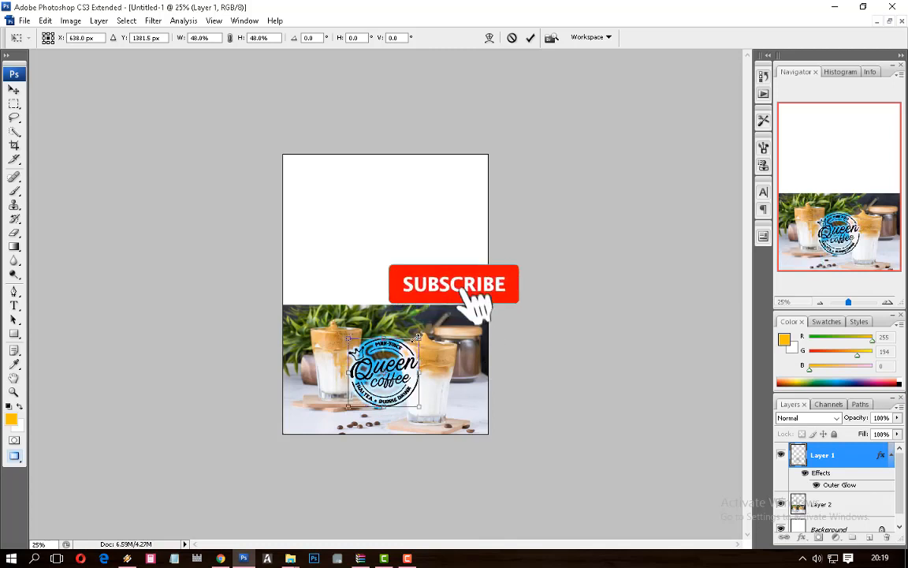
pyautogui.moveTo(421, 332); pyautogui.dragTo(427, 326)
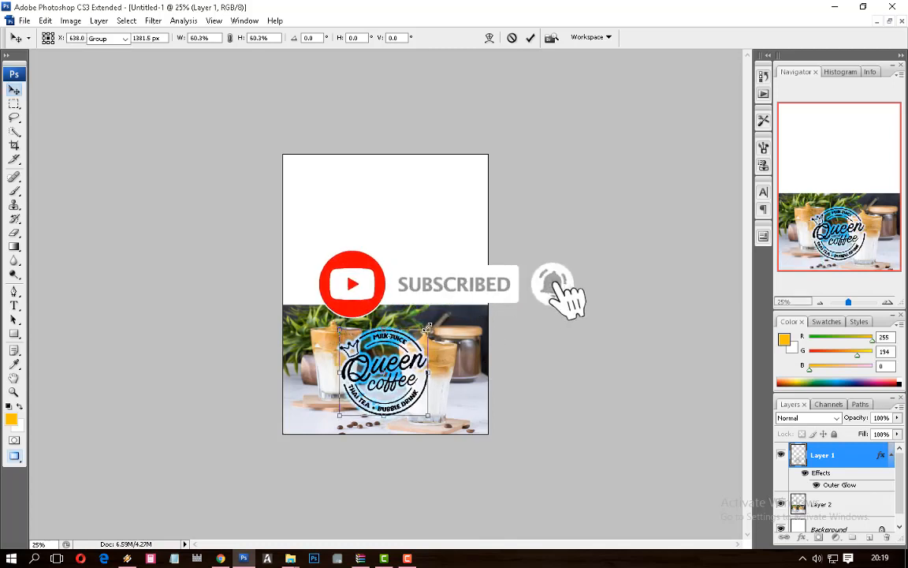
pyautogui.press('Return')
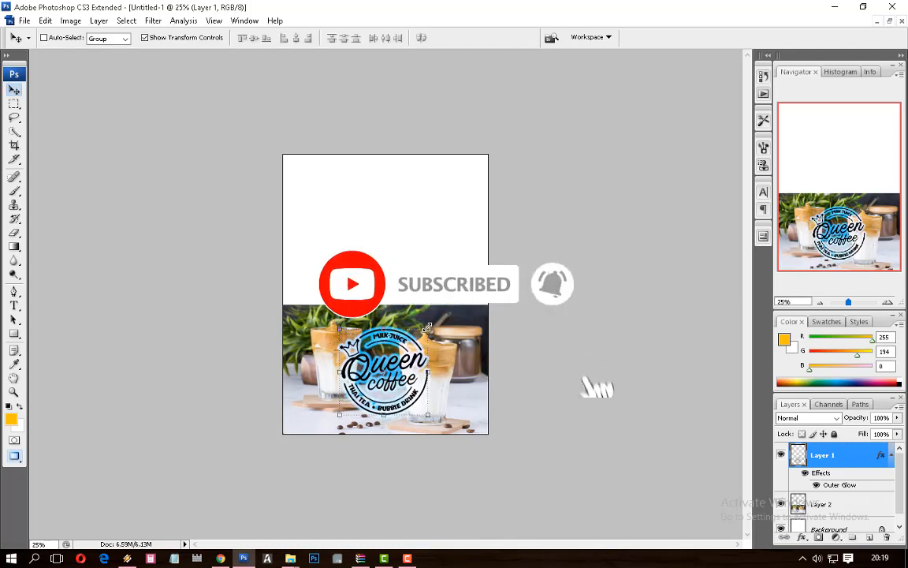
# Step: Change the logo's Outer Glow colour to bright green, 5ffc00
pyautogui.doubleClick(832, 485)
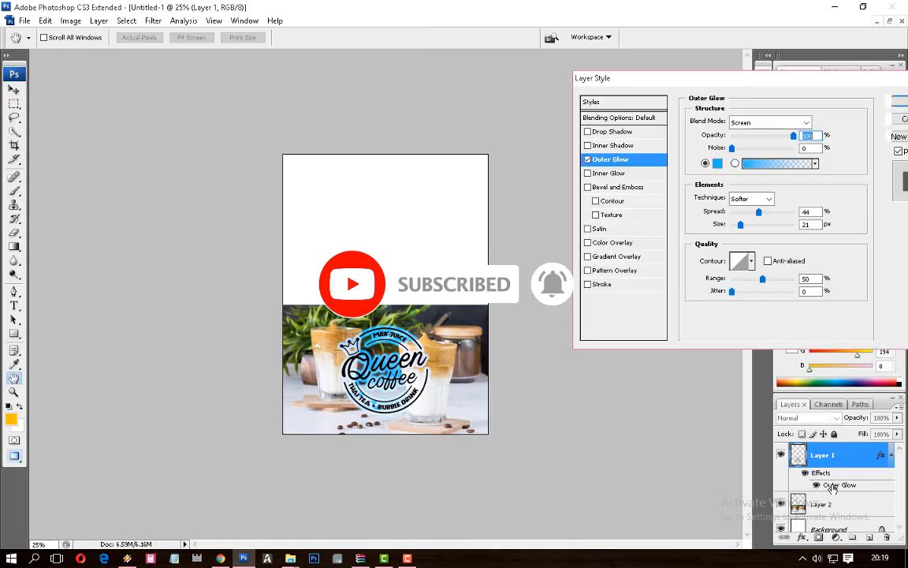
pyautogui.click(717, 163)
pyautogui.click(690, 239)
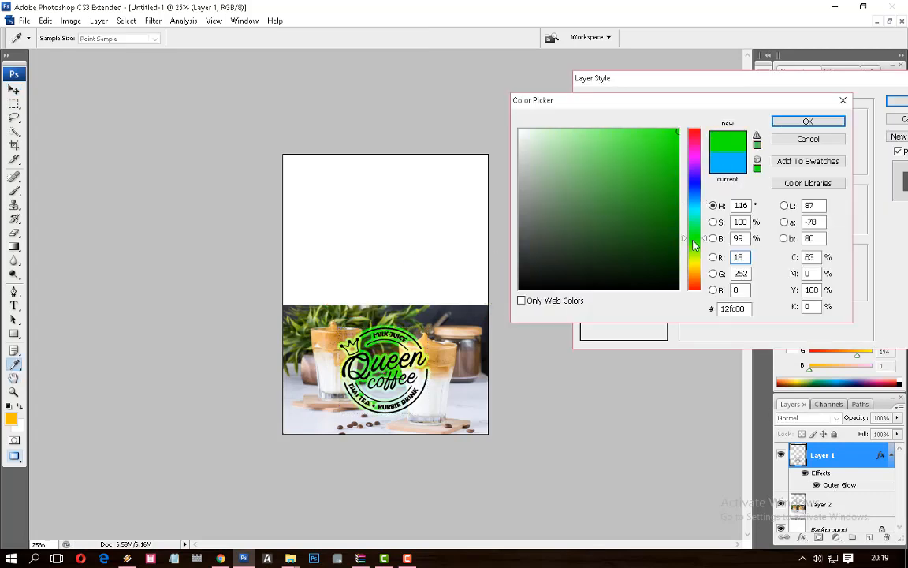
pyautogui.moveTo(693, 239); pyautogui.dragTo(695, 247)
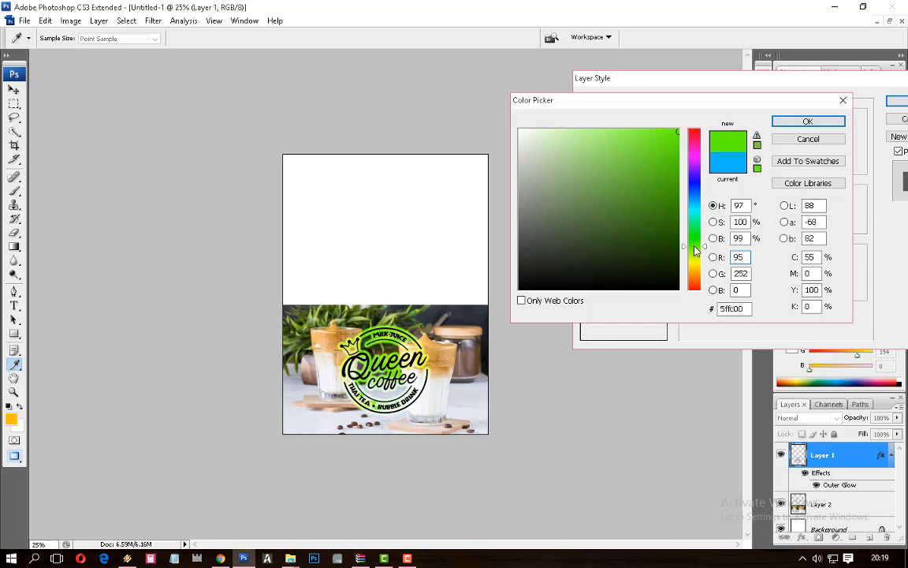
pyautogui.press('Return')
pyautogui.press('Return')
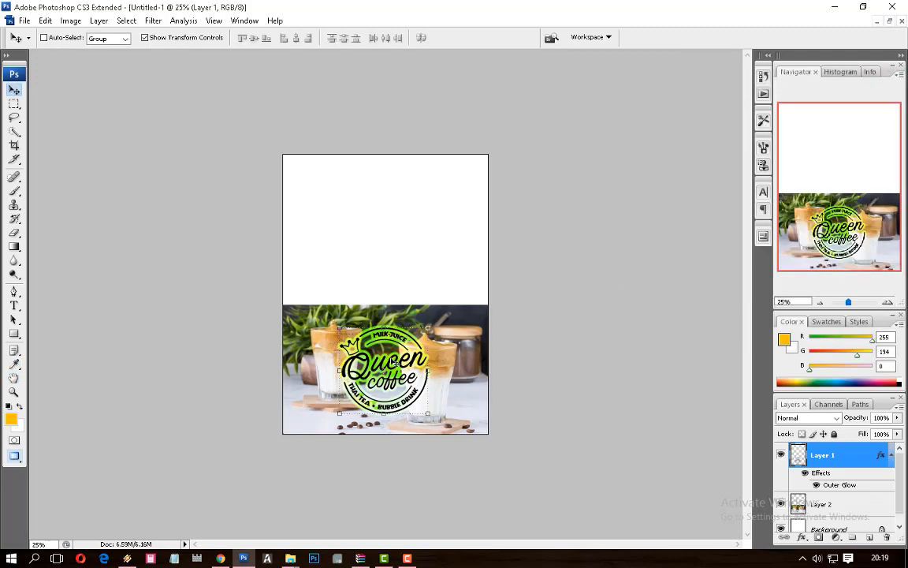
# Step: Open the wooden-table-tops@2x image from the Downloads folder in Photoshop
pyautogui.scroll(2, 396, 374)
pyautogui.scroll(-1, 419, 387)
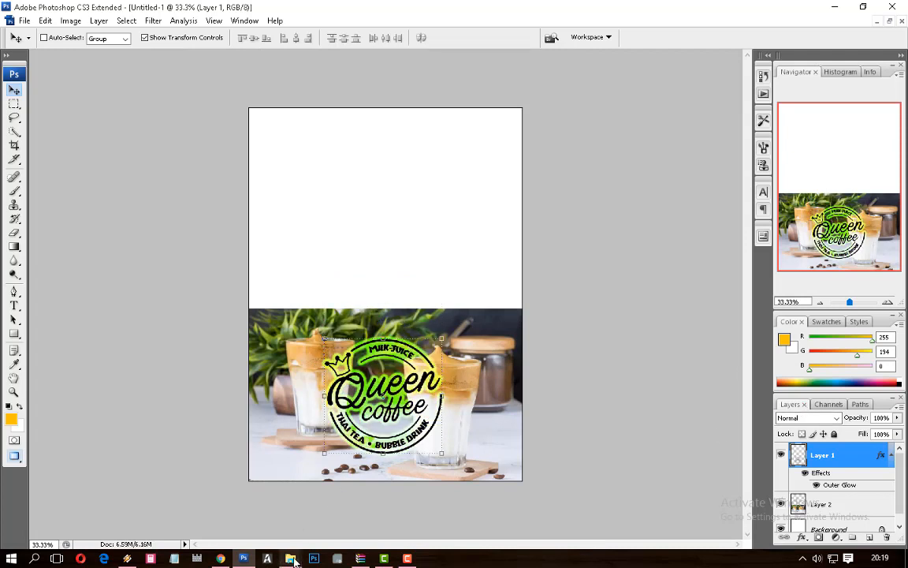
pyautogui.moveTo(290, 558)
pyautogui.click(323, 465)
pyautogui.click(371, 469)
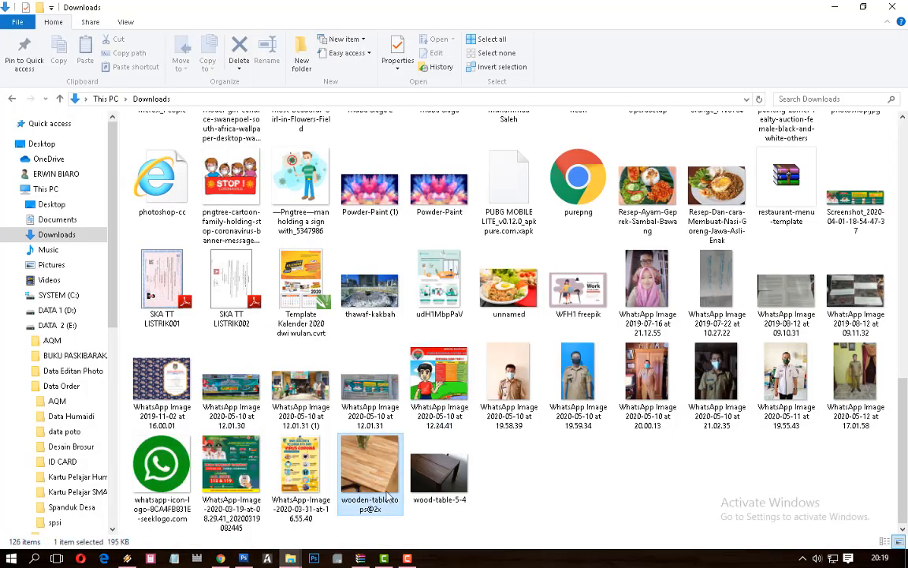
pyautogui.moveTo(294, 558)
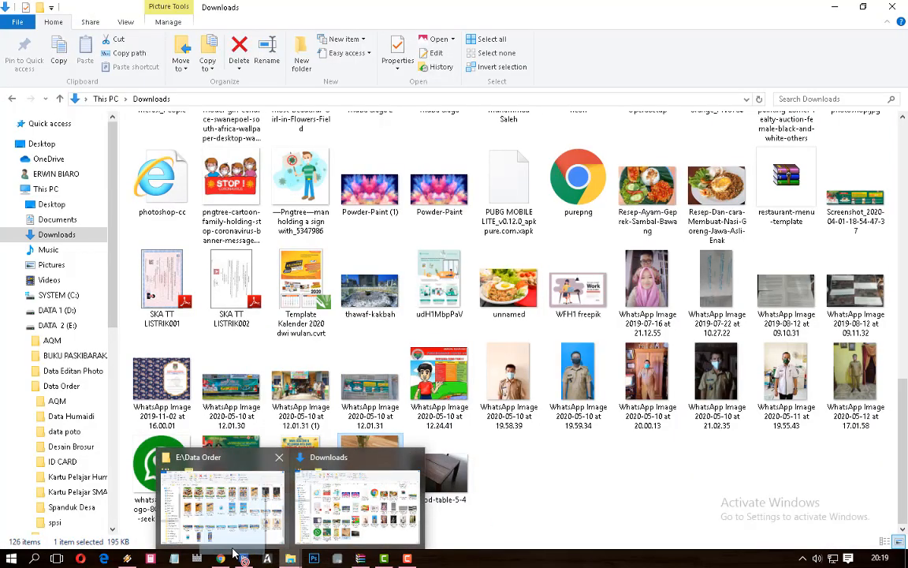
pyautogui.click(243, 559)
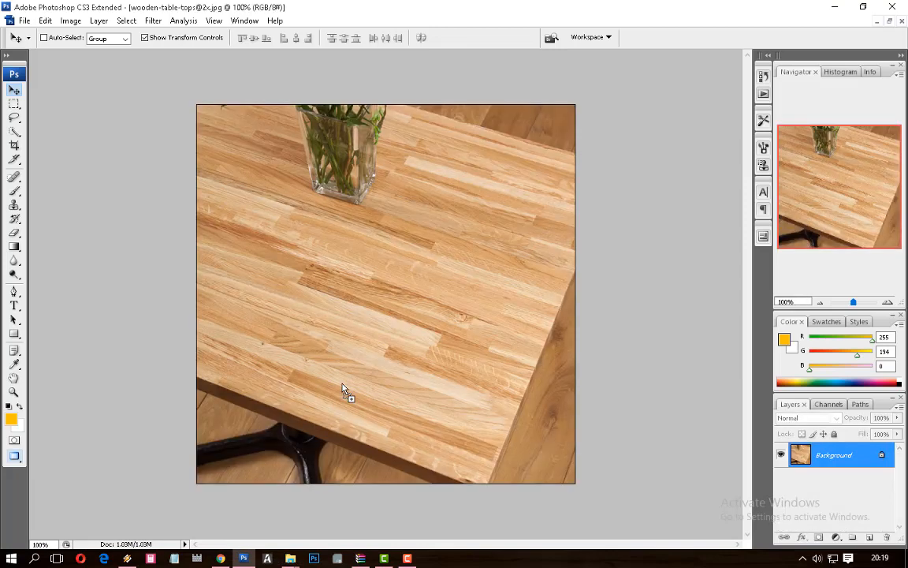
# Step: Copy the entire wooden table image, close its file, and paste it into the Untitled-1 design
pyautogui.hotkey('ctrl', 'a')
pyautogui.hotkey('ctrl', 'c')
pyautogui.hotkey('ctrl', 'w')
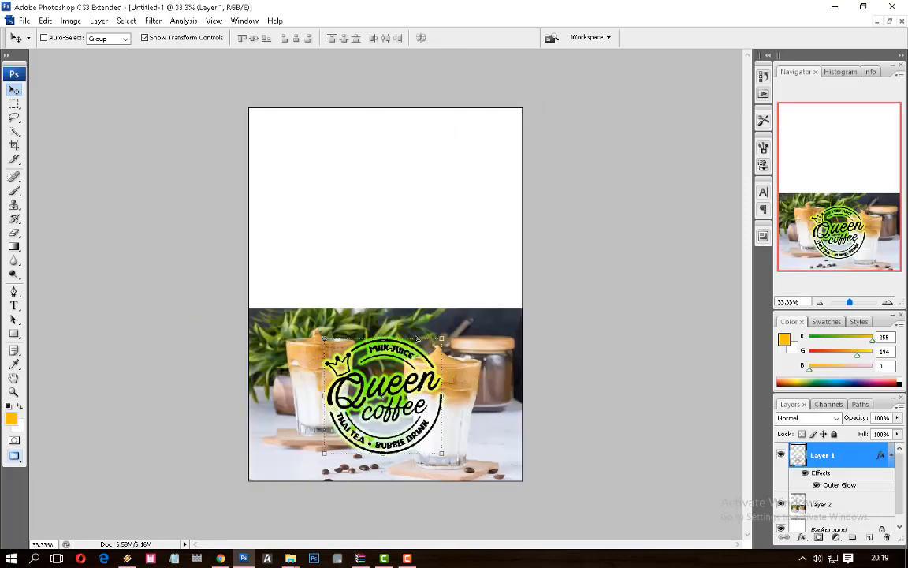
pyautogui.hotkey('ctrl', 'v')
# Step: Enlarge the wood image to cover the upper part of the page and send it behind the photo and logo
pyautogui.moveTo(452, 228); pyautogui.dragTo(579, 97)
pyautogui.moveTo(418, 386); pyautogui.dragTo(424, 289)
pyautogui.press('Return')
pyautogui.hotkey('ctrl', 'shift', '[')
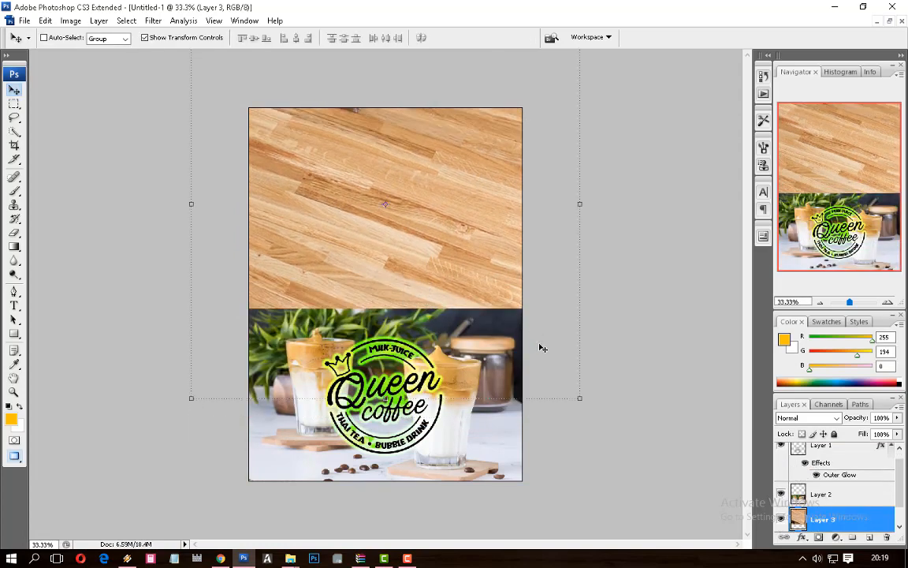
pyautogui.moveTo(582, 398); pyautogui.dragTo(588, 406)
pyautogui.press('Return')
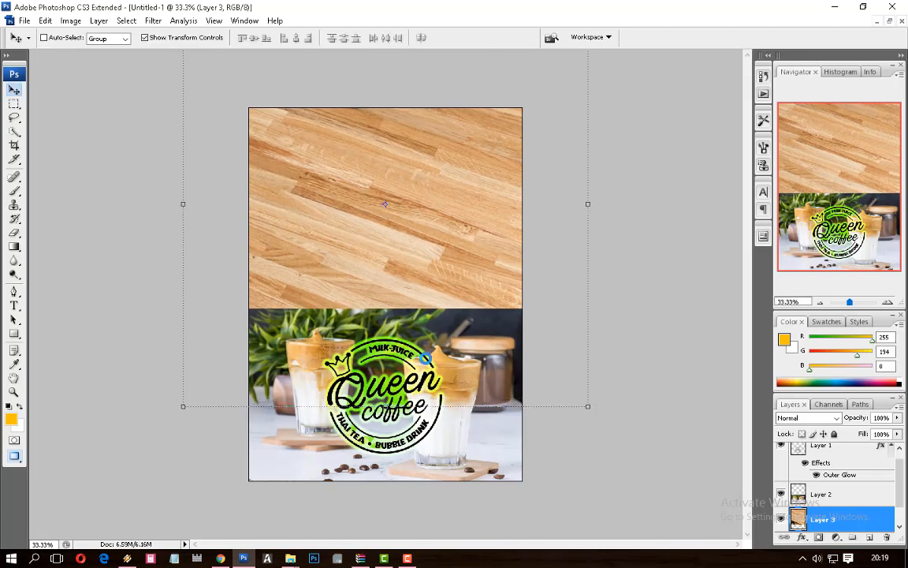
# Step: Add the text "01" in Swis721 Cn BT Bold at 153.38 pt and place it in the middle of the wood area
pyautogui.press('t')
pyautogui.click(349, 205)
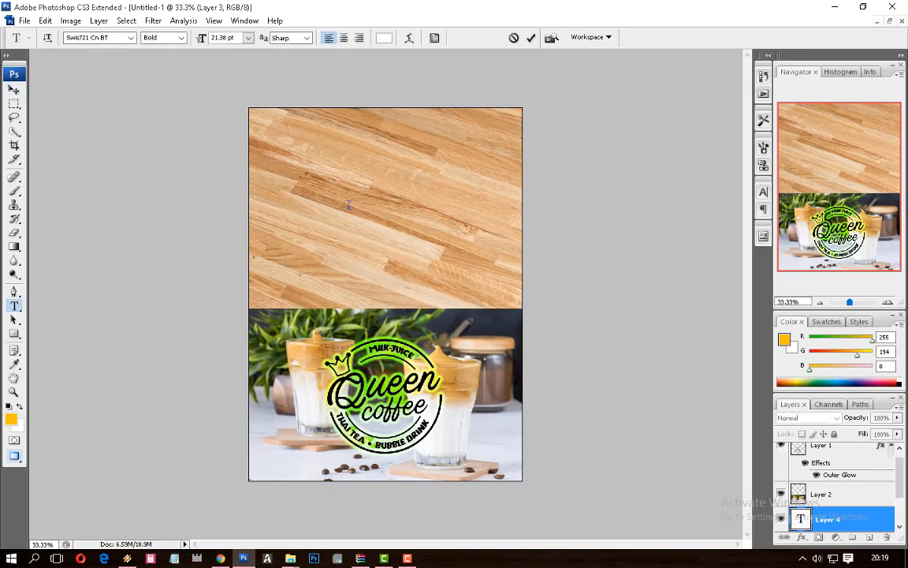
pyautogui.write('01')
pyautogui.hotkey('ctrl', 'a')
pyautogui.hotkey('ctrl', 'shift', '.')
pyautogui.hotkey('ctrl', 'shift', '.')
pyautogui.hotkey('ctrl', 'shift', '.')
pyautogui.hotkey('ctrl', 'shift', '.')
pyautogui.hotkey('ctrl', 'shift', '.')
pyautogui.hotkey('ctrl', 'shift', '.')
pyautogui.hotkey('ctrl', 'shift', '.')
pyautogui.hotkey('ctrl', 'shift', '.')
pyautogui.hotkey('ctrl', 'shift', '.')
pyautogui.hotkey('ctrl', 'shift', '.')
pyautogui.hotkey('ctrl', 'shift', '.')
pyautogui.hotkey('ctrl', 'shift', '.')
pyautogui.hotkey('ctrl', 'shift', '.')
pyautogui.hotkey('ctrl', 'shift', '.')
pyautogui.hotkey('ctrl', 'shift', '.')
pyautogui.hotkey('ctrl', 'shift', '.')
pyautogui.hotkey('ctrl', 'shift', '.')
pyautogui.hotkey('ctrl', 'shift', '.')
pyautogui.hotkey('ctrl', 'shift', '.')
pyautogui.hotkey('ctrl', 'shift', '.')
pyautogui.hotkey('ctrl', 'shift', '.')
pyautogui.hotkey('ctrl', 'shift', '.')
pyautogui.hotkey('ctrl', 'shift', '.')
pyautogui.hotkey('ctrl', 'shift', '.')
pyautogui.hotkey('ctrl', 'shift', '.')
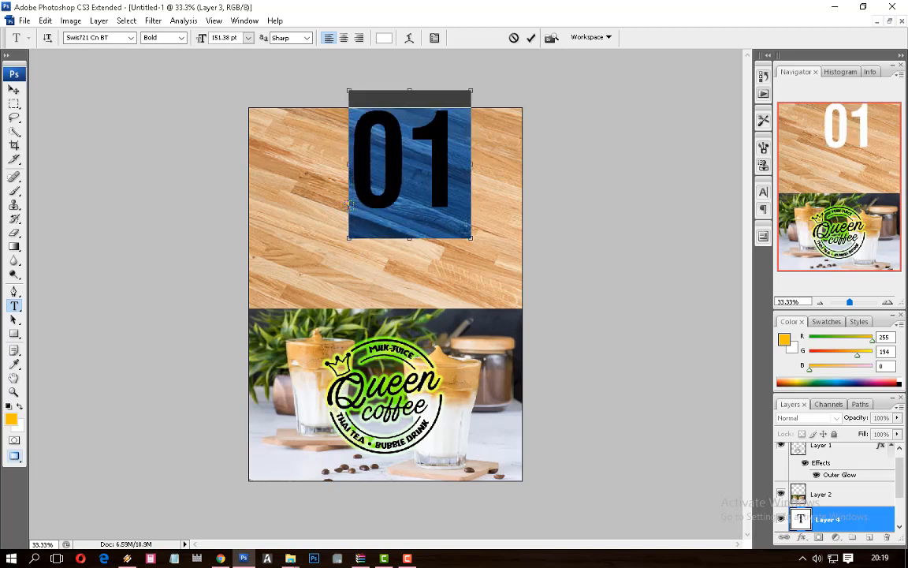
pyautogui.hotkey('ctrl', 'shift', '.')
pyautogui.hotkey('ctrl', 'shift', '.')
pyautogui.hotkey('ctrl', 'shift', '.')
pyautogui.hotkey('ctrl', 'shift', '.')
pyautogui.hotkey('ctrl', 'shift', '.')
pyautogui.hotkey('ctrl', 'shift', '.')
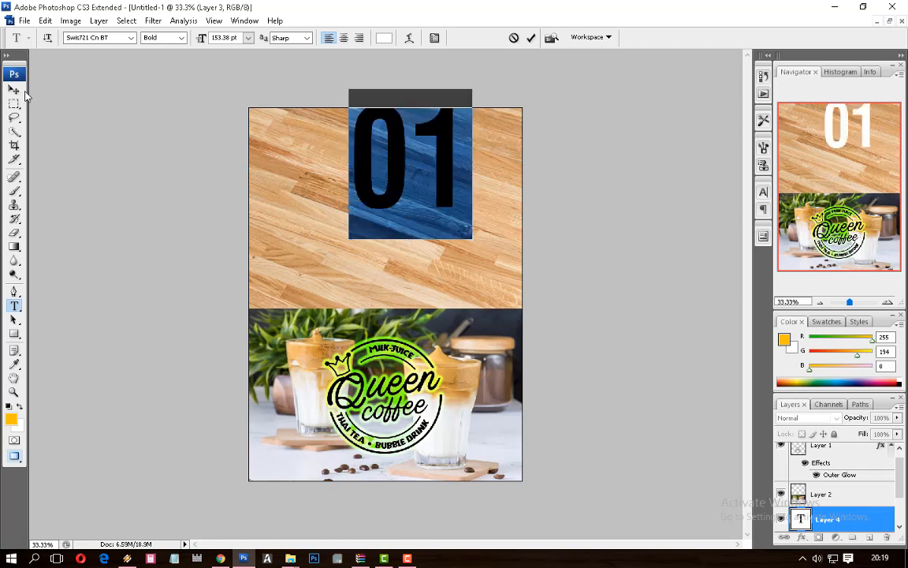
pyautogui.click(18, 90)
pyautogui.moveTo(395, 180); pyautogui.dragTo(371, 236)
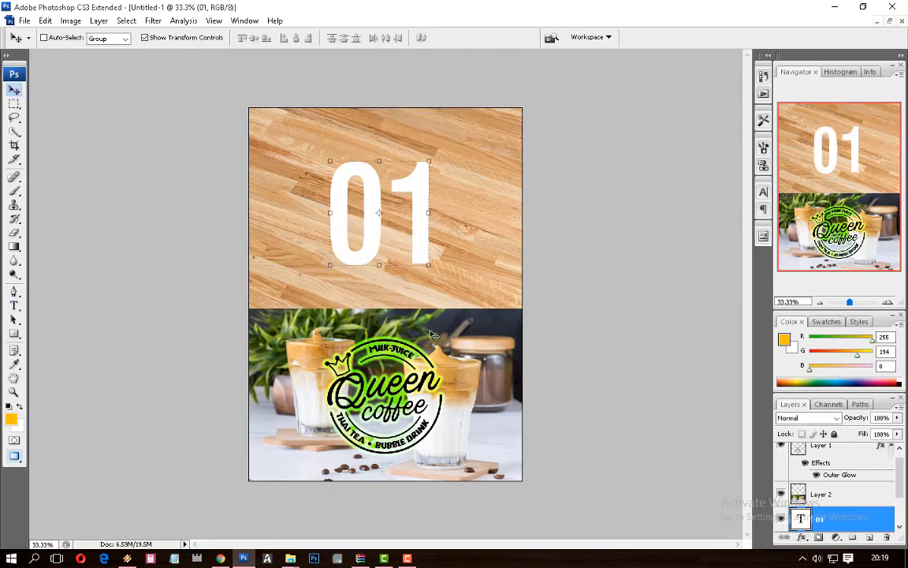
# Step: Change the colour of the "01" text to dark red, 600707
pyautogui.press('t')
pyautogui.click(393, 225)
pyautogui.hotkey('ctrl', 'a')
pyautogui.click(383, 40)
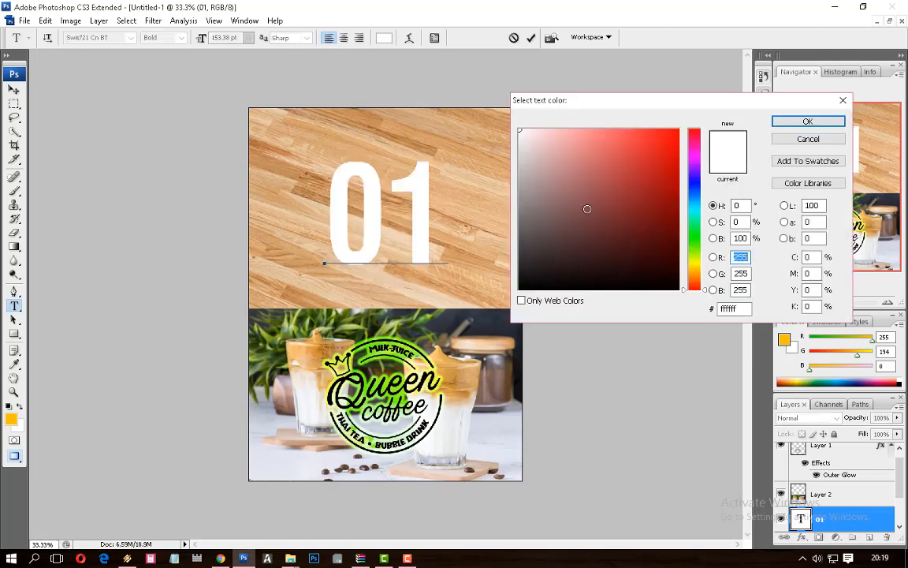
pyautogui.click(519, 288)
pyautogui.click(674, 129)
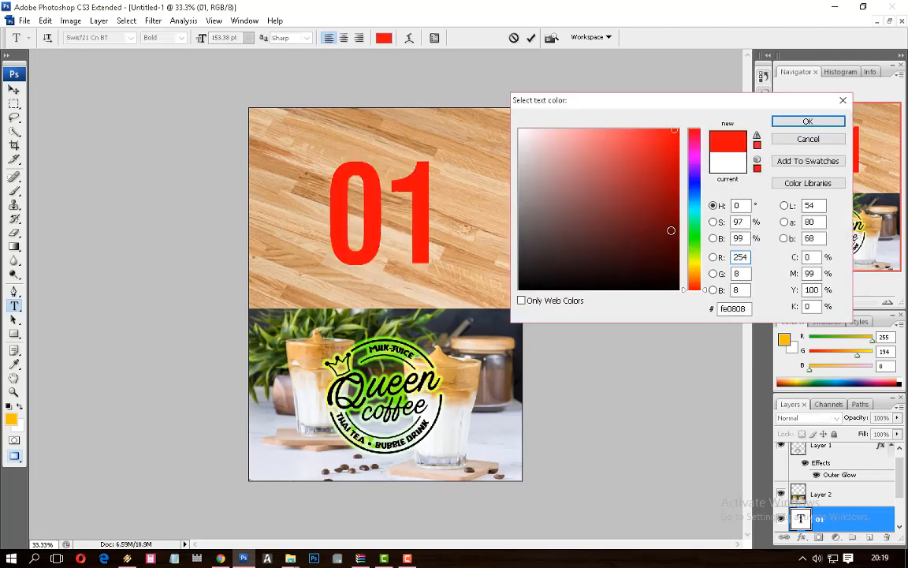
pyautogui.click(660, 264)
pyautogui.click(667, 220)
pyautogui.click(667, 229)
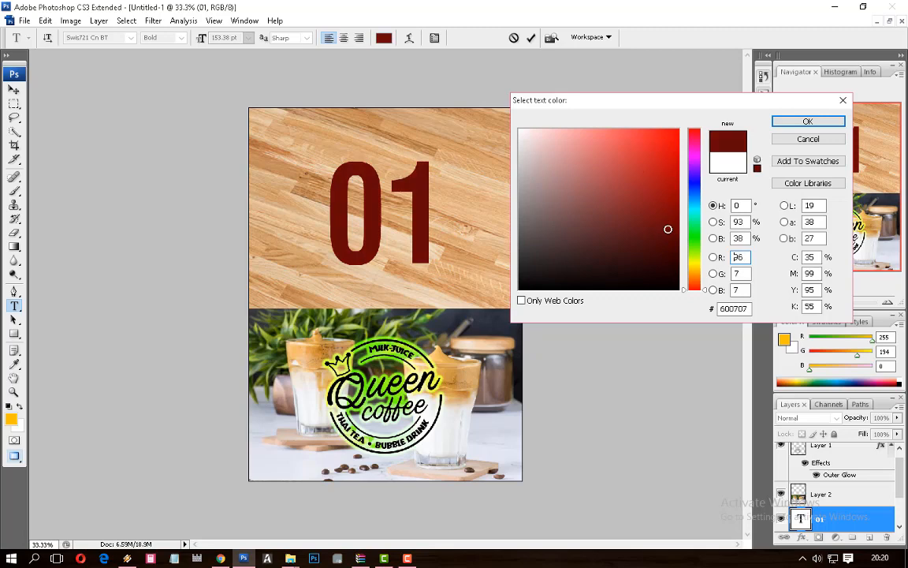
pyautogui.press('Return')
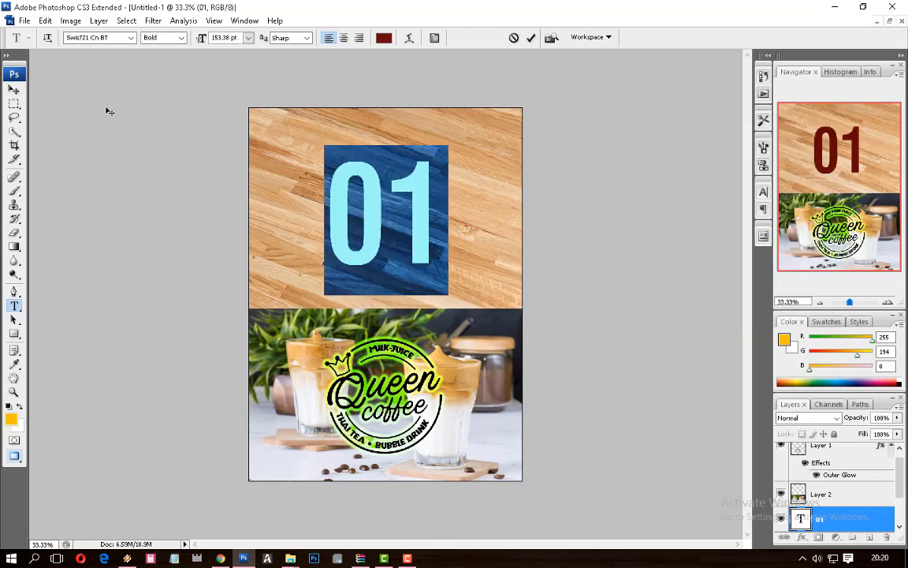
# Step: Commit the text edit and try the Wide Latin and Gill Sans Ultra Bold fonts on "01"
pyautogui.click(15, 90)
pyautogui.press('t')
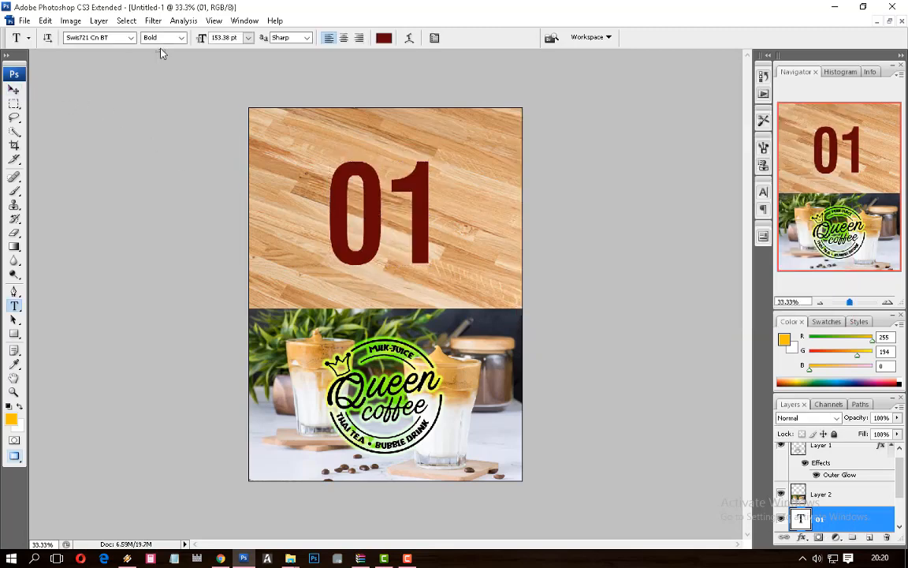
pyautogui.click(131, 38)
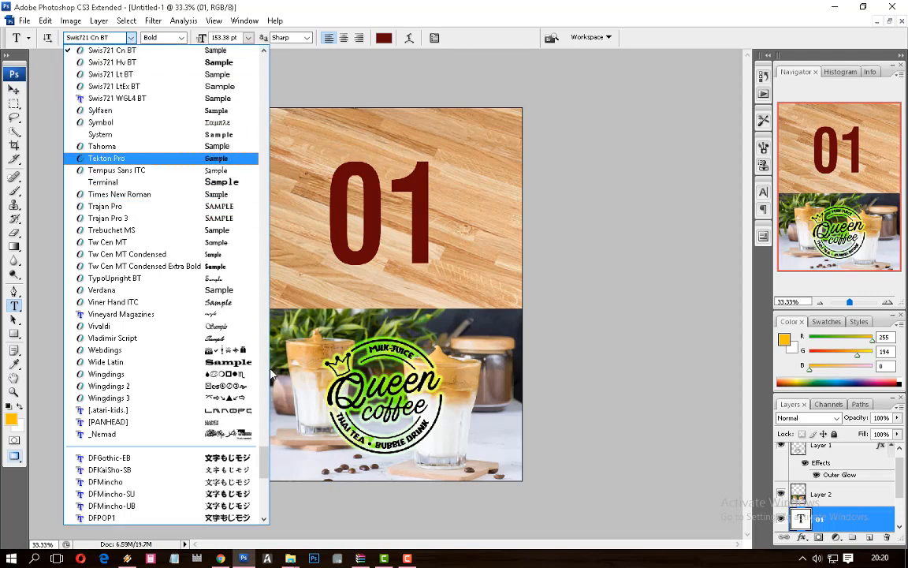
pyautogui.click(225, 361)
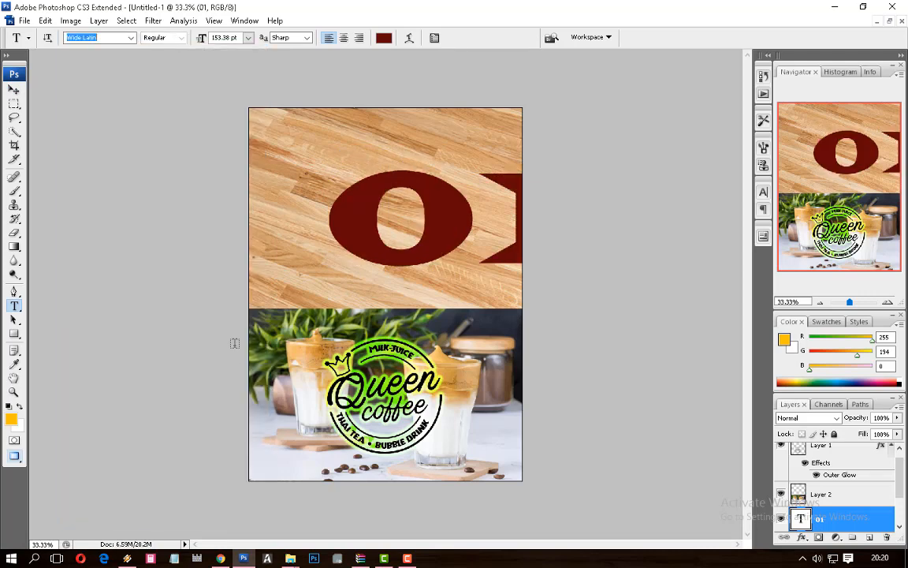
pyautogui.click(131, 38)
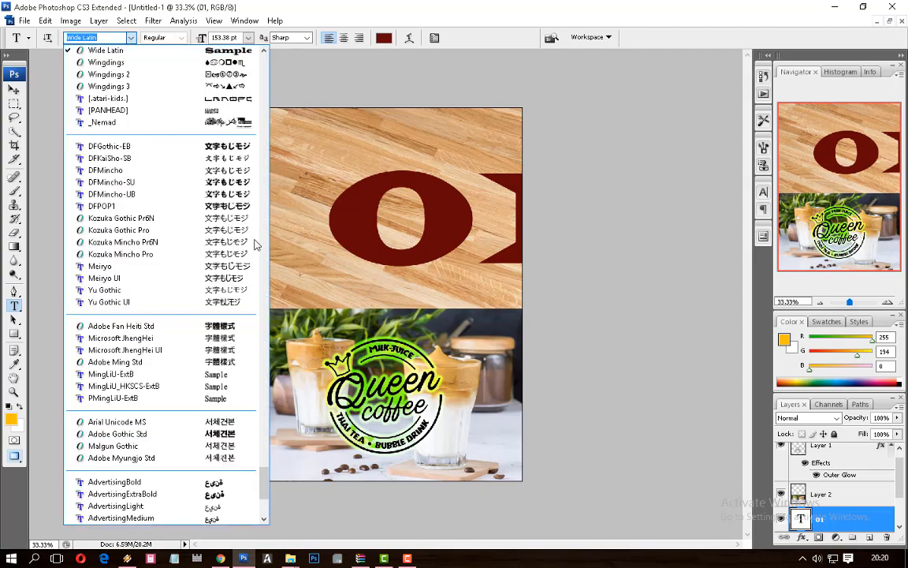
pyautogui.moveTo(266, 476); pyautogui.dragTo(270, 320)
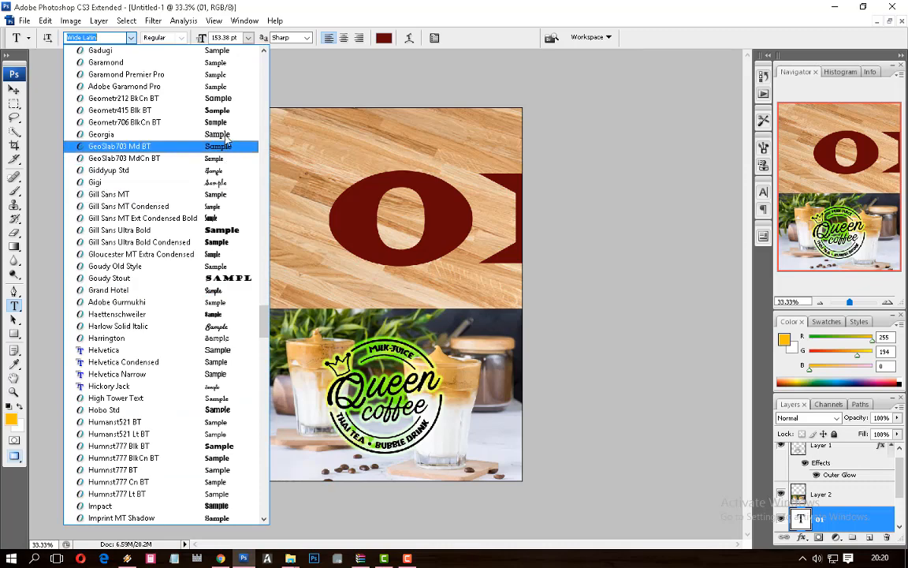
pyautogui.click(119, 229)
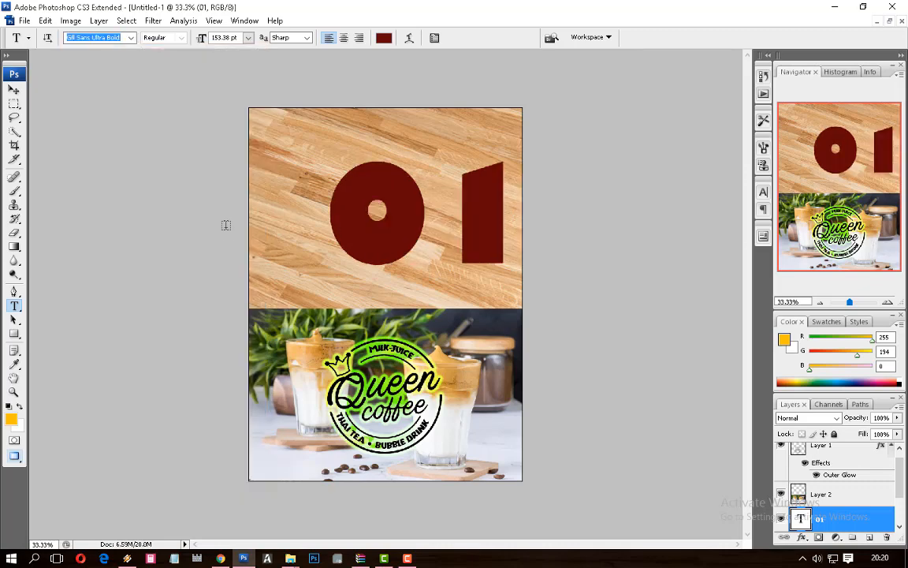
# Step: Set the font of the "01" text to Freehand521 BT
pyautogui.click(131, 37)
pyautogui.scroll(10, 219, 176)
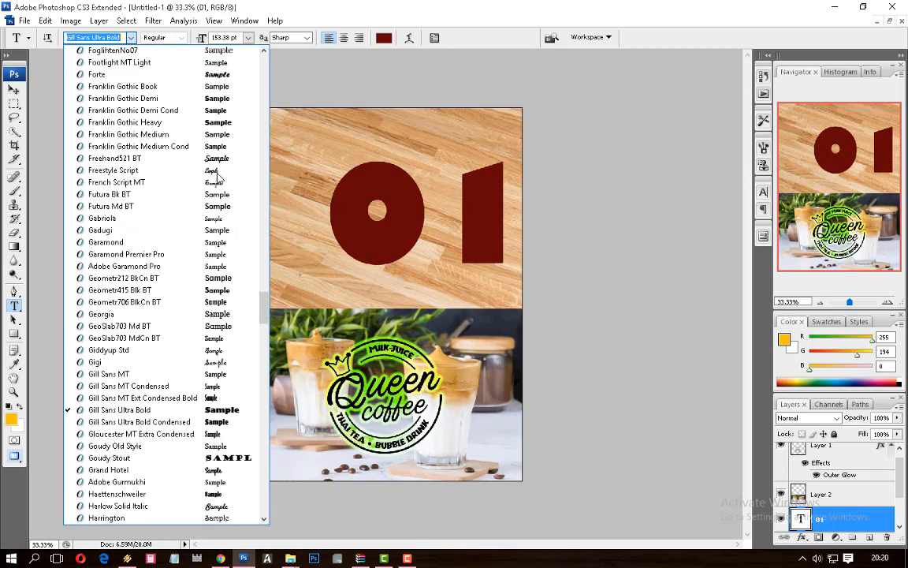
pyautogui.scroll(1, 219, 177)
pyautogui.click(224, 181)
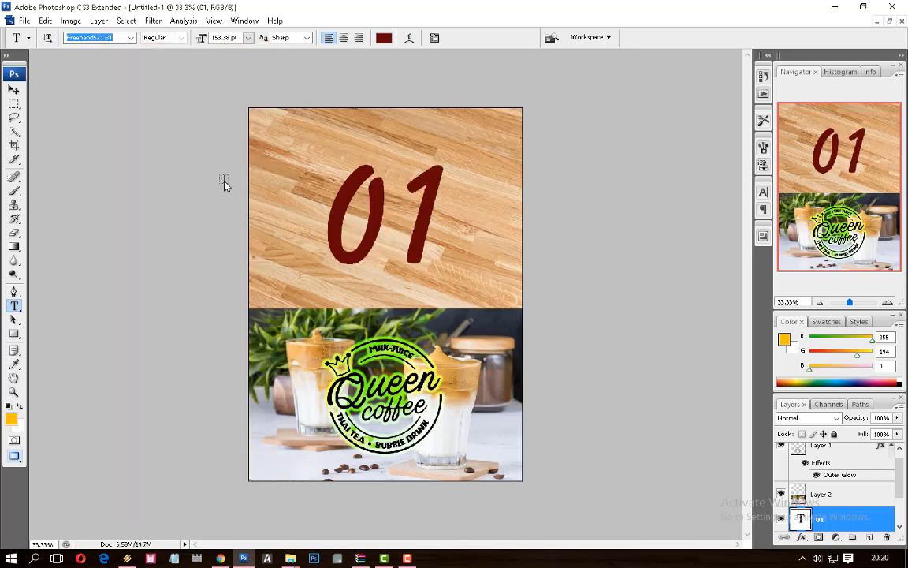
# Step: Tighten the letter spacing between the 0 and the 1
pyautogui.click(376, 190)
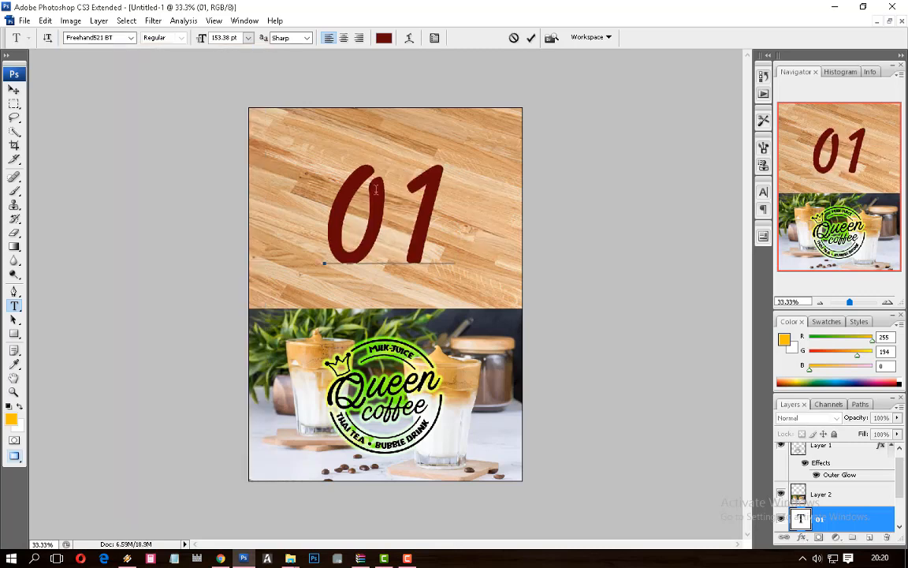
pyautogui.doubleClick(376, 190)
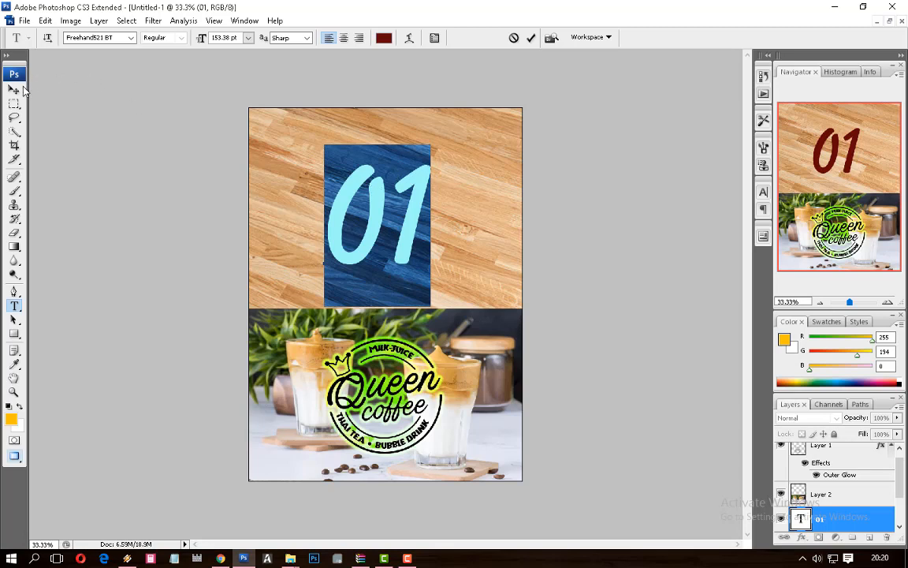
pyautogui.click(15, 89)
# Step: Enlarge the "01" text to nearly the full height of the wood area and centre it there
pyautogui.moveTo(431, 163); pyautogui.dragTo(458, 148)
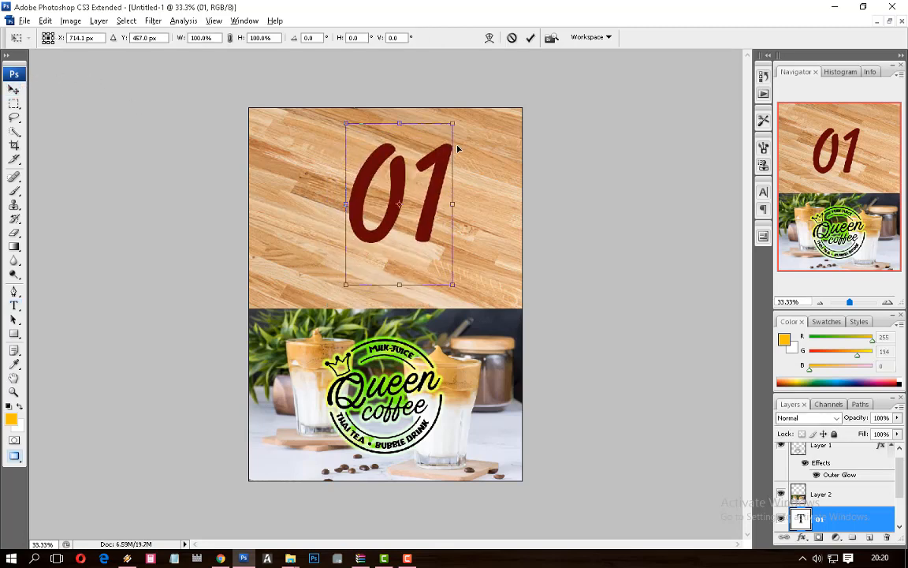
pyautogui.moveTo(458, 284); pyautogui.dragTo(513, 367)
pyautogui.press('Return')
pyautogui.moveTo(464, 263); pyautogui.dragTo(425, 237)
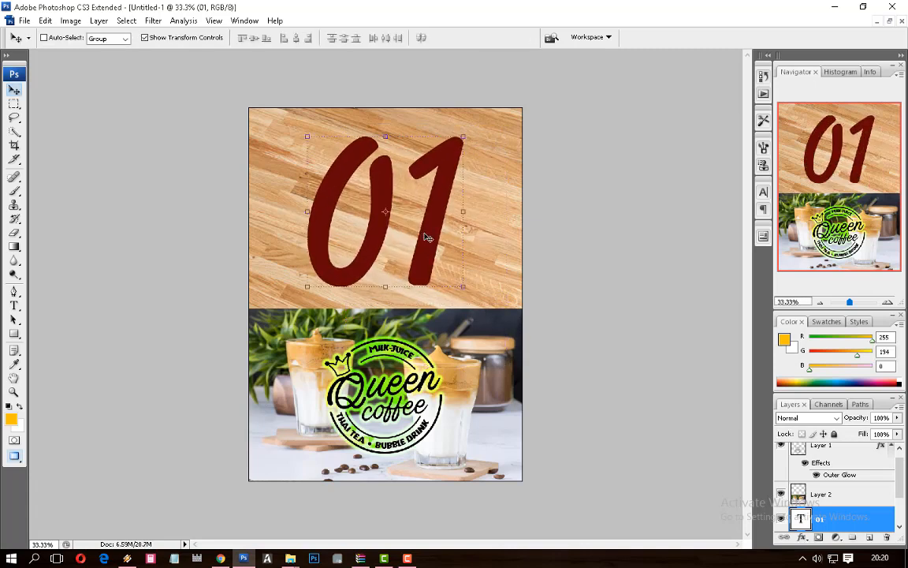
# Step: Add a 24 px outside Stroke with a gradient fill to the "01" layer
pyautogui.click(803, 537)
pyautogui.click(808, 523)
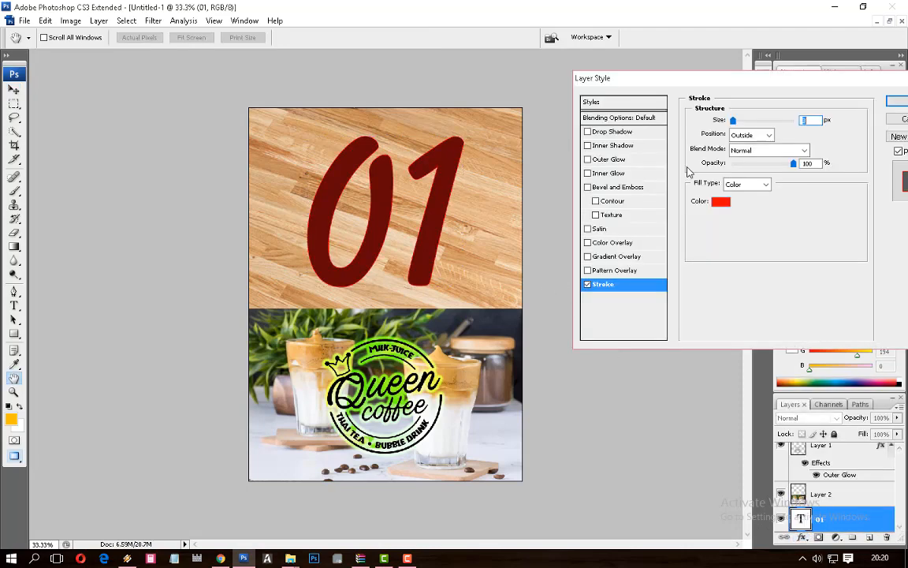
pyautogui.moveTo(734, 121); pyautogui.dragTo(743, 127)
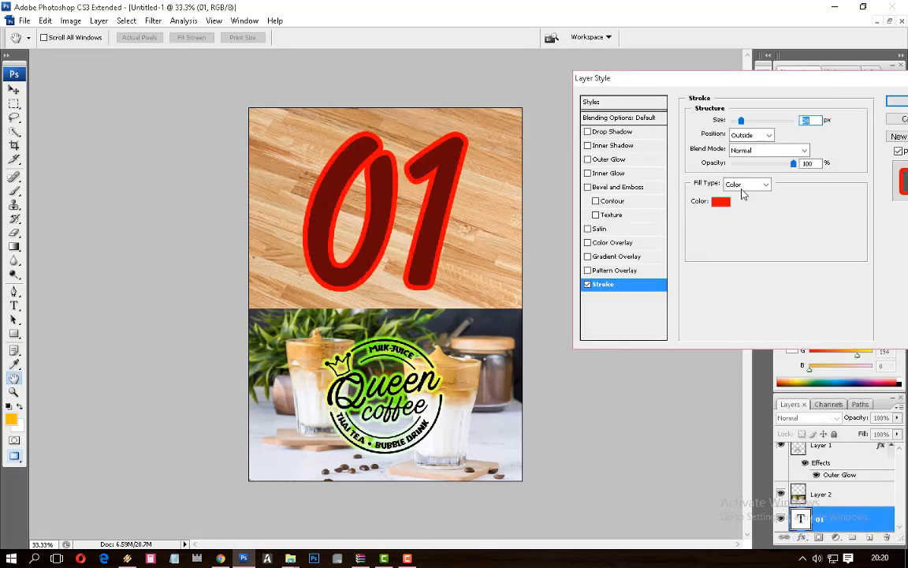
pyautogui.click(765, 183)
pyautogui.click(755, 208)
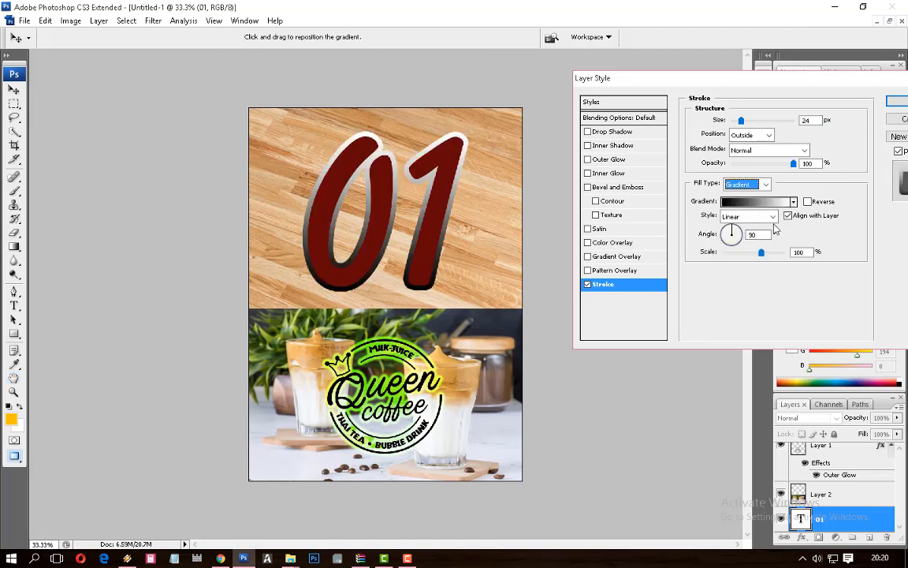
# Step: Try several gradient presets on the "01" stroke, ending with the Foreground to Transparent preset
pyautogui.click(794, 202)
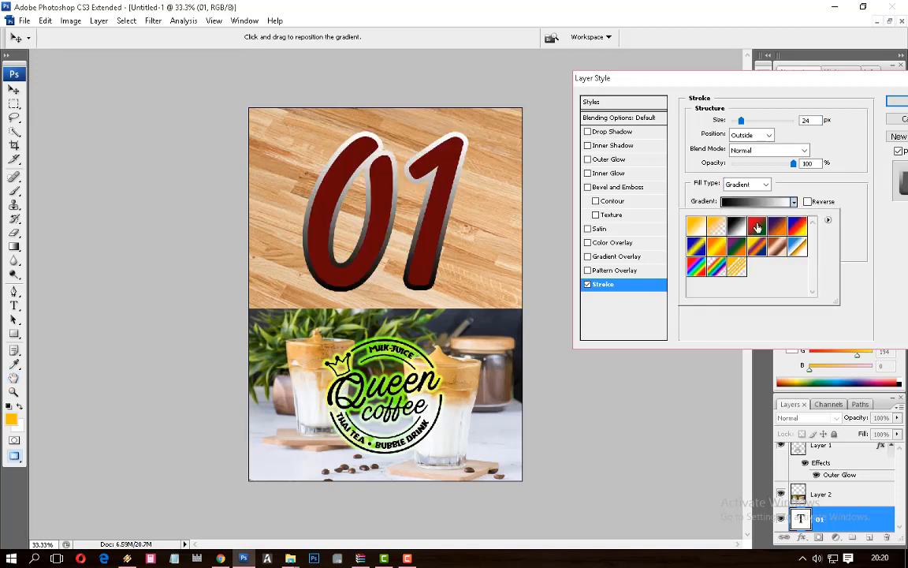
pyautogui.click(757, 227)
pyautogui.click(783, 228)
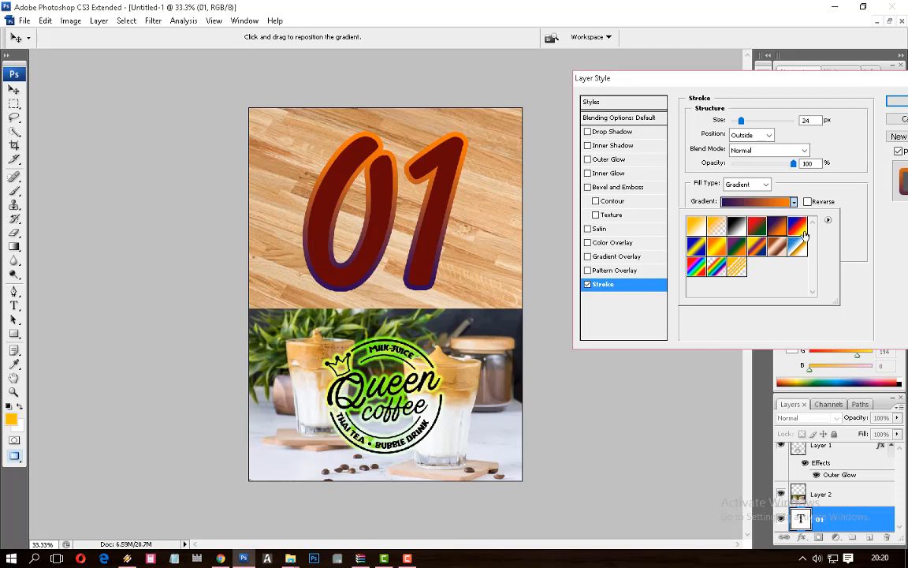
pyautogui.click(797, 227)
pyautogui.click(798, 246)
pyautogui.click(776, 247)
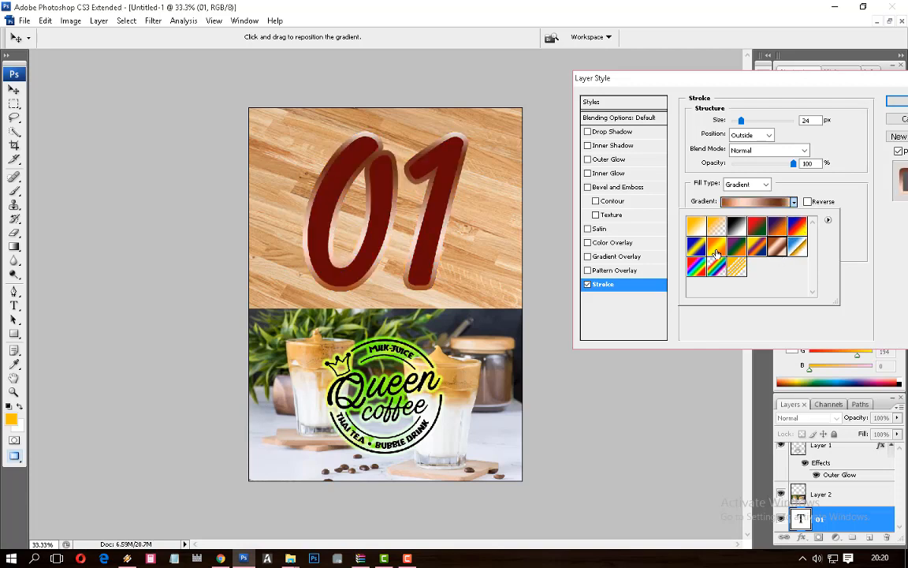
pyautogui.click(717, 250)
pyautogui.click(708, 230)
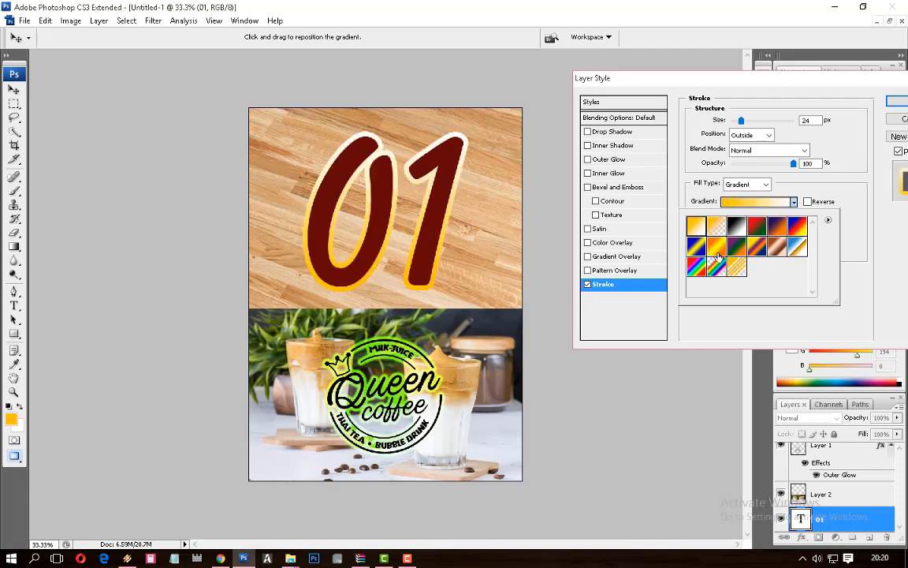
pyautogui.click(717, 266)
pyautogui.click(716, 247)
pyautogui.click(718, 227)
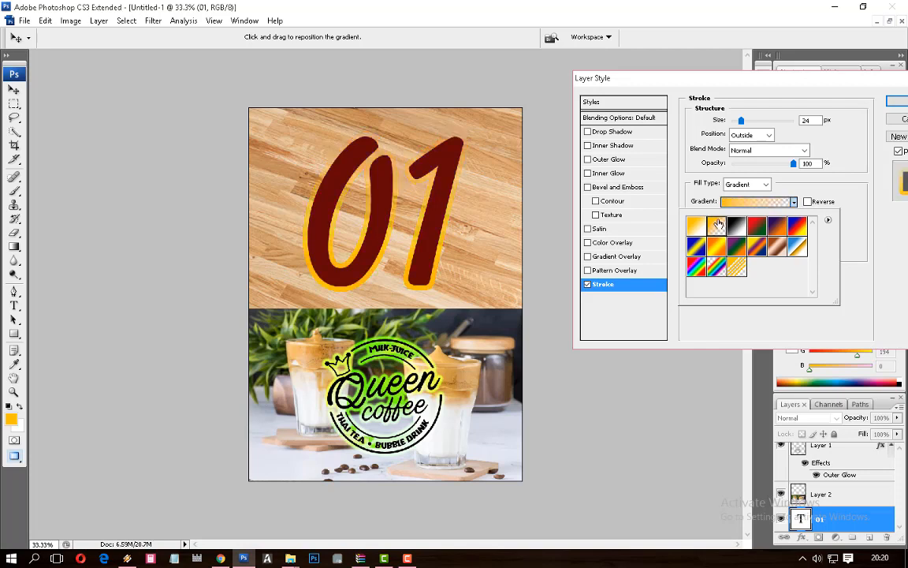
pyautogui.click(715, 229)
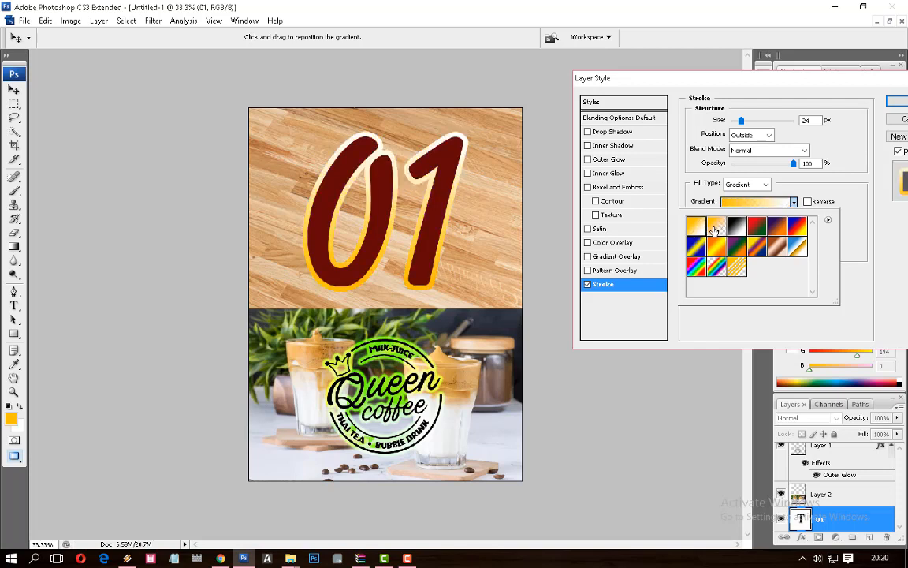
pyautogui.click(714, 229)
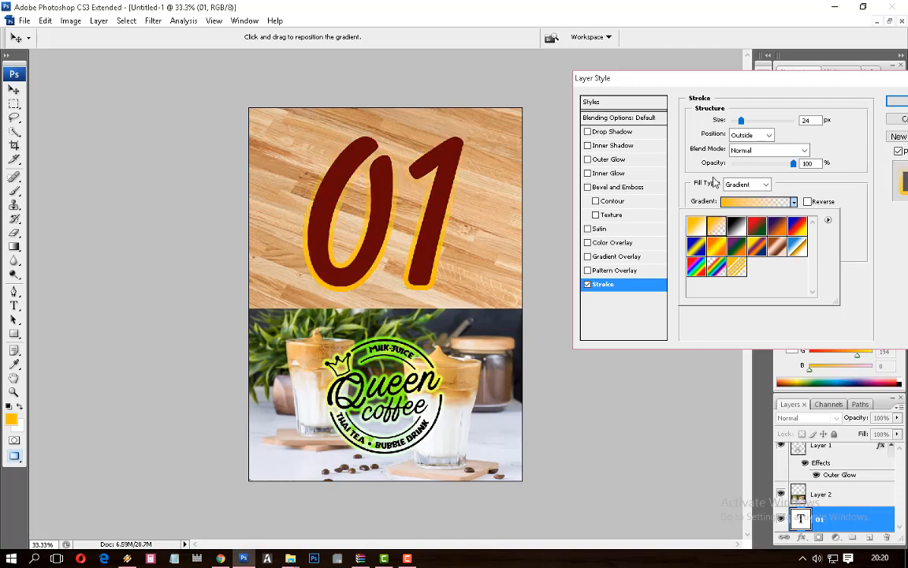
pyautogui.click(836, 157)
# Step: Edit the stroke gradient and set its starting colour stop to brown, bf8d4d, sampled from the coffee photo
pyautogui.click(736, 207)
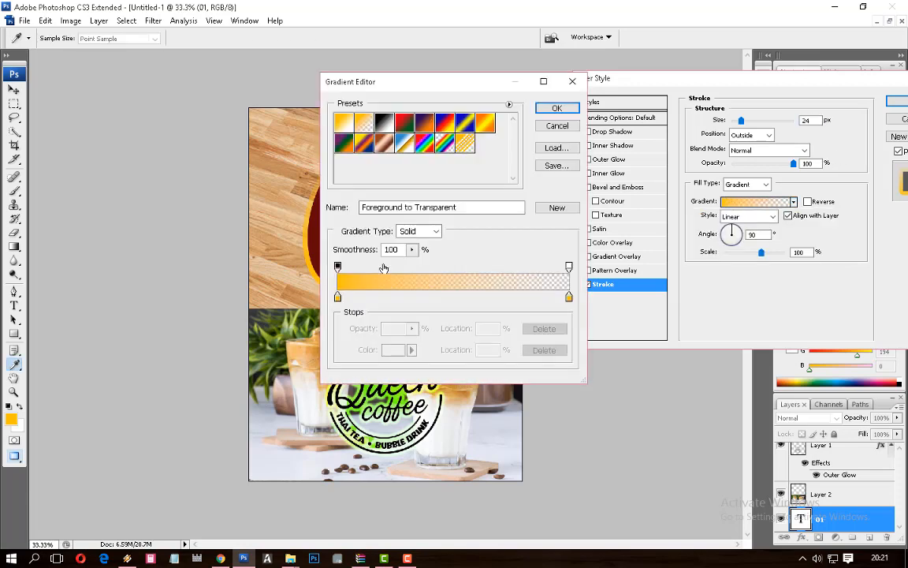
pyautogui.moveTo(390, 86); pyautogui.dragTo(603, 83)
pyautogui.click(552, 295)
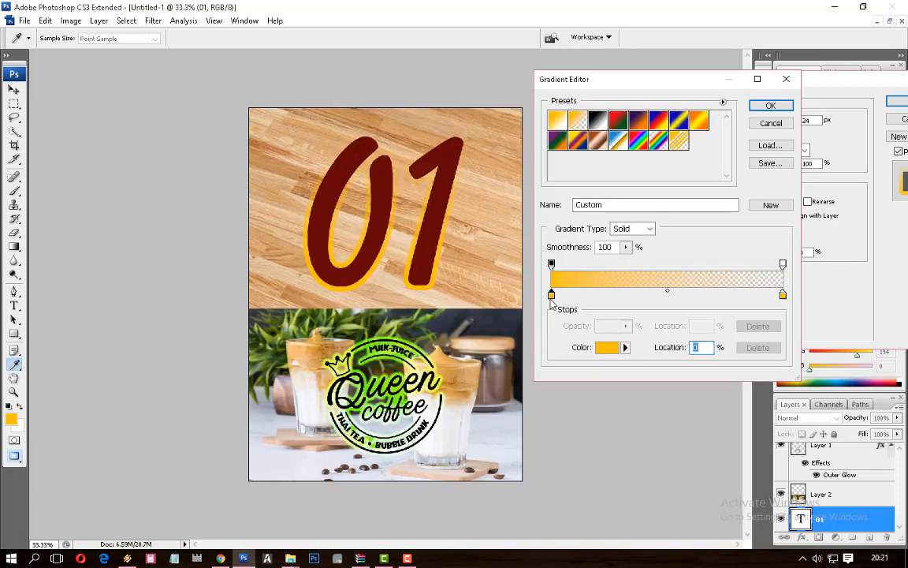
pyautogui.click(598, 352)
pyautogui.moveTo(548, 239); pyautogui.dragTo(426, 65)
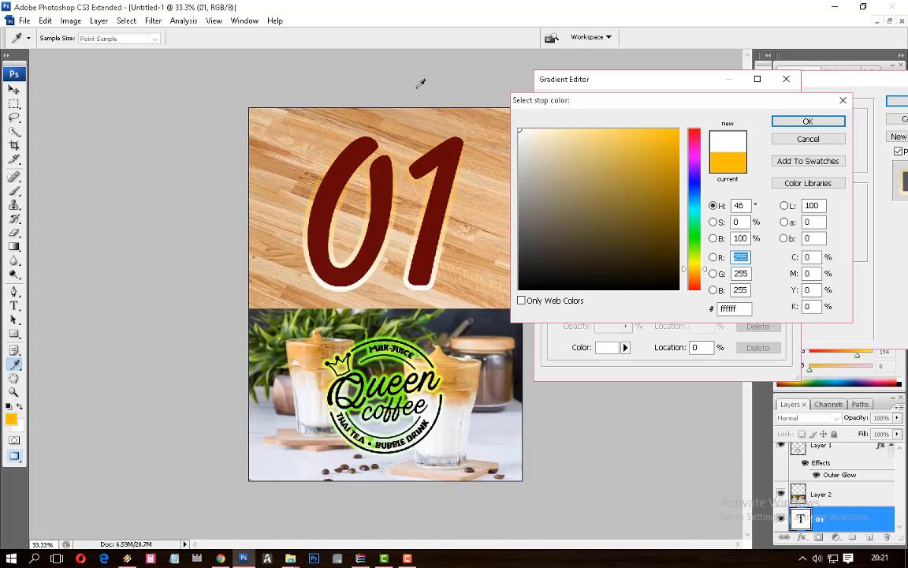
pyautogui.moveTo(605, 193); pyautogui.dragTo(708, 112)
pyautogui.moveTo(636, 209)
pyautogui.mouseDown()
pyautogui.moveTo(600, 251)
pyautogui.moveTo(578, 130)
pyautogui.moveTo(645, 242)
pyautogui.mouseUp()
pyautogui.click(472, 282)
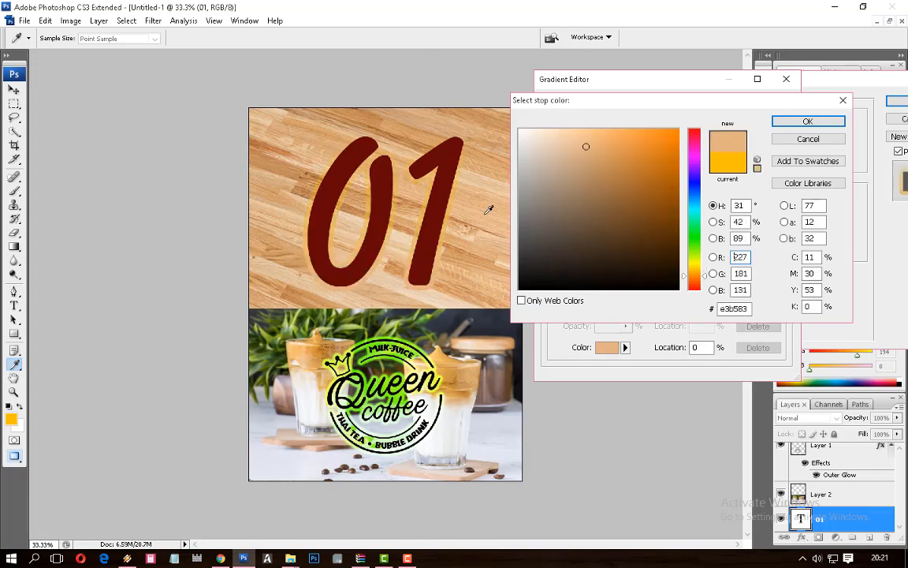
pyautogui.click(463, 262)
pyautogui.click(442, 327)
pyautogui.click(405, 350)
pyautogui.click(364, 315)
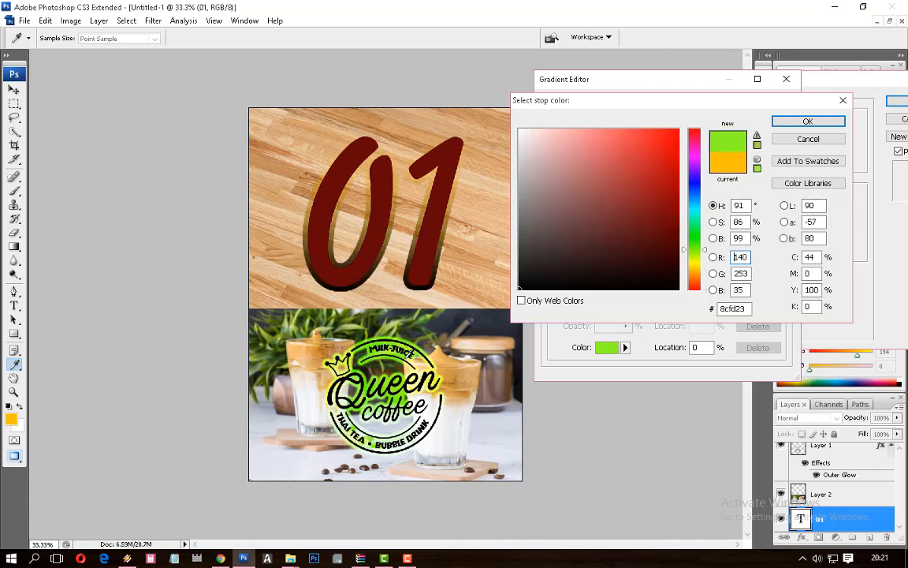
pyautogui.click(332, 348)
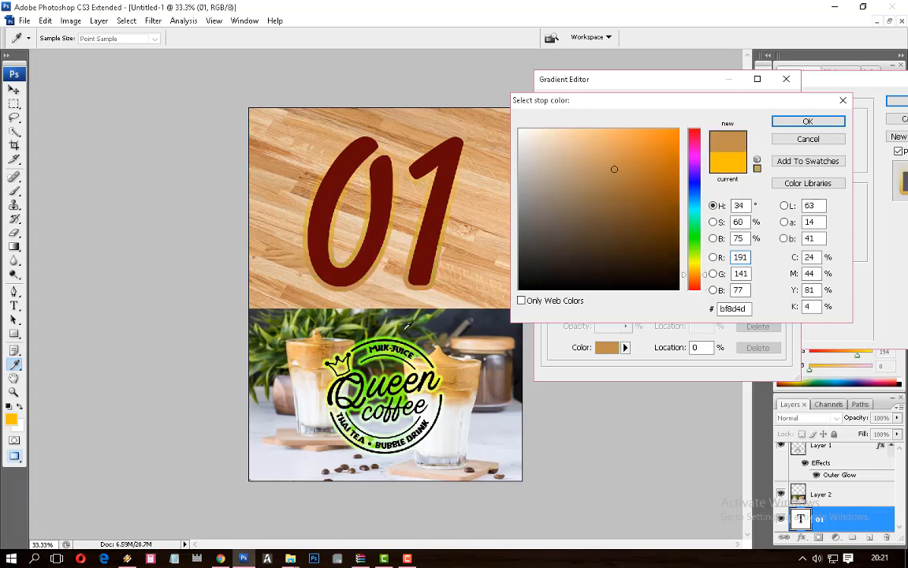
pyautogui.press('Return')
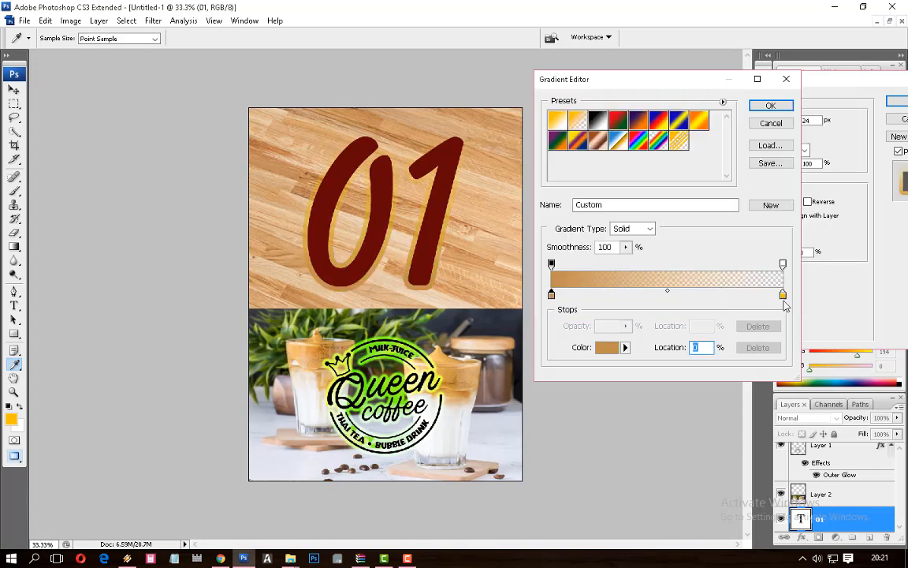
# Step: Adjust the gradient's end stop colour, shift the colour midpoint towards the end stop, and close the gradient editing
pyautogui.click(783, 296)
pyautogui.click(783, 265)
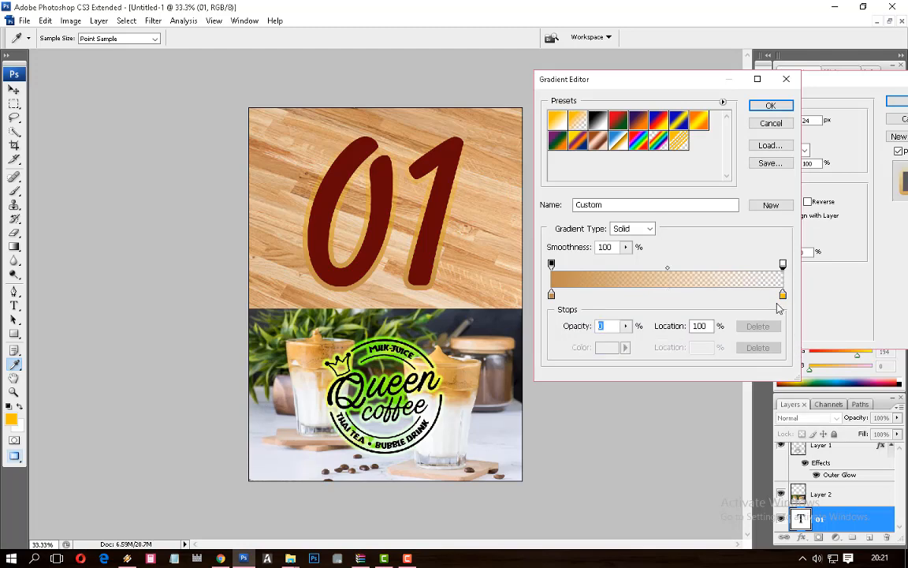
pyautogui.click(783, 297)
pyautogui.click(618, 347)
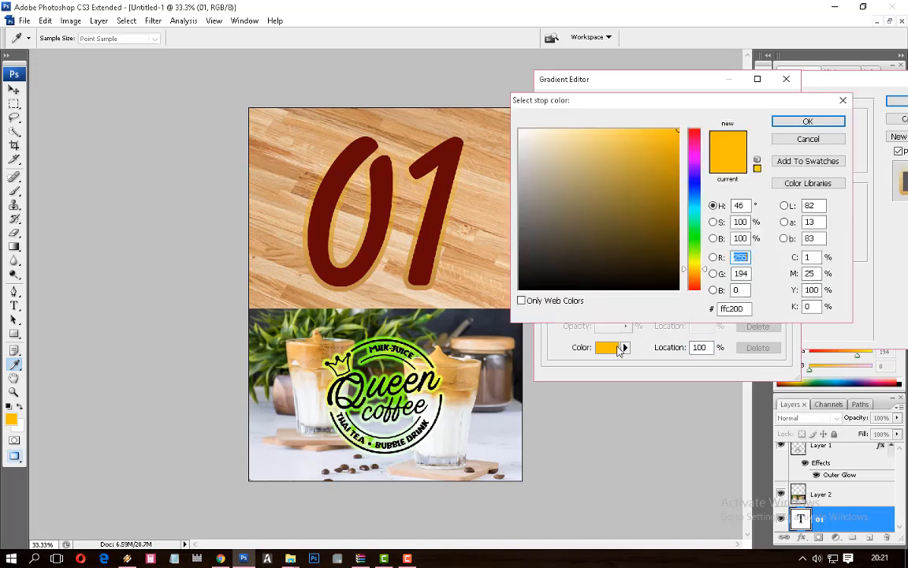
pyautogui.moveTo(665, 145); pyautogui.dragTo(659, 152)
pyautogui.press('Return')
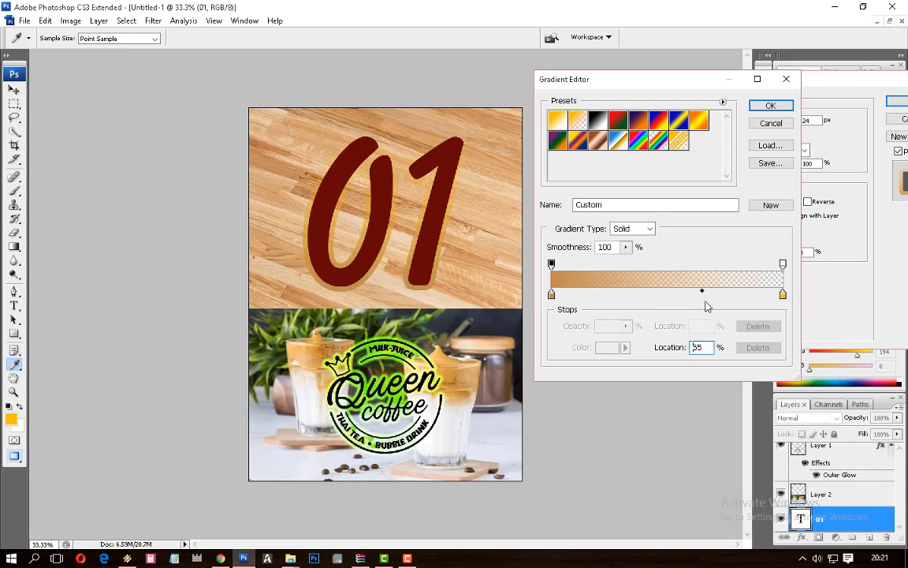
pyautogui.press('Return')
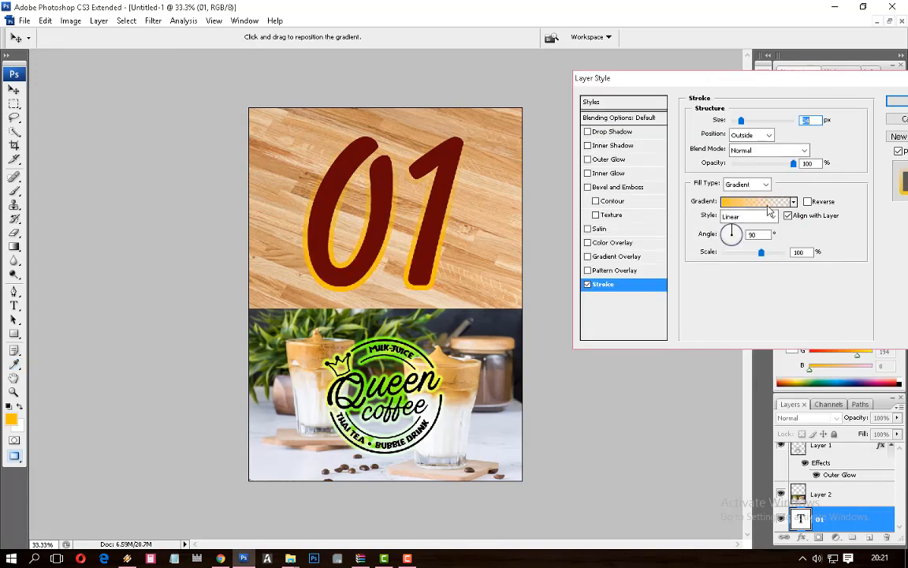
# Step: Apply the black-to-white gradient preset to the "01" stroke
pyautogui.click(793, 202)
pyautogui.click(732, 229)
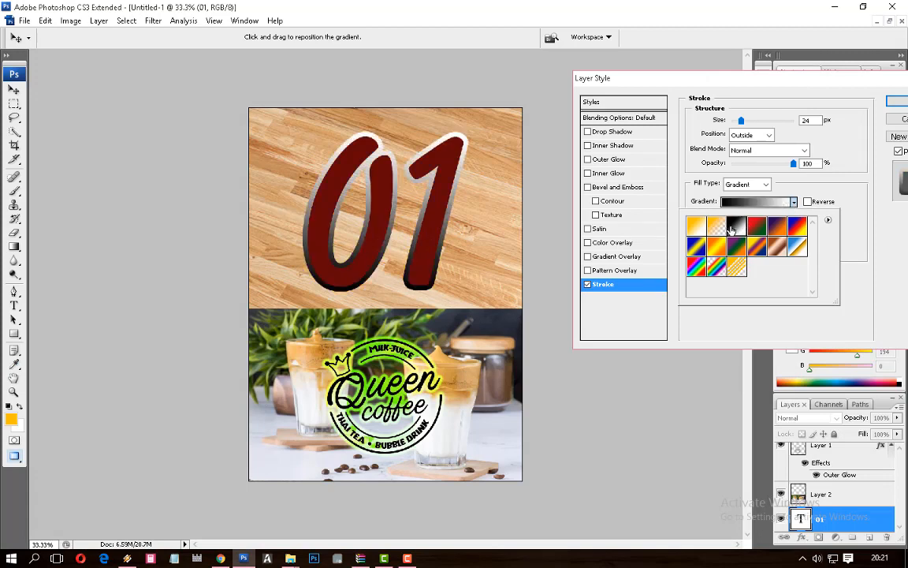
pyautogui.click(840, 175)
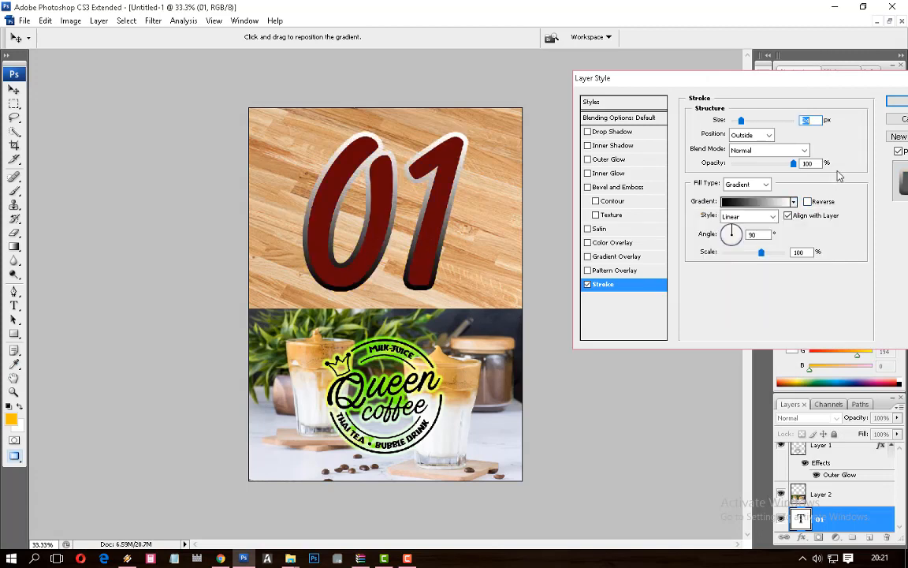
# Step: Set the stroke gradient's starting colour stop to bright green, adfd36, sampled from the logo glow
pyautogui.click(745, 204)
pyautogui.click(552, 295)
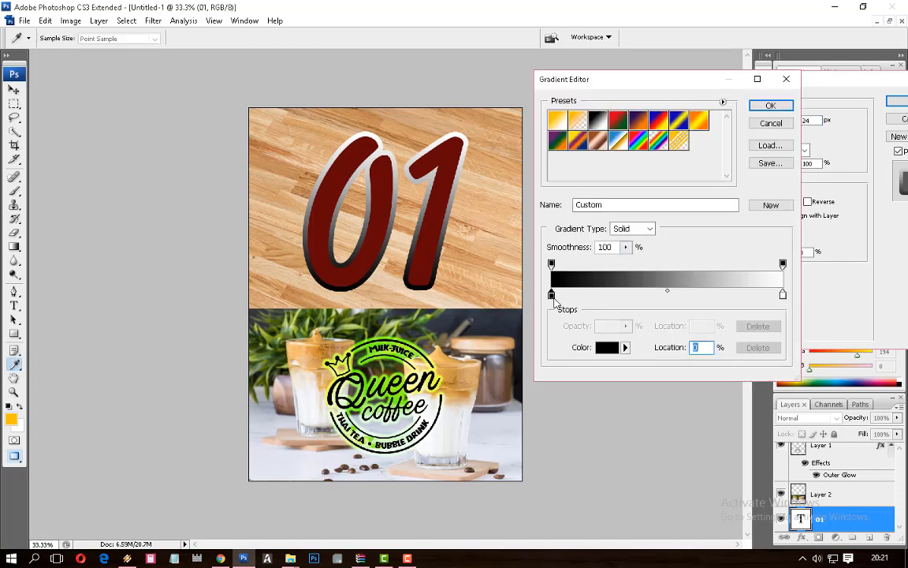
pyautogui.click(616, 347)
pyautogui.click(418, 357)
pyautogui.click(421, 355)
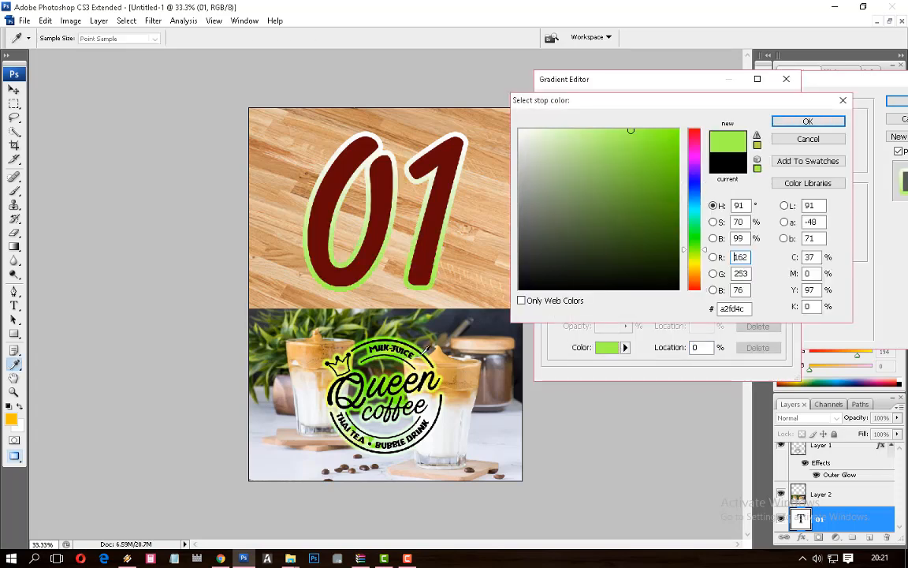
pyautogui.click(429, 354)
pyautogui.click(424, 356)
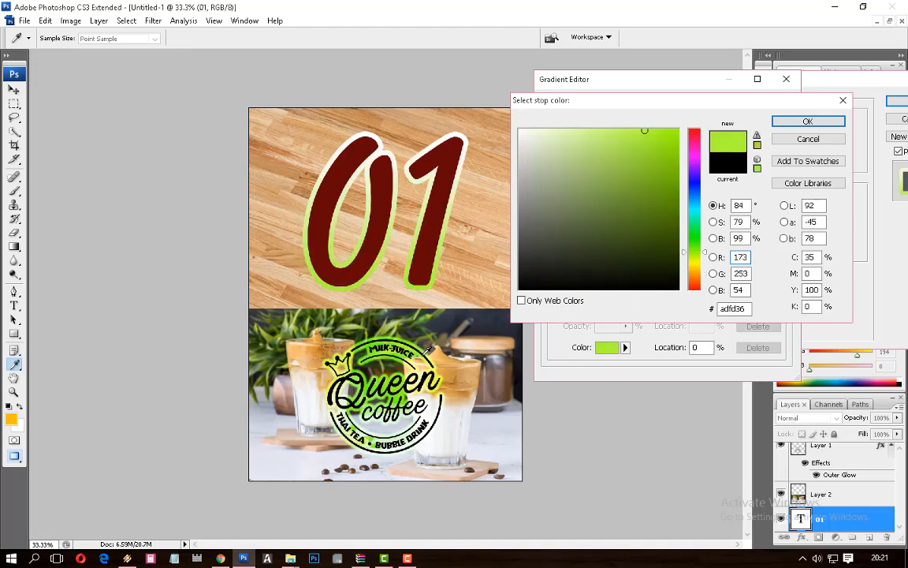
pyautogui.press('Return')
# Step: Try wood, coffee and orange tones as the colour of the stroke gradient's end stop
pyautogui.click(783, 295)
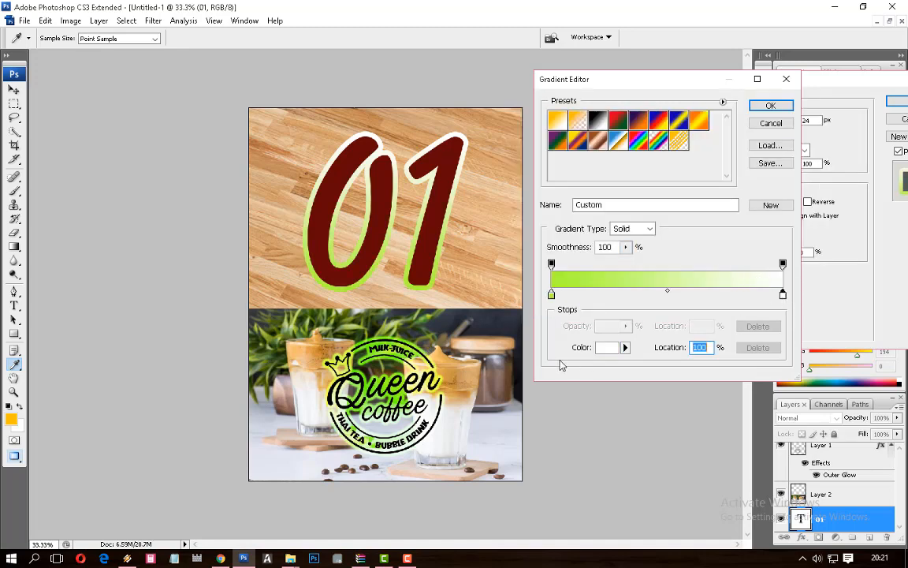
pyautogui.click(604, 348)
pyautogui.click(440, 128)
pyautogui.click(419, 119)
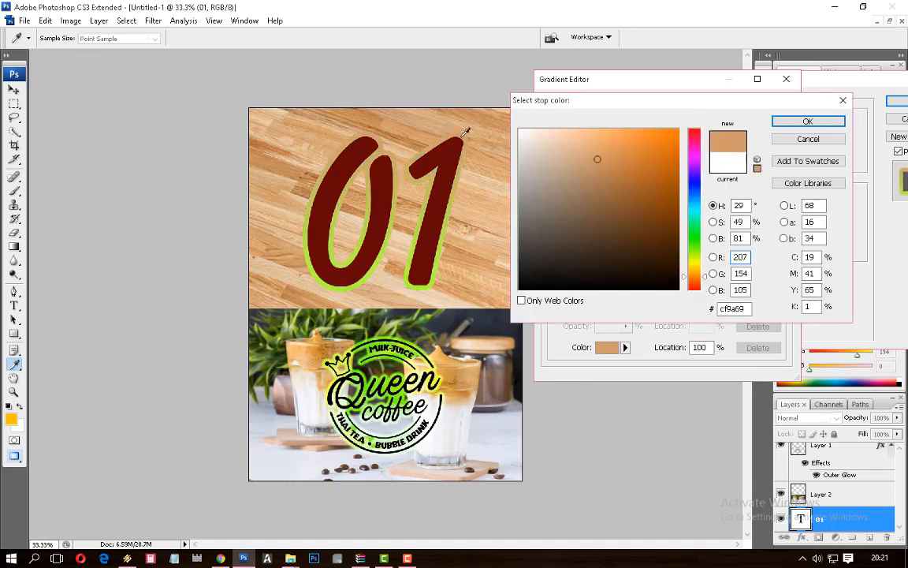
pyautogui.click(409, 133)
pyautogui.click(277, 116)
pyautogui.click(412, 303)
pyautogui.click(297, 265)
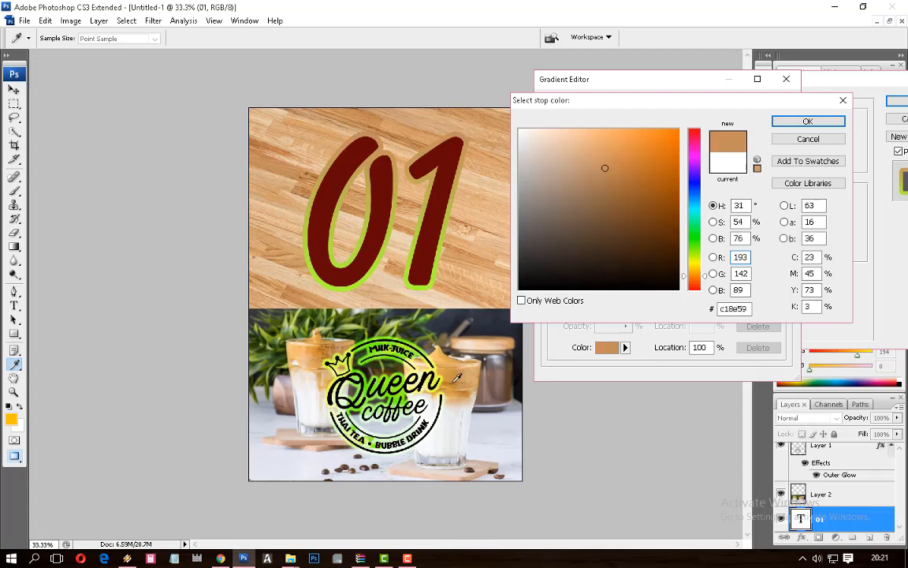
pyautogui.click(440, 362)
pyautogui.click(649, 142)
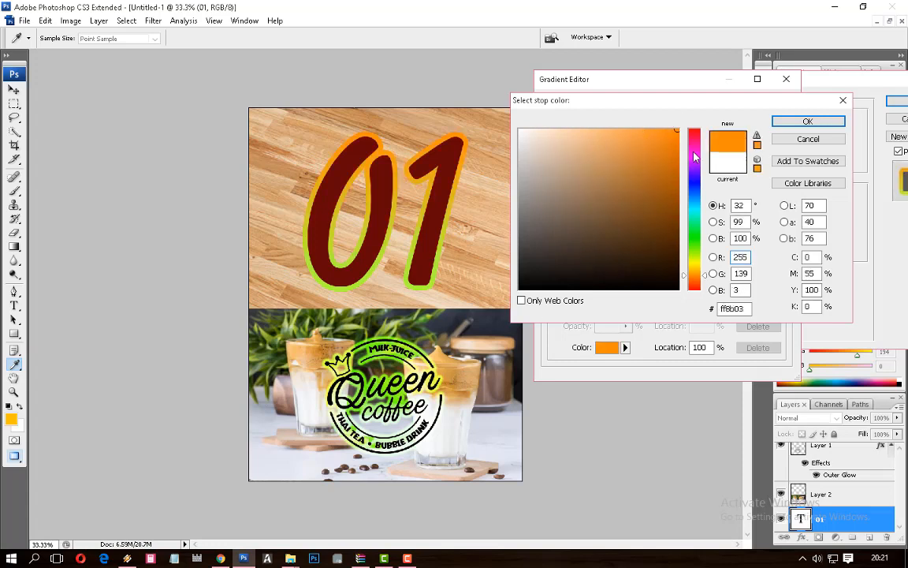
# Step: Set the gradient's end stop to a muted teal and apply the edited gradient to the stroke
pyautogui.moveTo(694, 153); pyautogui.dragTo(697, 220)
pyautogui.moveTo(663, 138); pyautogui.dragTo(525, 134)
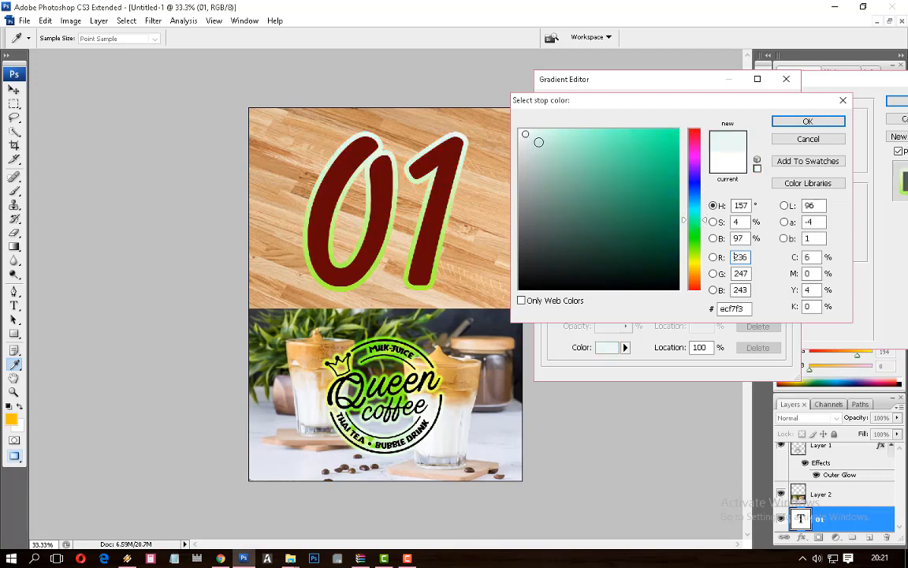
pyautogui.click(567, 160)
pyautogui.press('Return')
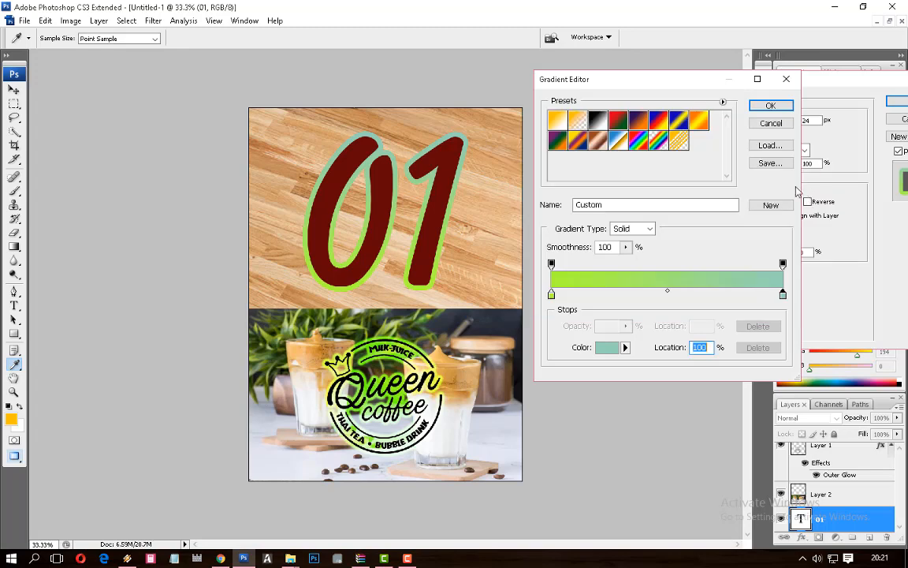
pyautogui.click(772, 106)
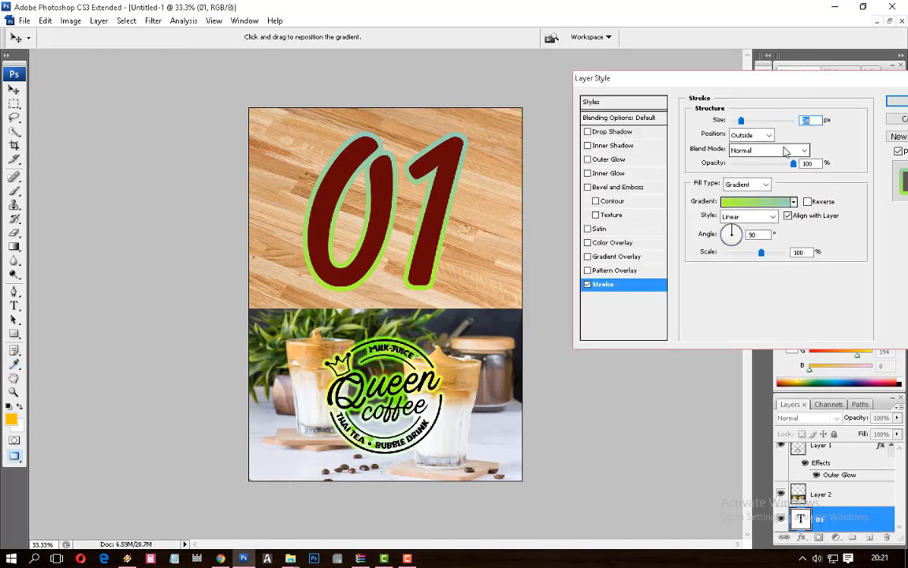
# Step: Lower the "01" stroke opacity to 62% and add an Inner Bevel with 521% depth and 16 px size
pyautogui.moveTo(794, 161); pyautogui.dragTo(772, 167)
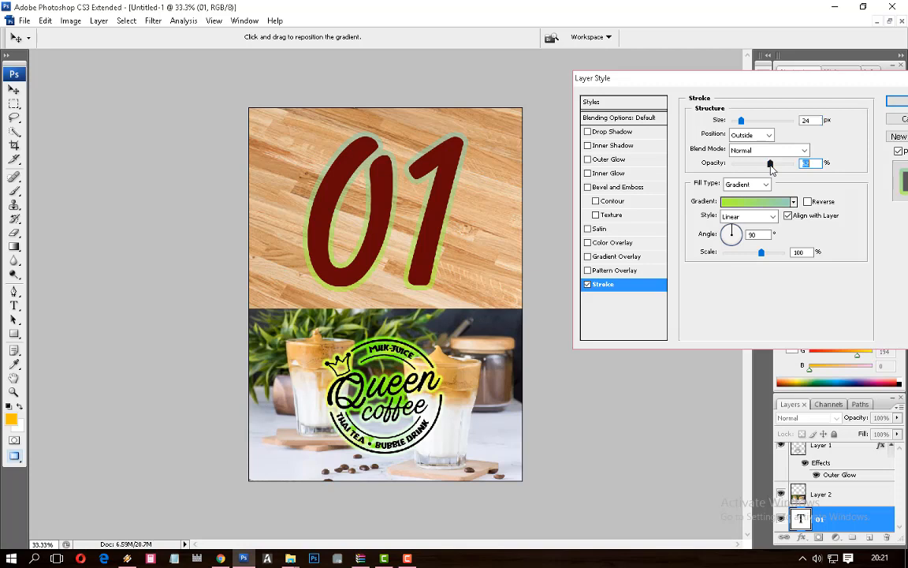
pyautogui.click(615, 188)
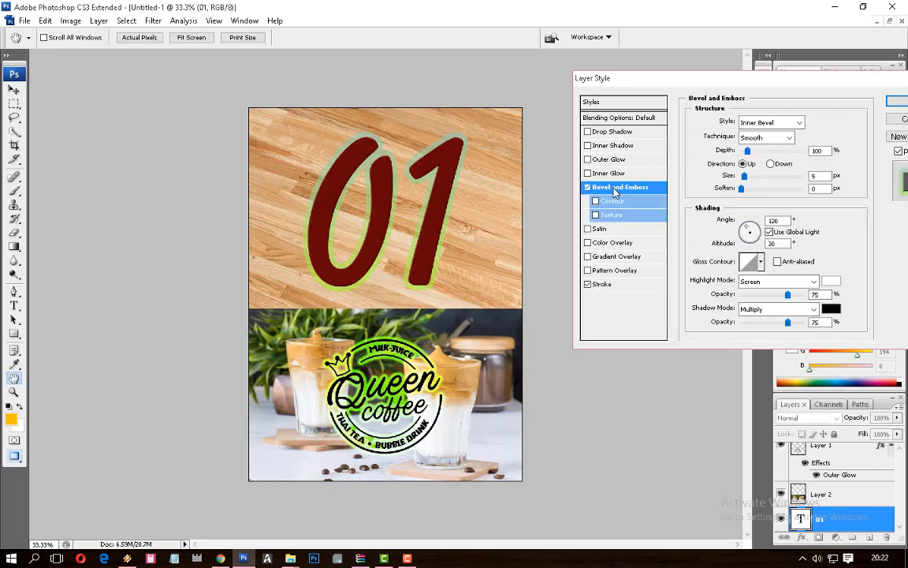
pyautogui.moveTo(749, 150); pyautogui.dragTo(686, 164)
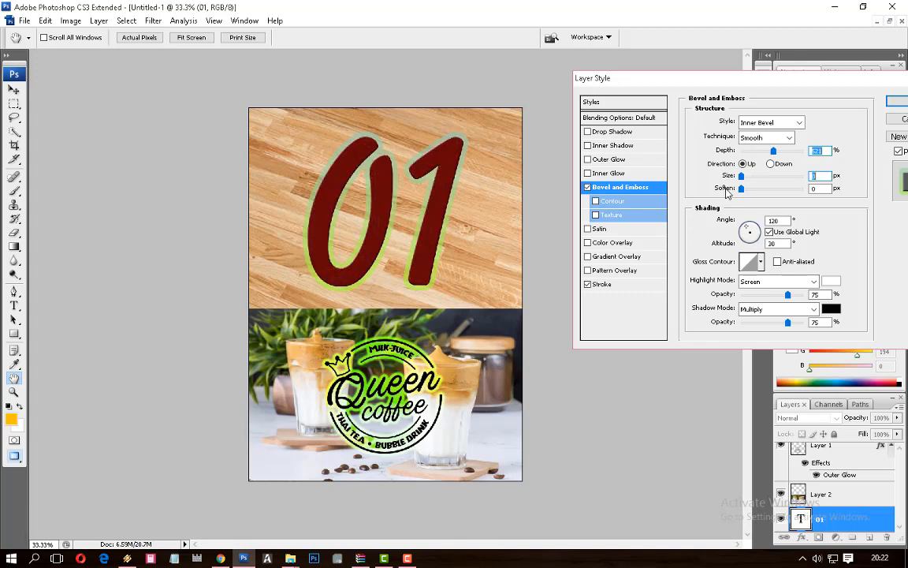
pyautogui.moveTo(742, 176)
pyautogui.mouseDown()
pyautogui.moveTo(759, 179)
pyautogui.moveTo(750, 184)
pyautogui.mouseUp()
# Step: Give the bevel the Cove - Deep gloss contour and set its size to 21 px
pyautogui.click(761, 263)
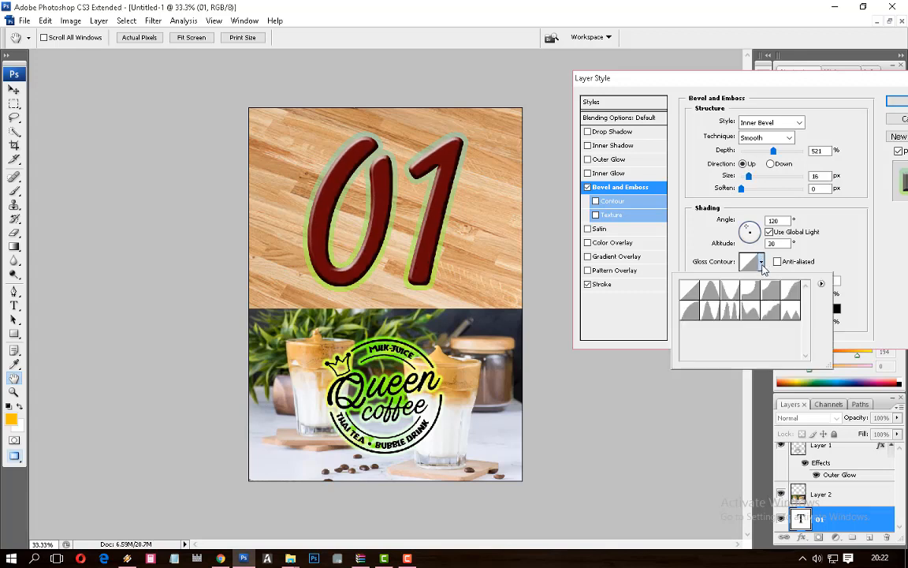
pyautogui.click(757, 295)
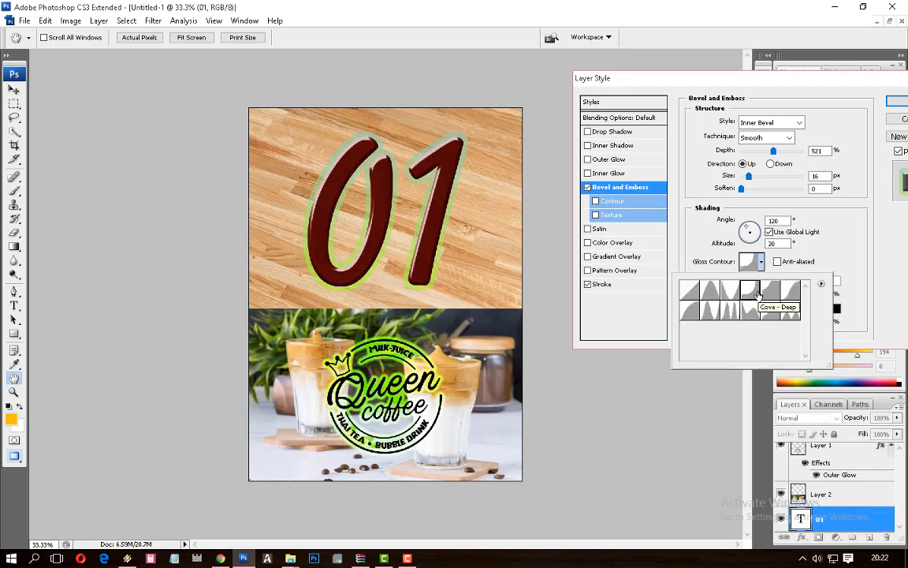
pyautogui.moveTo(752, 179); pyautogui.dragTo(752, 179)
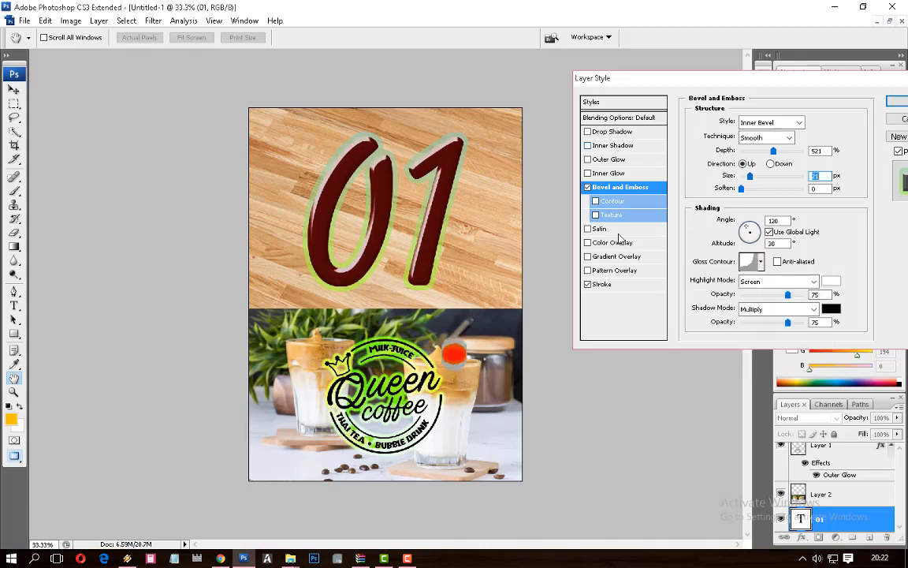
# Step: Edit the stroke gradient again and set its starting colour stop to pink, fd36cc
pyautogui.click(602, 283)
pyautogui.click(794, 201)
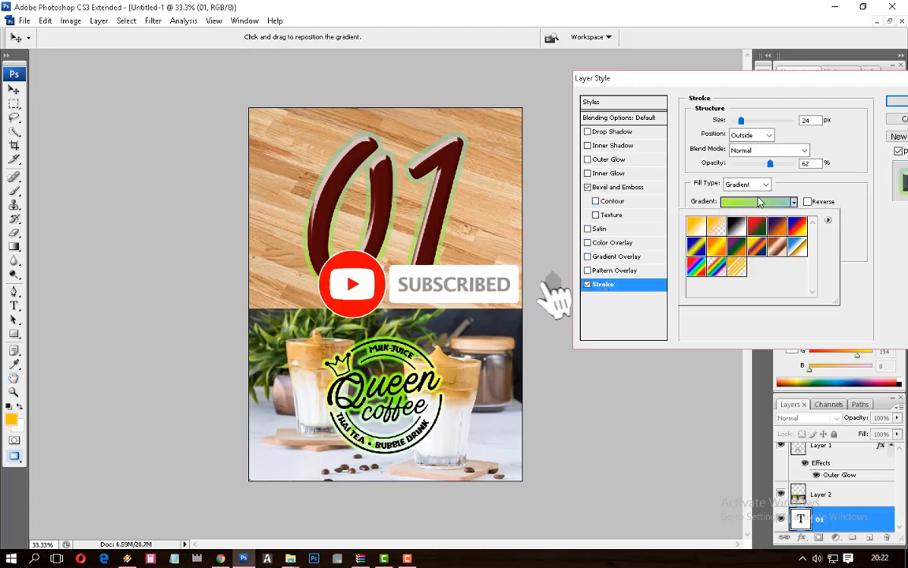
pyautogui.click(734, 201)
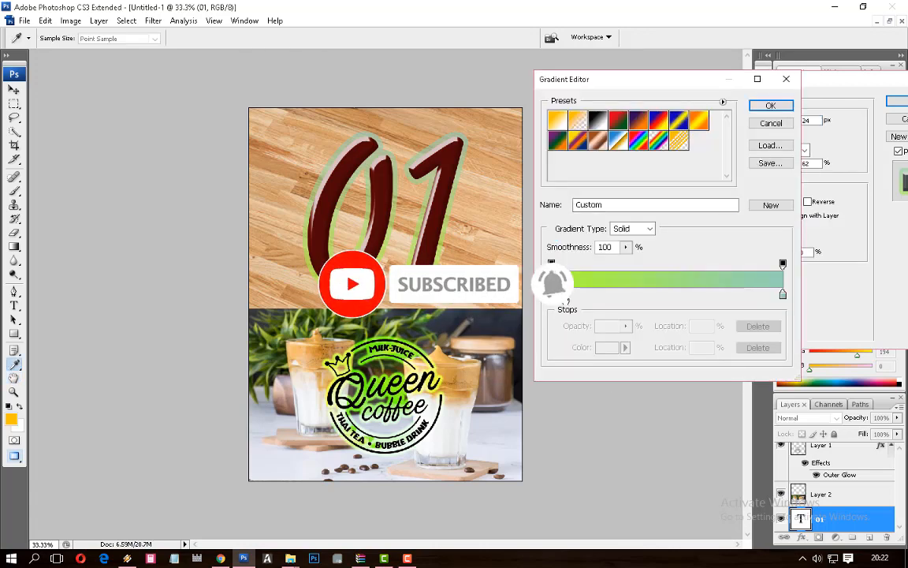
pyautogui.doubleClick(552, 293)
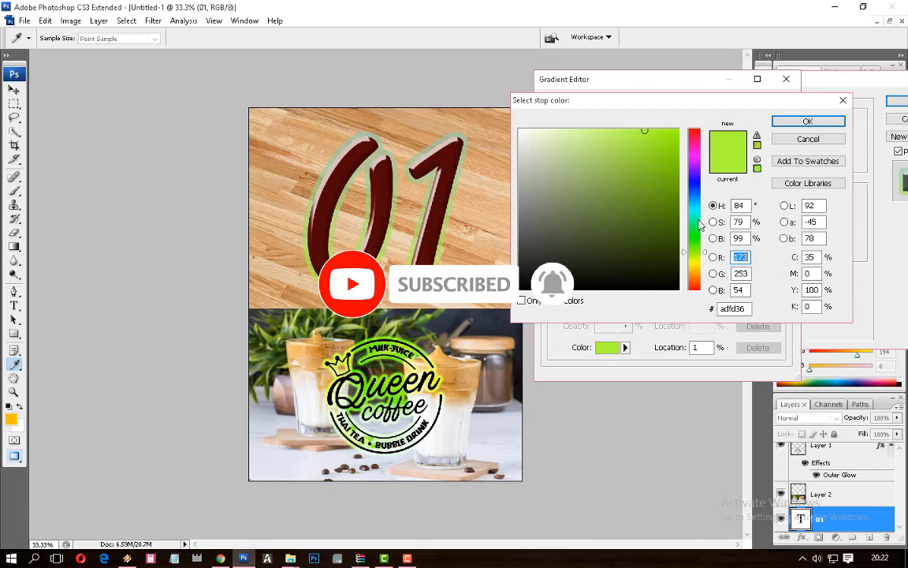
pyautogui.click(697, 158)
pyautogui.moveTo(696, 160); pyautogui.dragTo(696, 150)
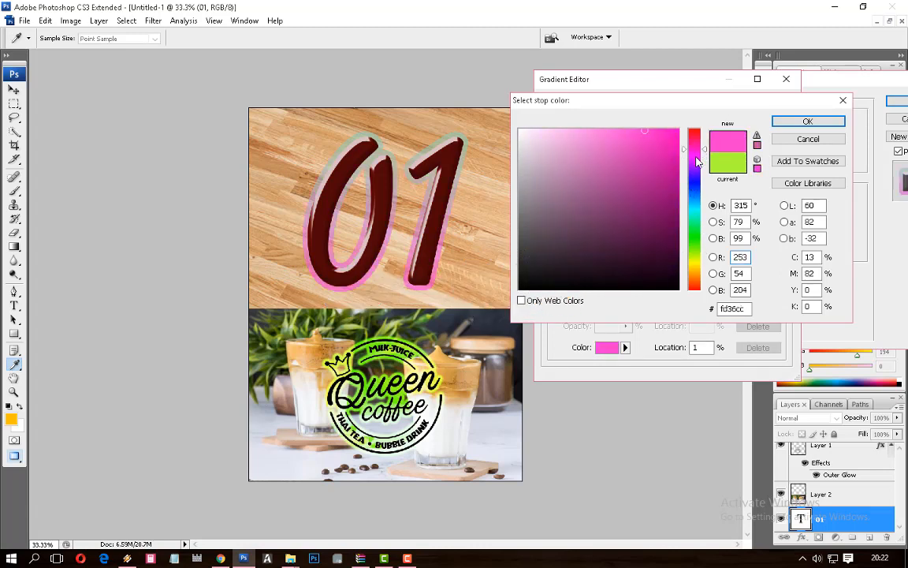
pyautogui.press('Return')
# Step: Try several colours for the gradient's end stop, settle on salmon, db7878, and apply the layer style to "01"
pyautogui.click(782, 295)
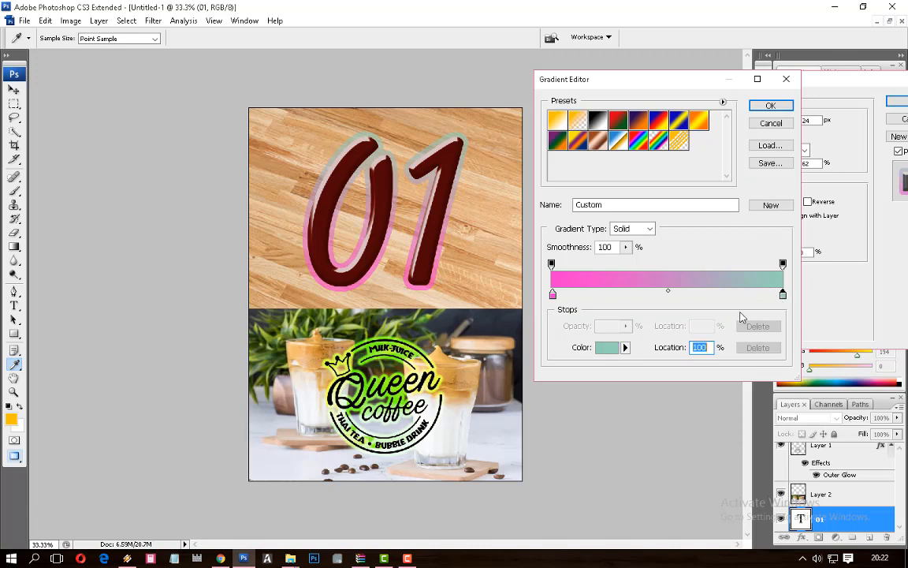
pyautogui.click(608, 348)
pyautogui.moveTo(405, 358); pyautogui.dragTo(413, 402)
pyautogui.click(414, 360)
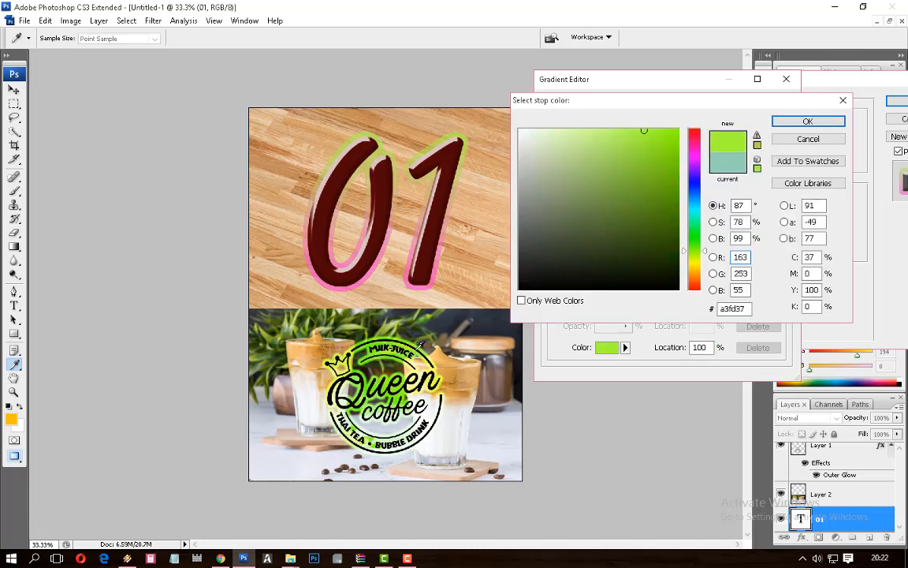
pyautogui.click(386, 356)
pyautogui.click(302, 333)
pyautogui.click(339, 360)
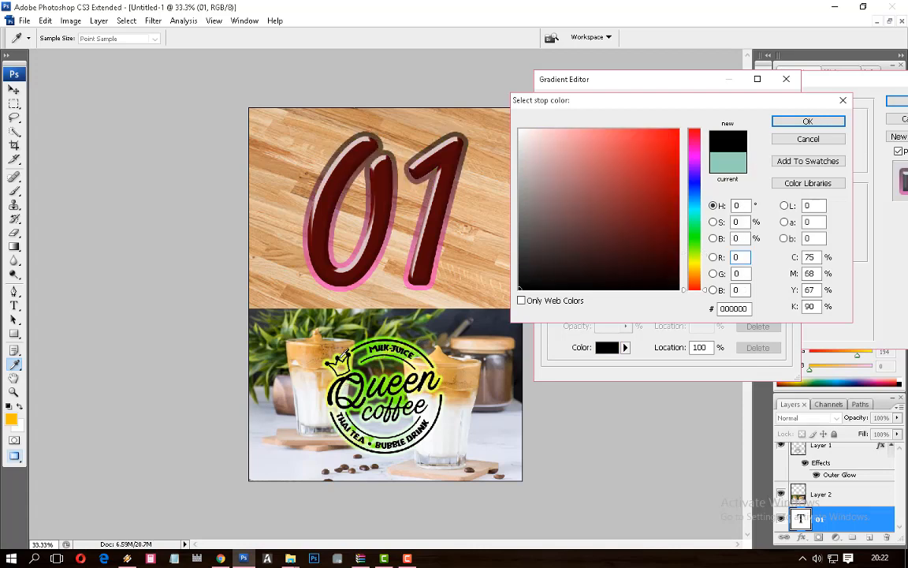
pyautogui.click(413, 348)
pyautogui.click(415, 349)
pyautogui.click(639, 132)
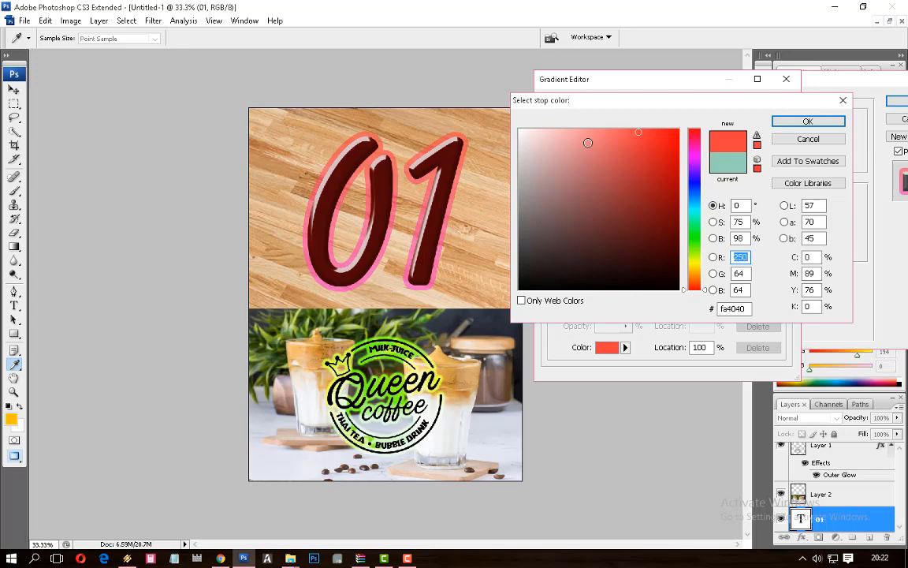
pyautogui.click(589, 136)
pyautogui.click(595, 160)
pyautogui.moveTo(595, 160)
pyautogui.mouseDown()
pyautogui.moveTo(579, 145)
pyautogui.moveTo(591, 152)
pyautogui.mouseUp()
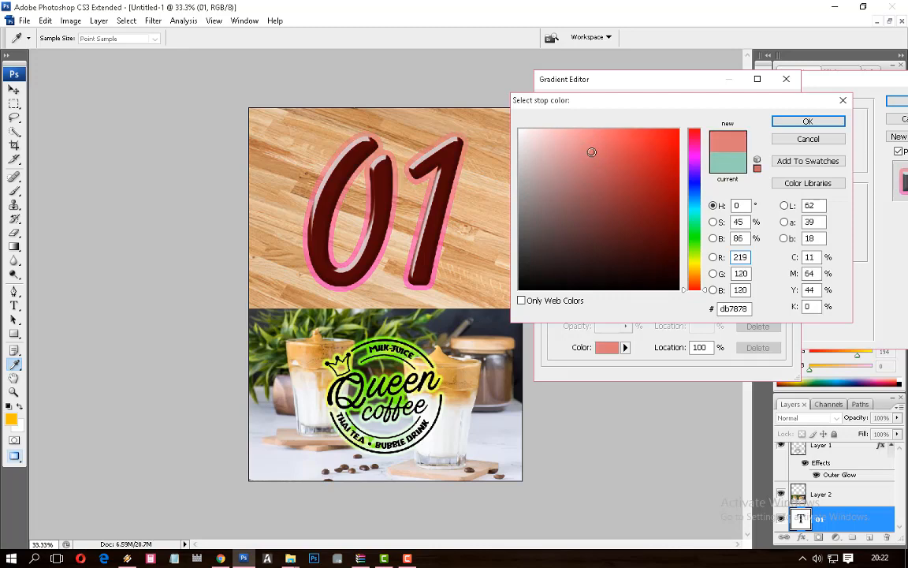
pyautogui.press('Return')
pyautogui.press('Return')
pyautogui.press('Return')
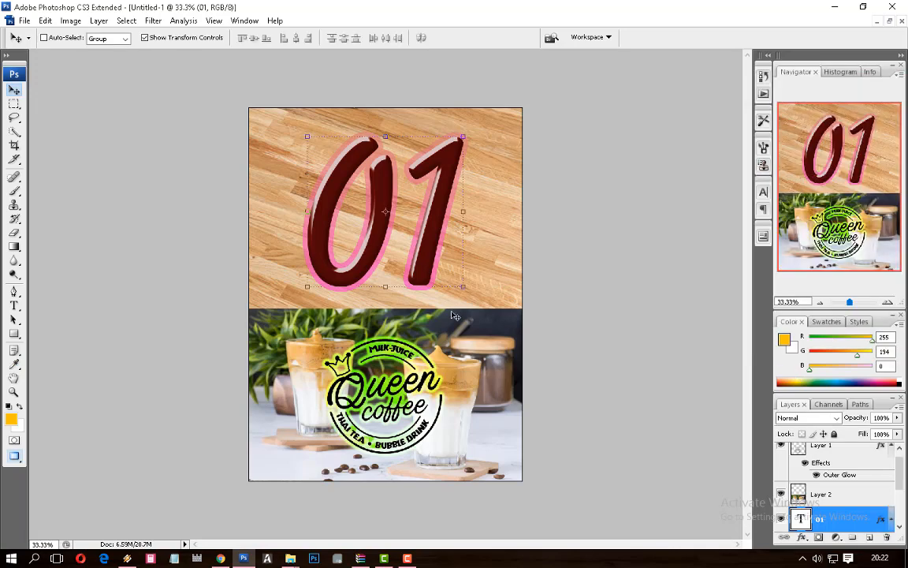
# Step: On Layer 2, draw a closed pen path around the coffee photo with a wavy upper edge along the wood boundary
pyautogui.rightClick(447, 319)
pyautogui.click(480, 324)
pyautogui.press('p')
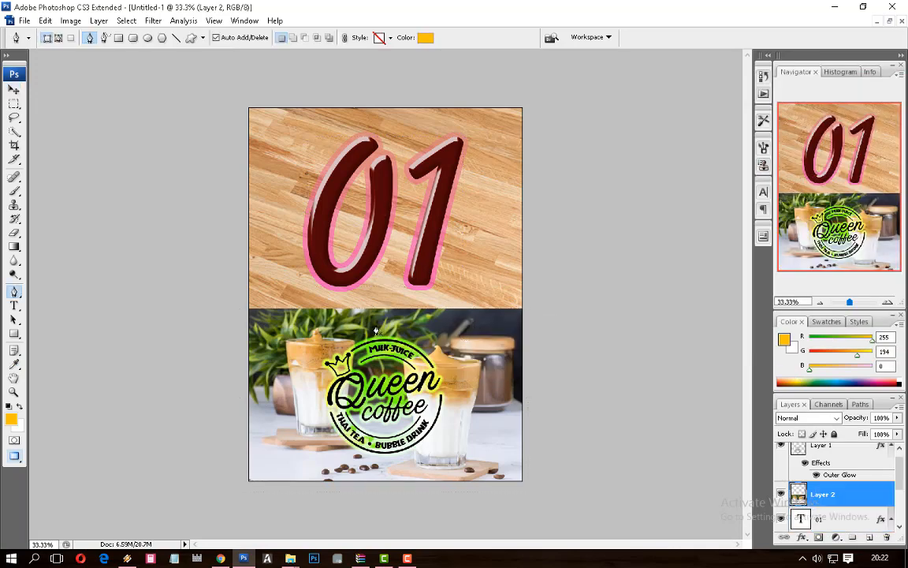
pyautogui.click(58, 37)
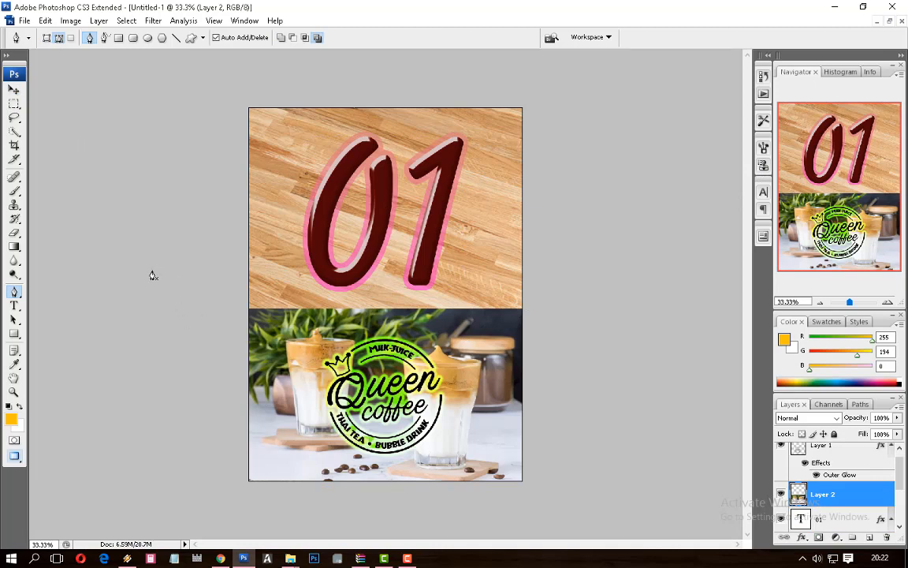
pyautogui.moveTo(383, 316); pyautogui.dragTo(552, 283)
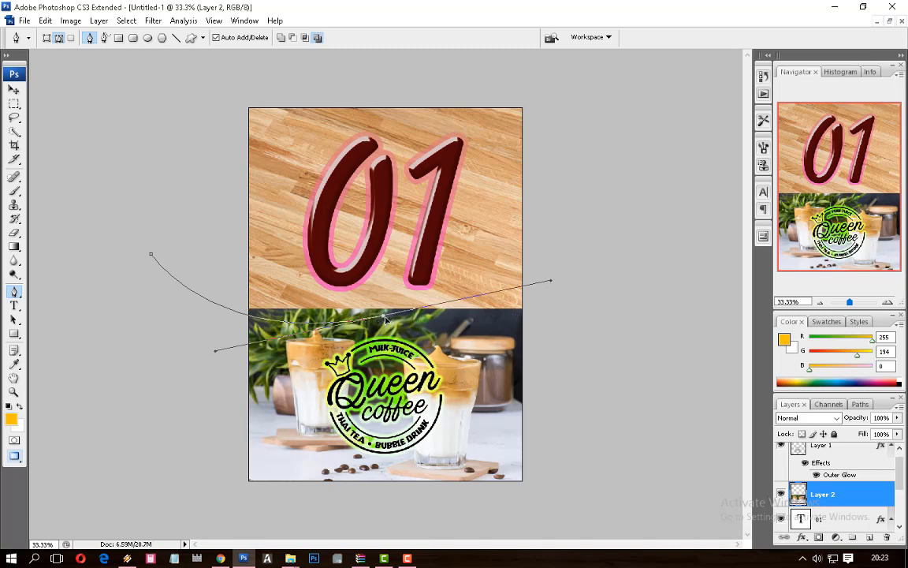
pyautogui.moveTo(384, 317); pyautogui.dragTo(385, 319)
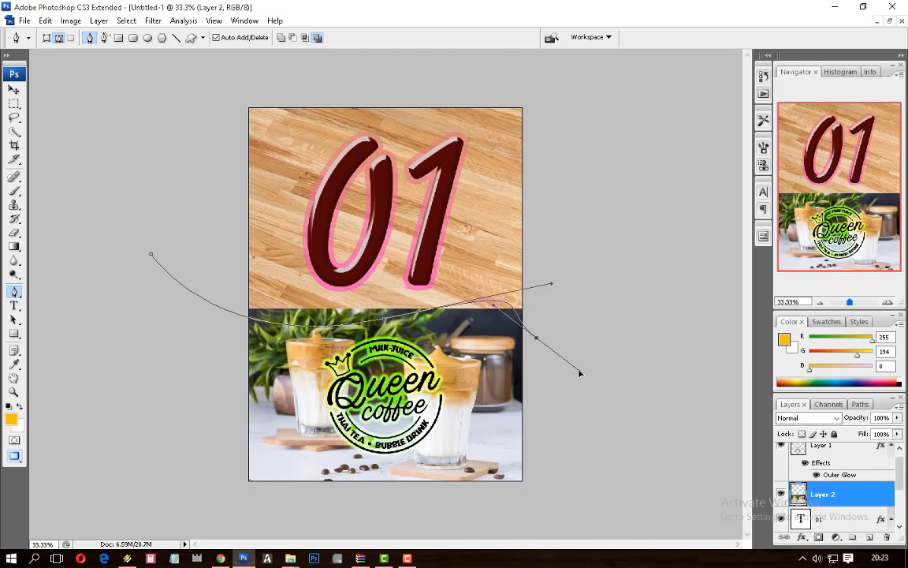
pyautogui.click(628, 357)
pyautogui.keyDown('shift'); pyautogui.click(573, 524); pyautogui.keyUp('shift')
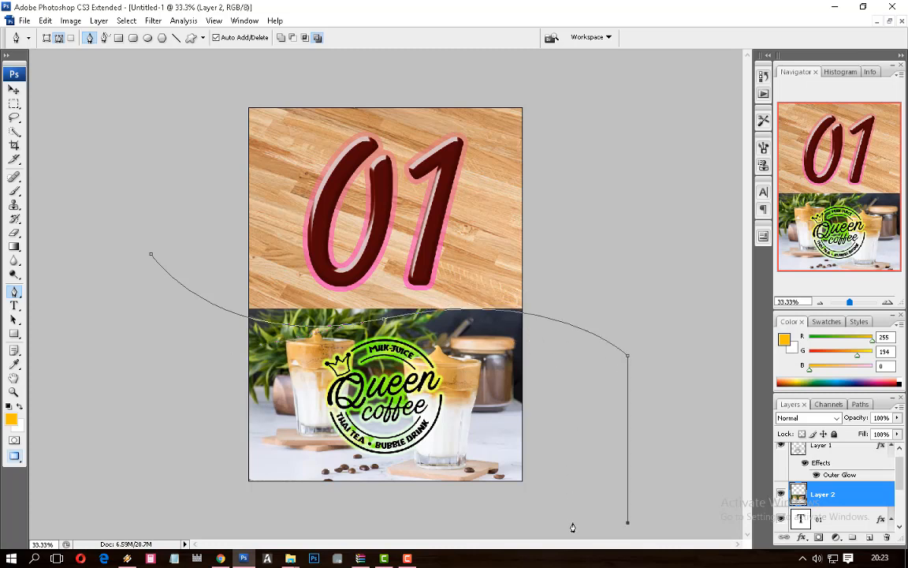
pyautogui.keyDown('shift'); pyautogui.click(183, 522); pyautogui.keyUp('shift')
pyautogui.click(151, 256)
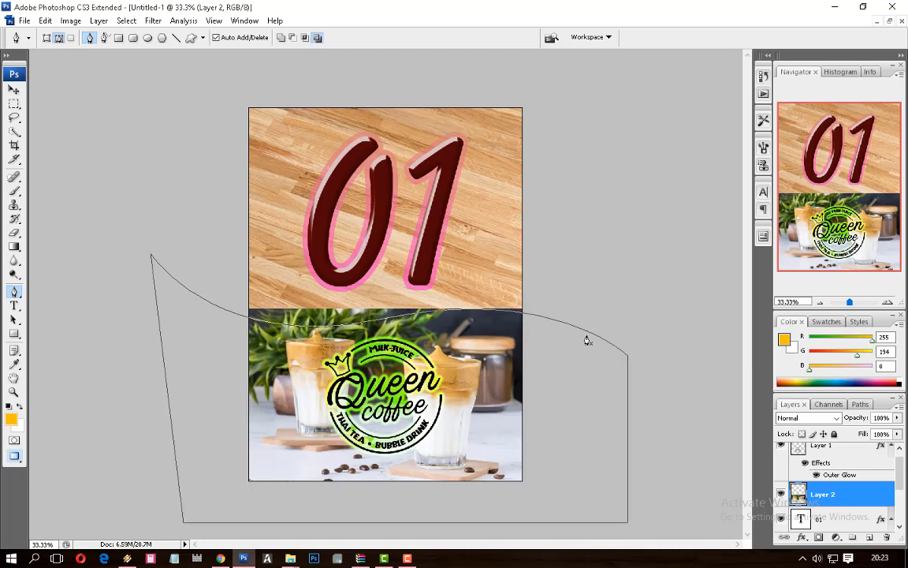
# Step: Convert the wavy pen path into a new anti-aliased selection with a 0-pixel feather radius
pyautogui.rightClick(436, 242)
pyautogui.click(507, 301)
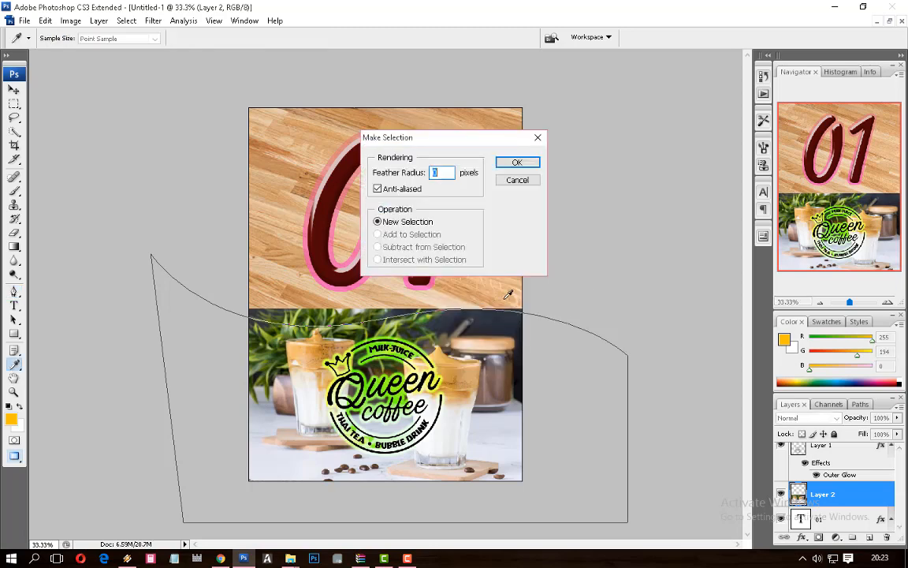
pyautogui.press('Return')
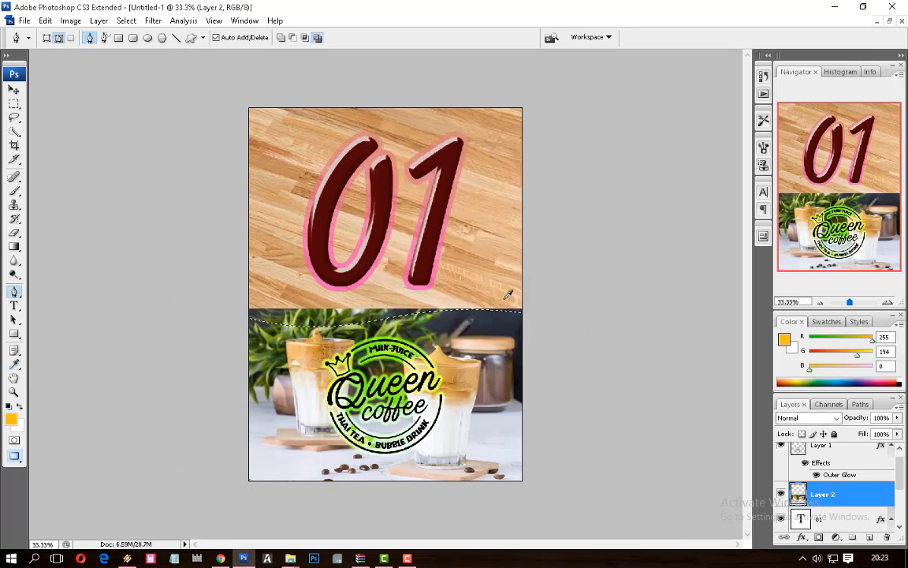
# Step: Add two new layers above Layer 2, fill the wavy selection on the upper one with the orange foreground colour, and deselect
pyautogui.hotkey('ctrl', 'shift', 'n')
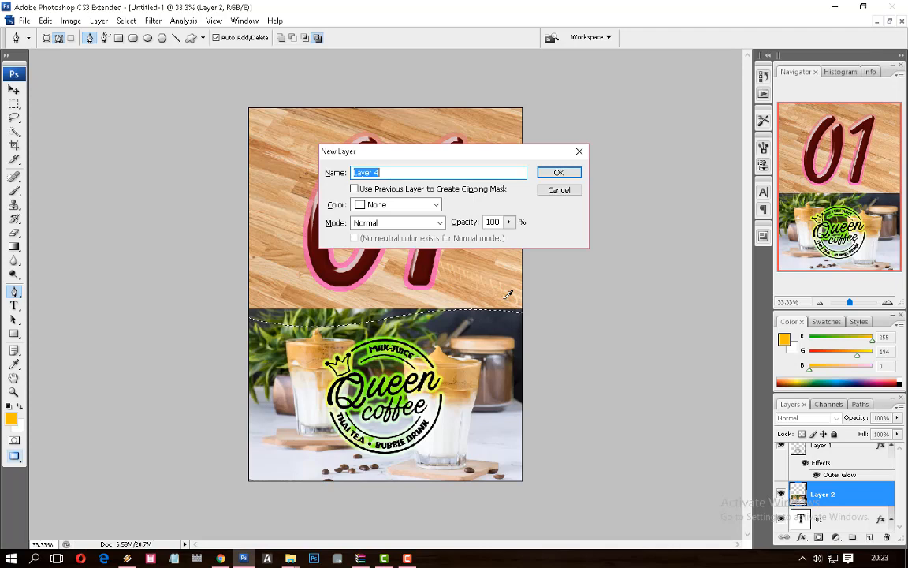
pyautogui.press('Return')
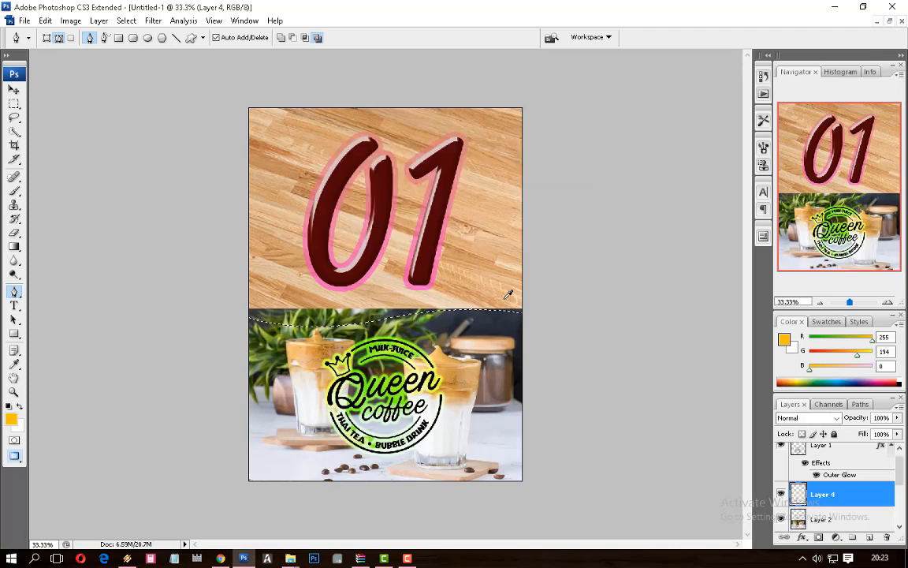
pyautogui.hotkey('ctrl', 'shift', 'n')
pyautogui.press('Return')
pyautogui.hotkey('alt', 'BackSpace')
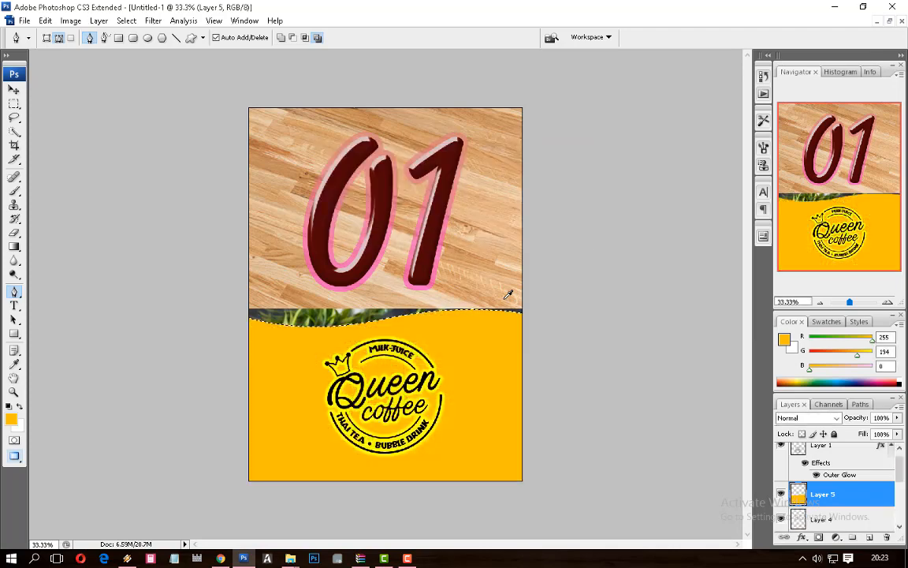
pyautogui.click(18, 103)
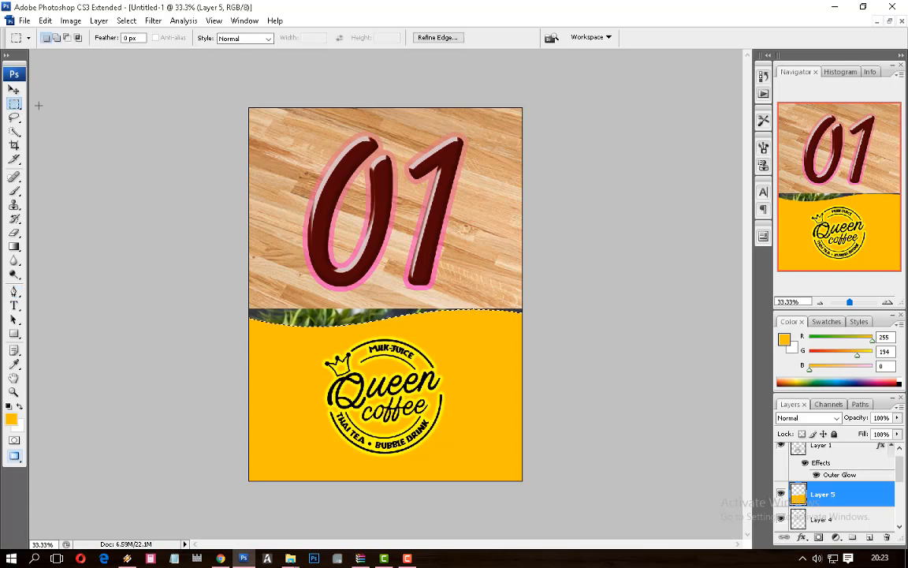
# Step: Move the coffee photo, Layer 2, above the orange Layer 5 and clip it to that wavy shape
pyautogui.press('v')
pyautogui.rightClick(325, 319)
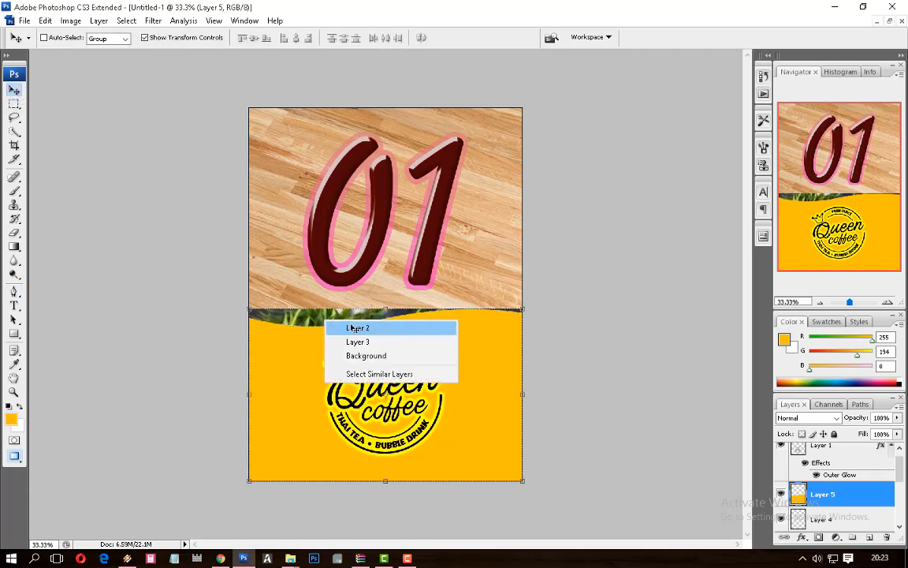
pyautogui.click(357, 326)
pyautogui.moveTo(830, 522); pyautogui.dragTo(843, 484)
pyautogui.rightClick(838, 476)
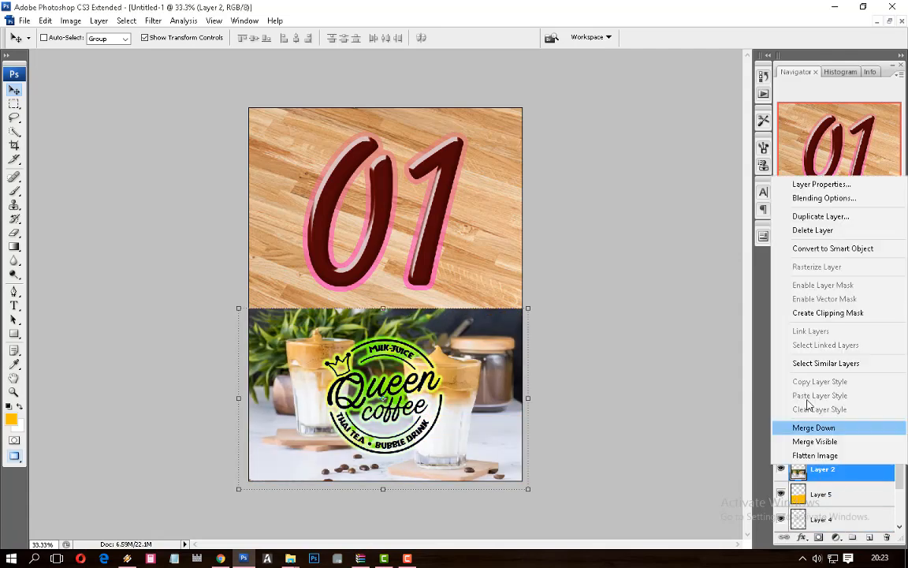
pyautogui.click(828, 312)
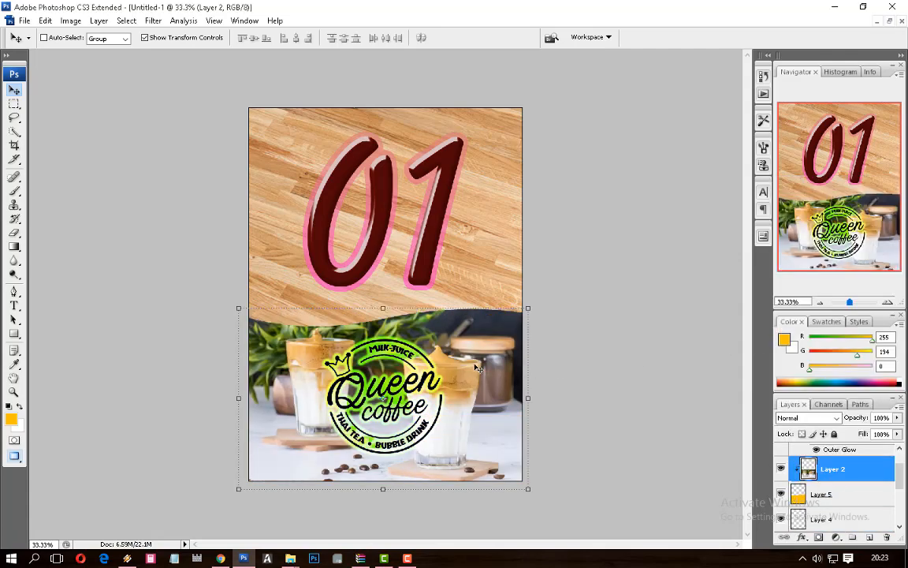
# Step: Try to duplicate the orange wave shape on Layer 5, and undo the duplication
pyautogui.click(820, 493)
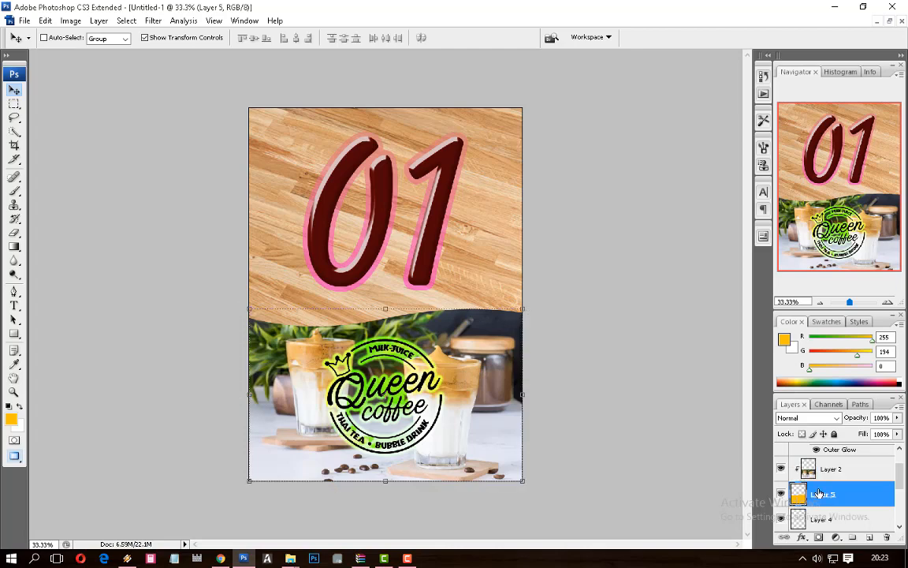
pyautogui.rightClick(822, 494)
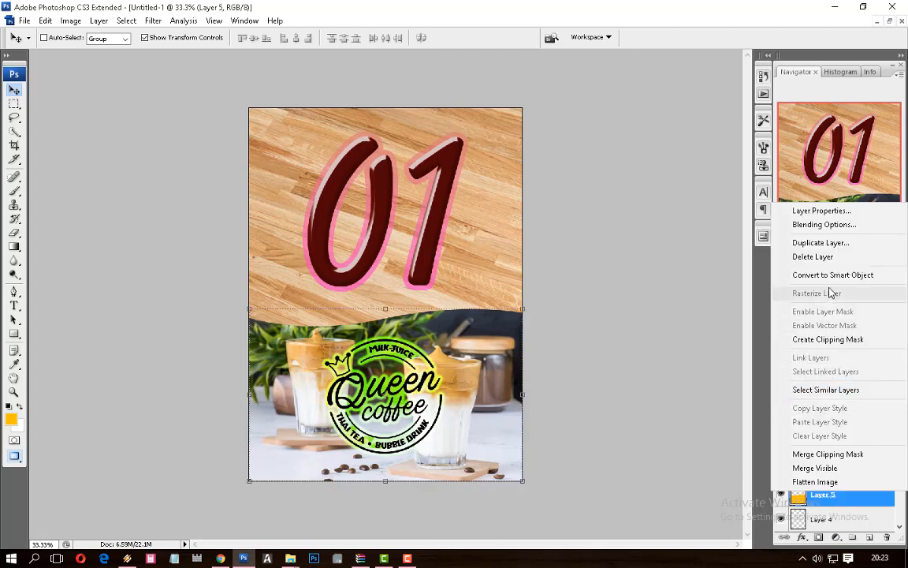
pyautogui.click(821, 242)
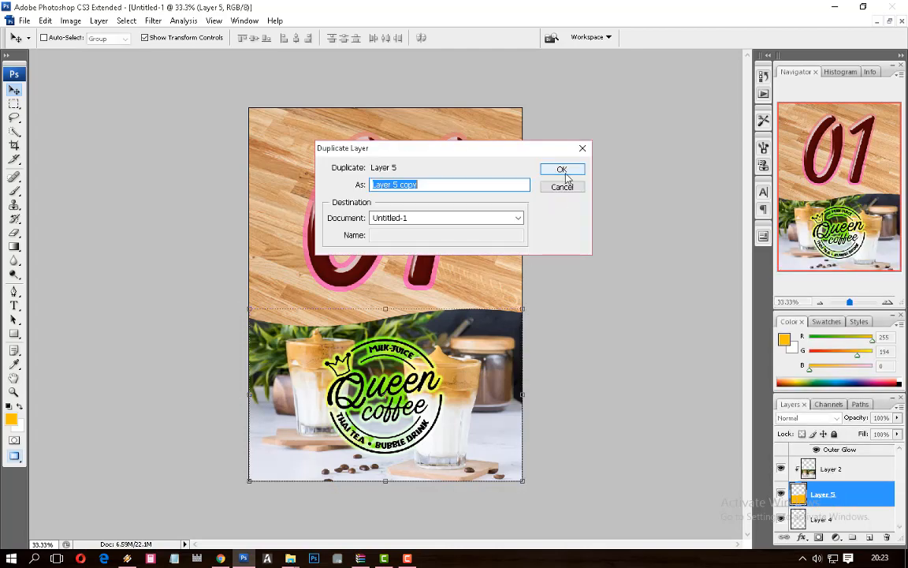
pyautogui.click(549, 168)
pyautogui.click(817, 518)
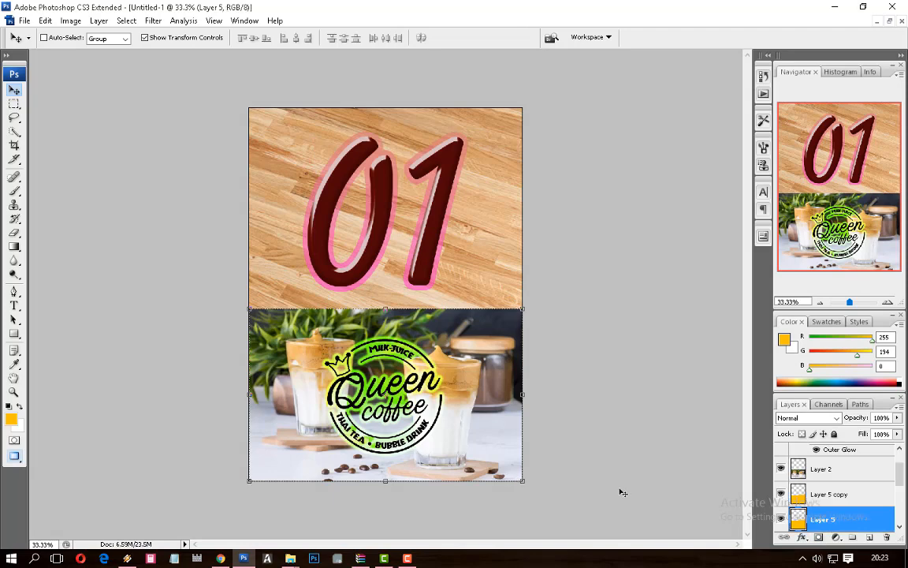
pyautogui.hotkey('ctrl', 'z')
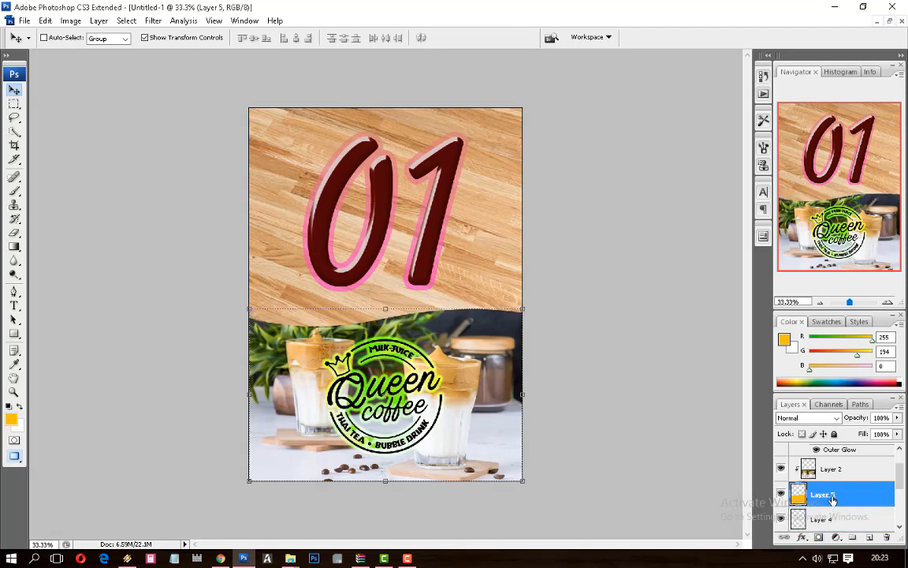
# Step: Duplicate Layer 5 as Layer 5 copy and clip the coffee photo on Layer 2 to the copy
pyautogui.rightClick(831, 499)
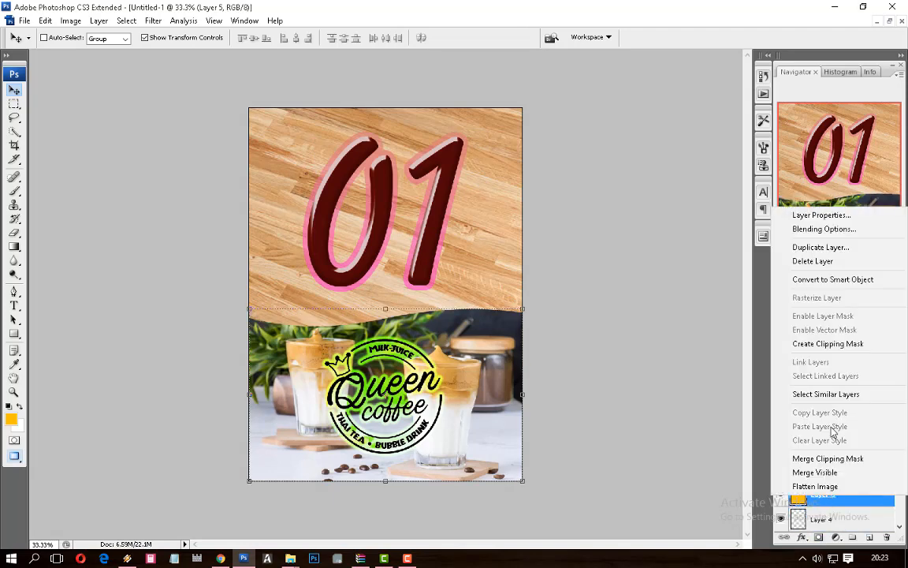
pyautogui.click(820, 246)
pyautogui.click(572, 168)
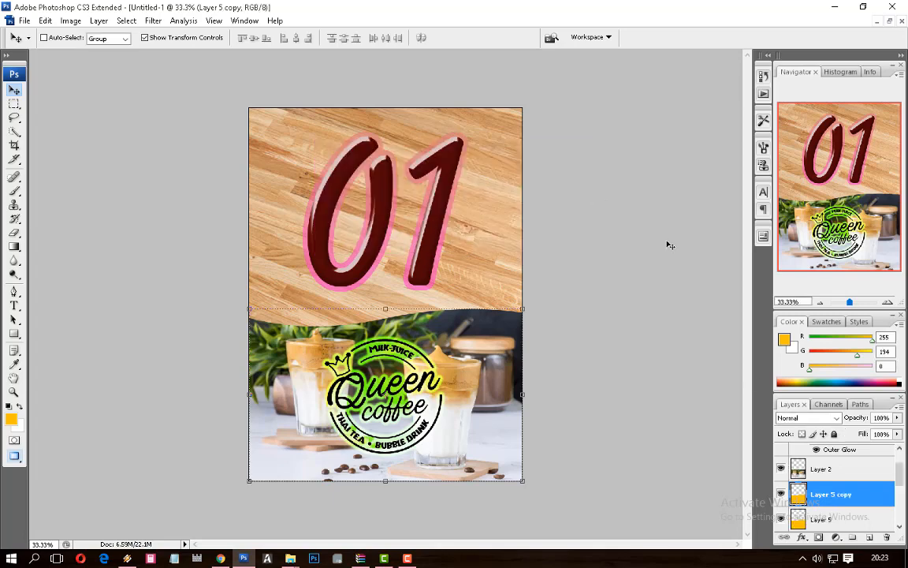
pyautogui.rightClick(843, 476)
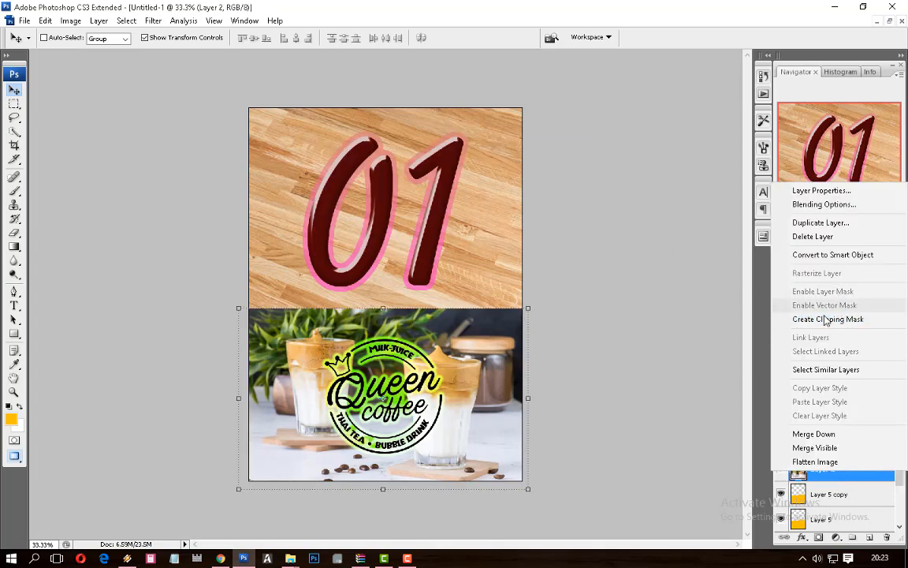
pyautogui.click(830, 262)
# Step: Raise Layer 5 and stretch it vertically, leaving an orange wave band above the photo's wavy edge
pyautogui.click(818, 524)
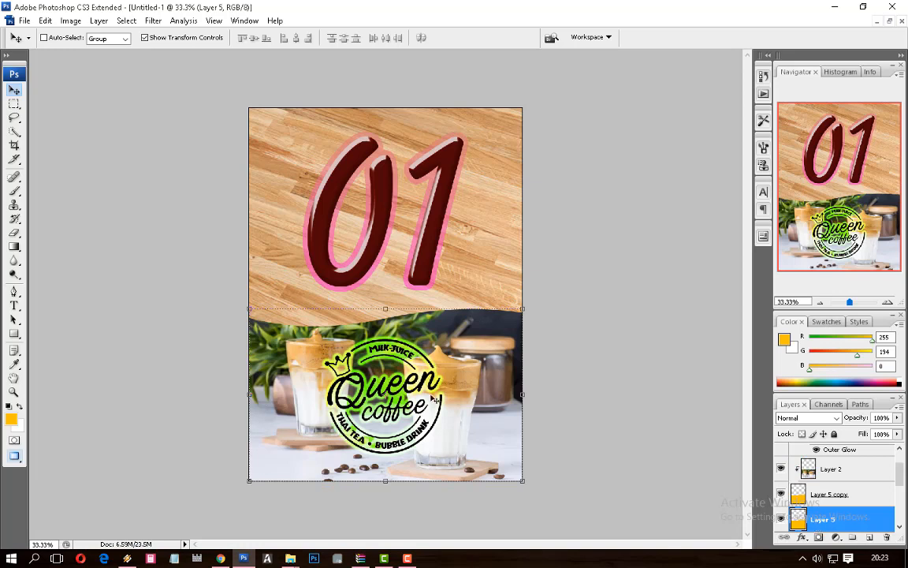
pyautogui.moveTo(435, 400); pyautogui.dragTo(434, 378)
pyautogui.moveTo(386, 286); pyautogui.dragTo(385, 187)
pyautogui.moveTo(424, 263); pyautogui.dragTo(426, 360)
pyautogui.press('Return')
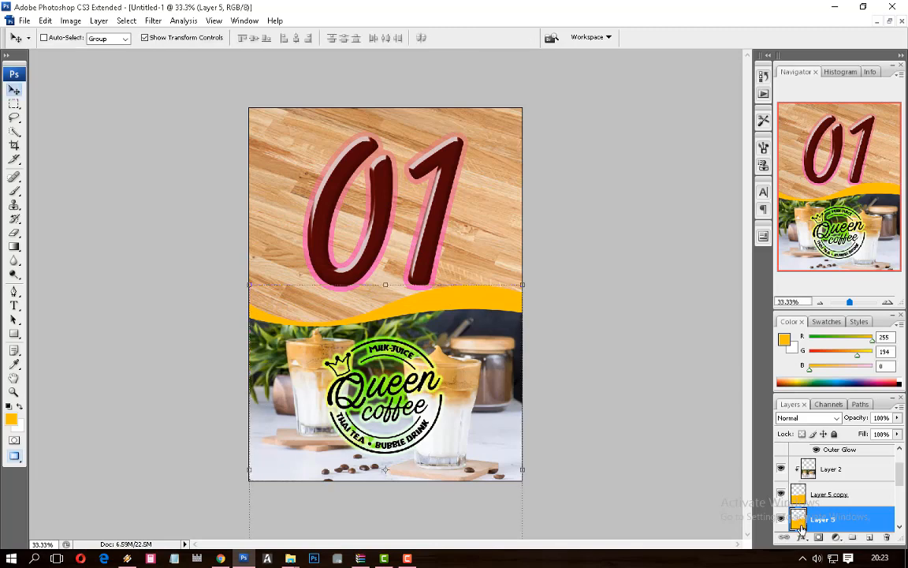
# Step: Add a Color Overlay to Layer 5 and try red, lime green and brown tones, including colours sampled from the artwork
pyautogui.click(802, 537)
pyautogui.click(820, 484)
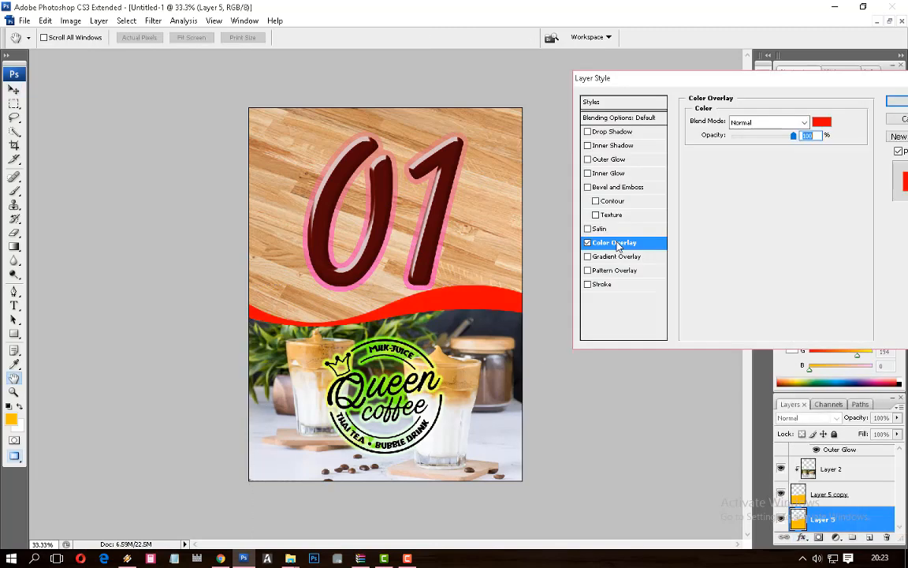
pyautogui.click(820, 123)
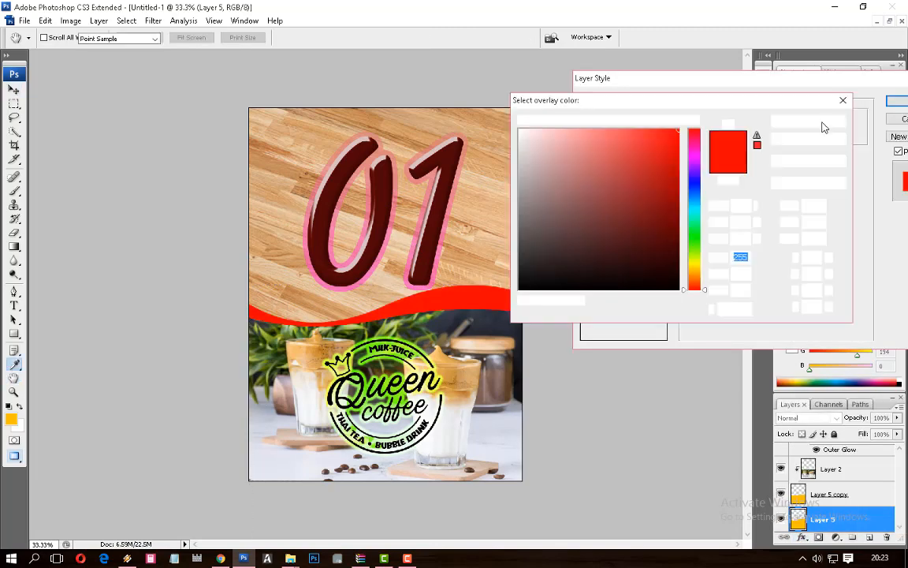
pyautogui.click(364, 285)
pyautogui.click(373, 265)
pyautogui.click(641, 130)
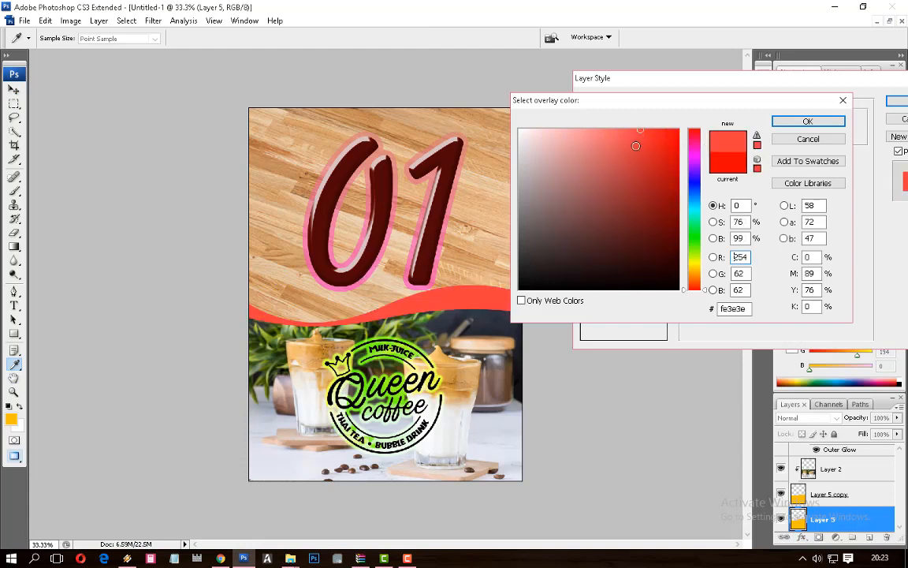
pyautogui.click(641, 201)
pyautogui.click(312, 378)
pyautogui.click(354, 352)
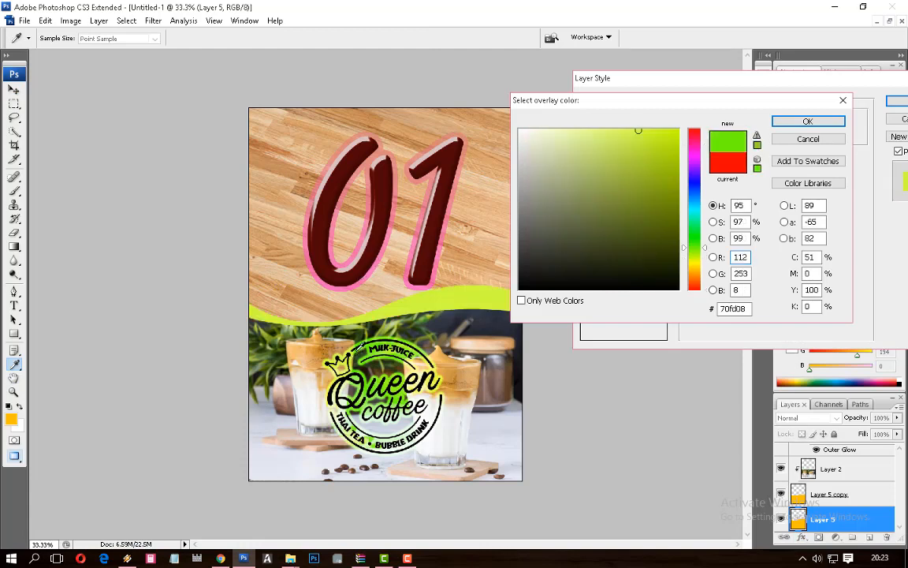
pyautogui.click(335, 365)
pyautogui.click(490, 378)
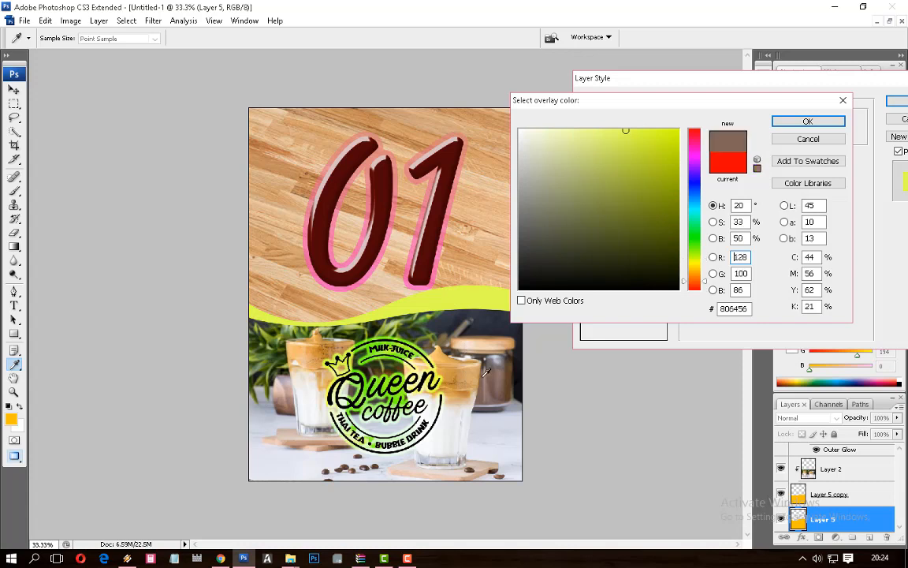
pyautogui.click(492, 382)
pyautogui.click(499, 392)
# Step: Set Layer 5's overlay colour to dark reddish brown and apply the layer style
pyautogui.click(494, 473)
pyautogui.moveTo(633, 266)
pyautogui.mouseDown()
pyautogui.moveTo(676, 205)
pyautogui.moveTo(670, 181)
pyautogui.moveTo(678, 206)
pyautogui.moveTo(667, 230)
pyautogui.mouseUp()
pyautogui.press('Return')
pyautogui.press('Return')
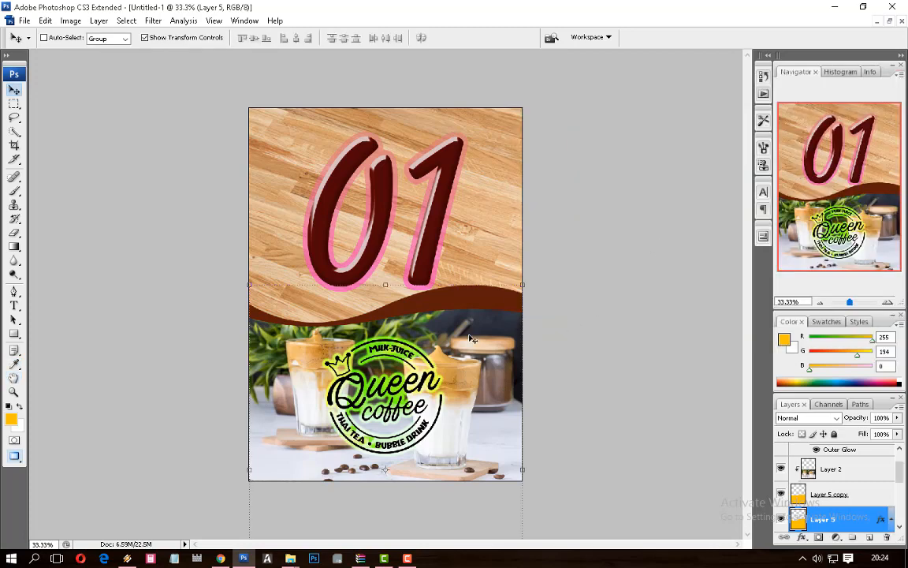
pyautogui.rightClick(469, 330)
pyautogui.click(502, 338)
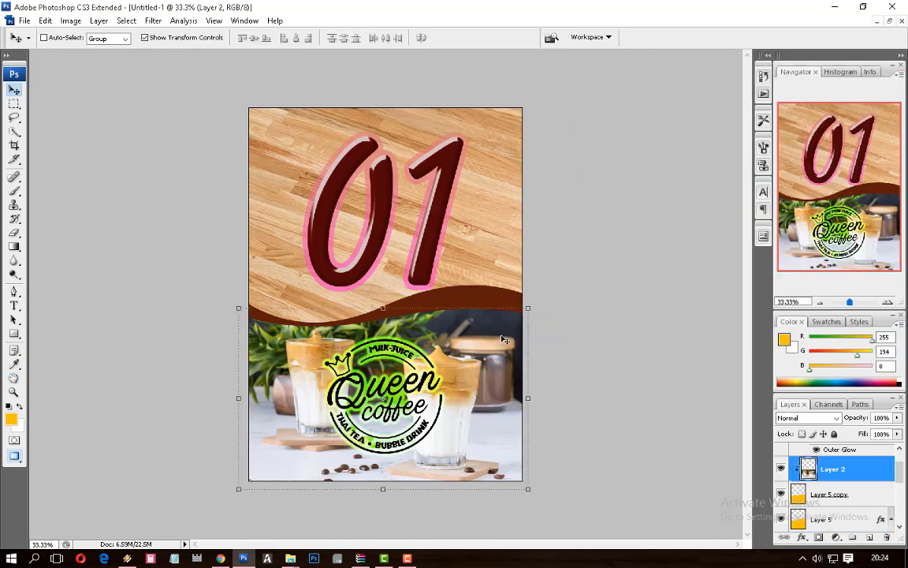
pyautogui.click(802, 536)
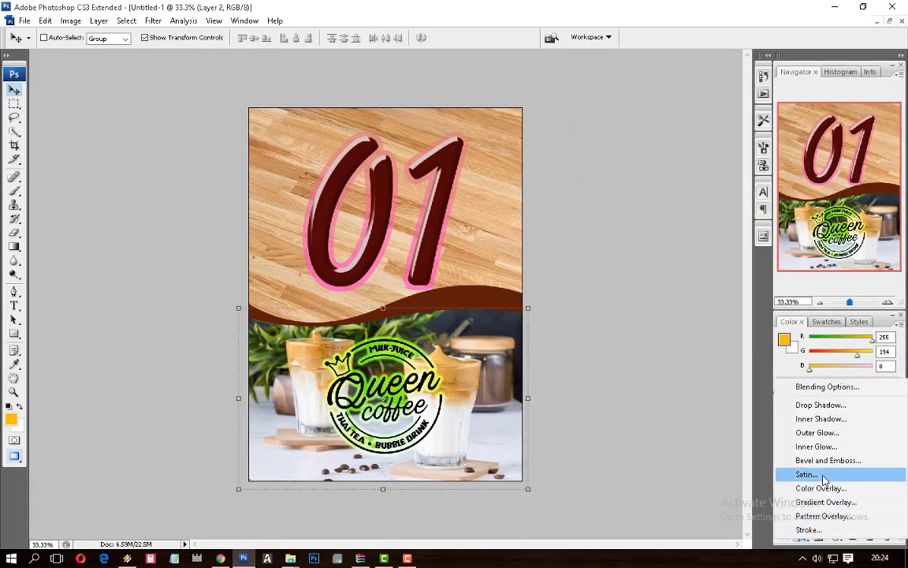
pyautogui.click(810, 529)
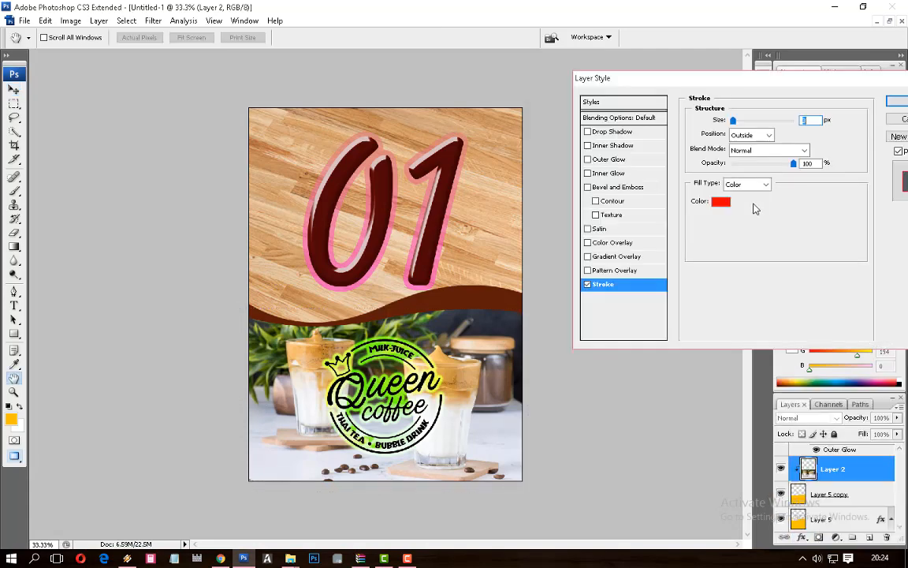
pyautogui.press('Return')
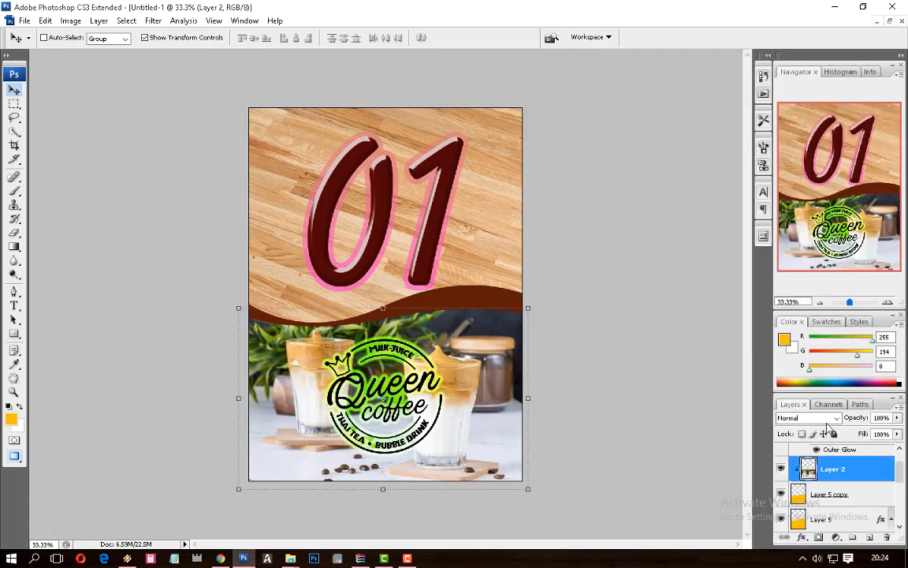
# Step: Add an outside stroke to Layer 5 copy, colour it off-white, ebecf0, and thicken it along the photo's wavy edge
pyautogui.click(832, 491)
pyautogui.click(802, 537)
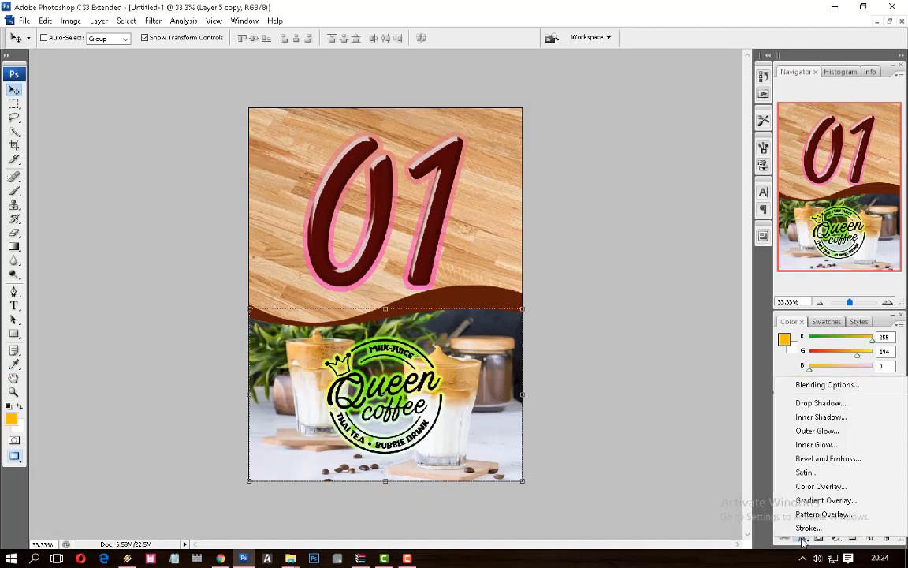
pyautogui.click(808, 528)
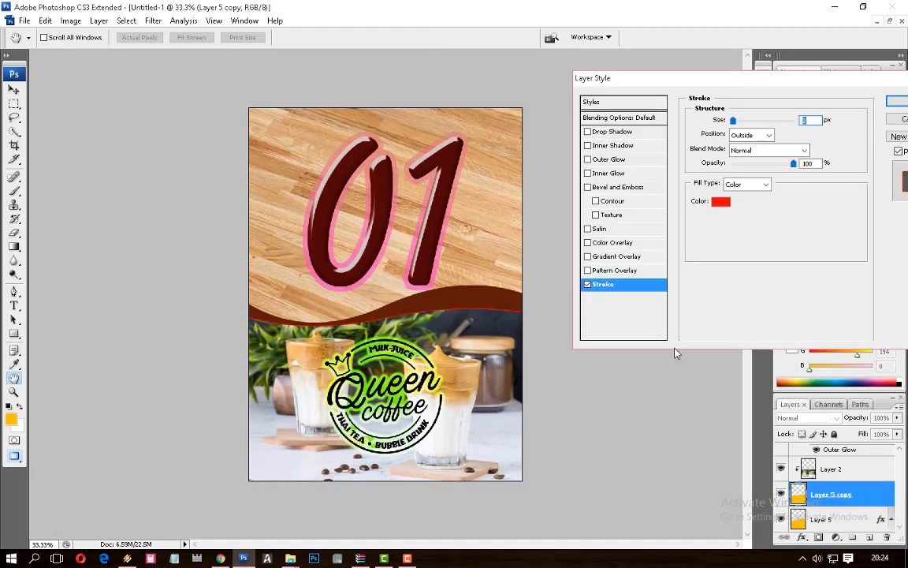
pyautogui.click(725, 201)
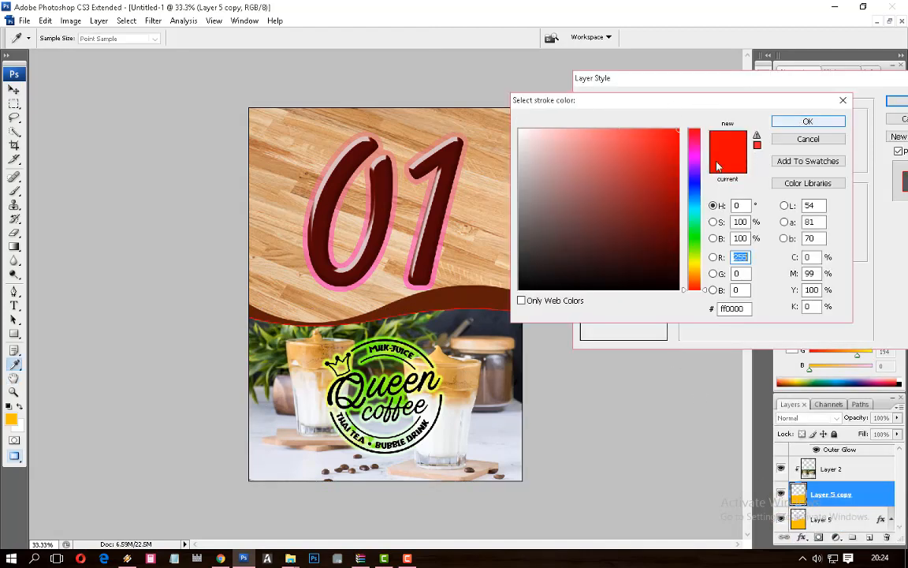
pyautogui.moveTo(479, 298); pyautogui.dragTo(544, 344)
pyautogui.press('Return')
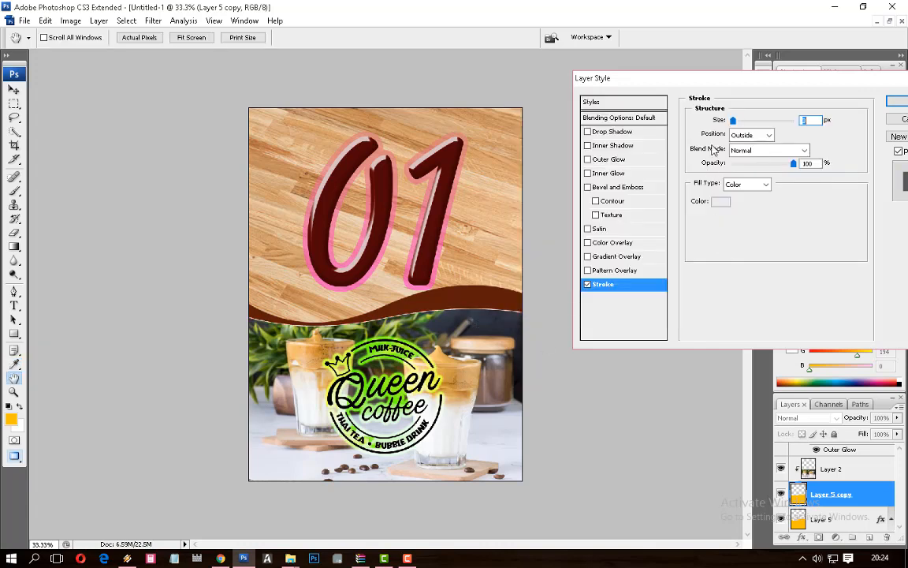
pyautogui.moveTo(733, 124); pyautogui.dragTo(741, 124)
# Step: Recolour Layer 5 copy's stroke to salmon pink, de8e8a, sampled from the outline of the 01 numerals, and apply the layer style
pyautogui.click(721, 201)
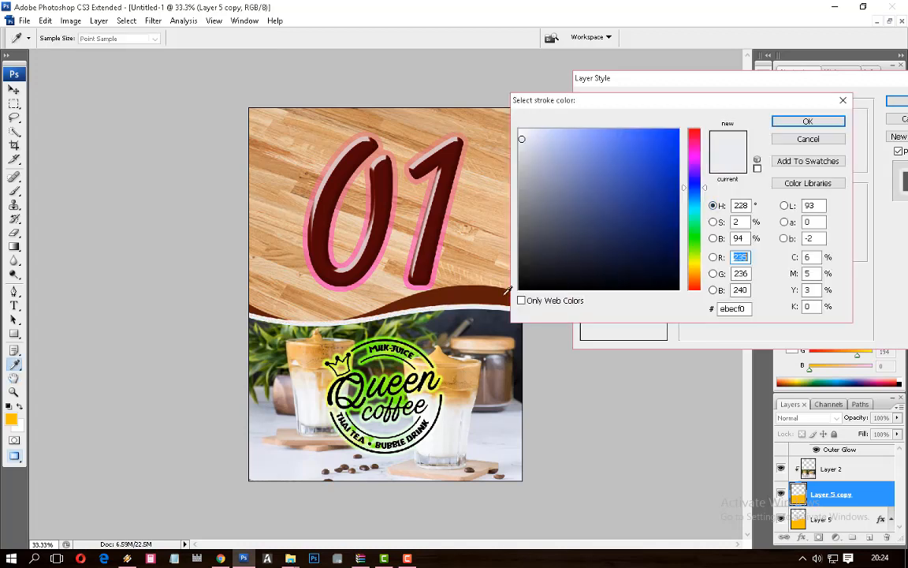
pyautogui.click(456, 262)
pyautogui.moveTo(619, 174); pyautogui.dragTo(591, 197)
pyautogui.click(432, 278)
pyautogui.click(438, 260)
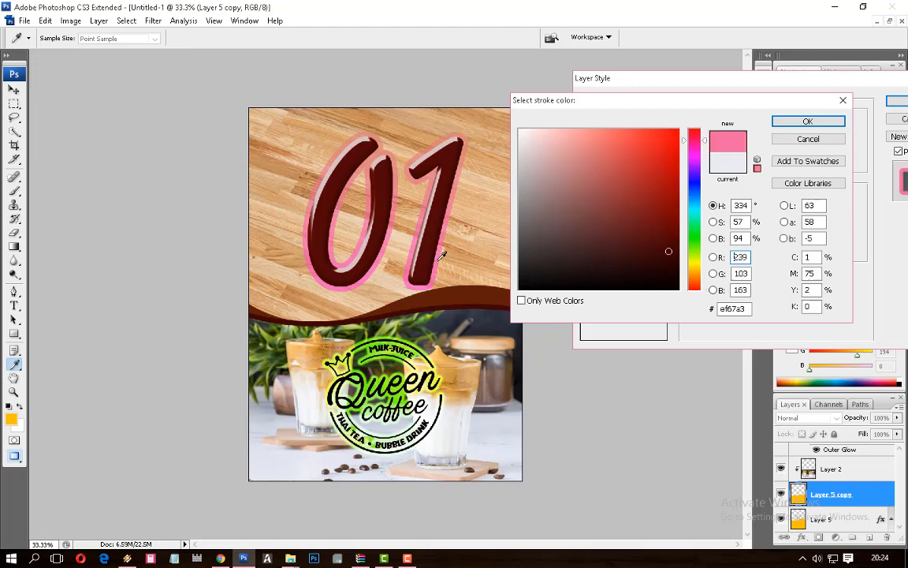
pyautogui.click(426, 149)
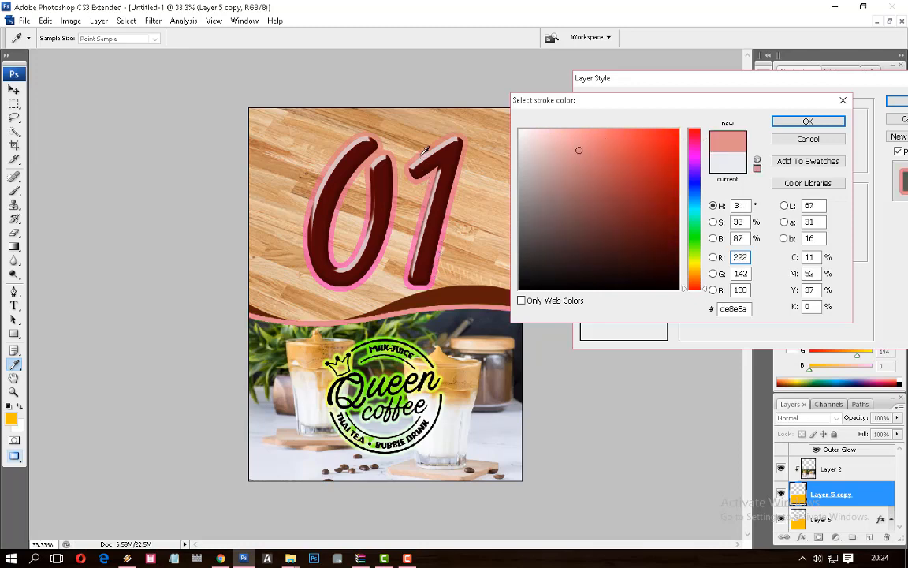
pyautogui.press('Return')
pyautogui.press('Return')
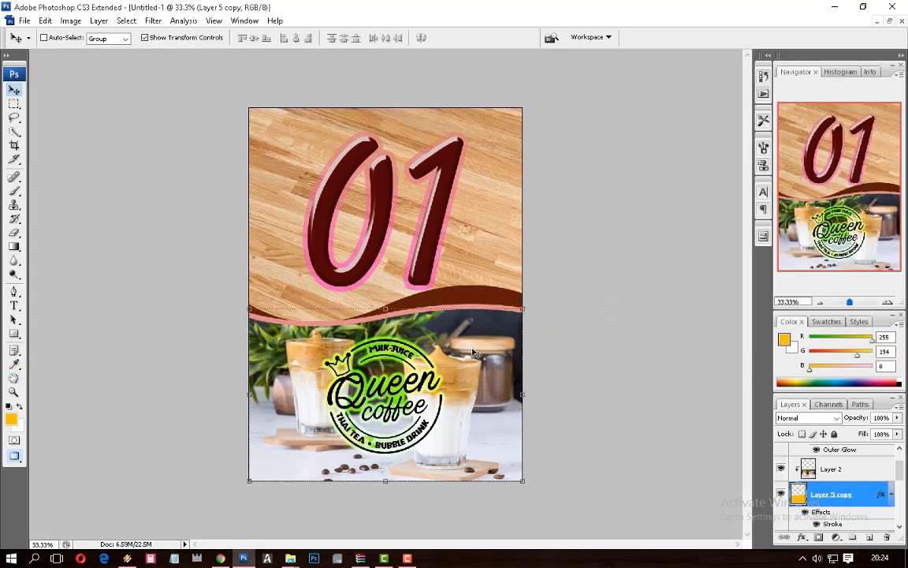
# Step: Scale Layer 5 vertically to about 68% and reposition it as a thinner brown band above the pink wave edge
pyautogui.scroll(-1, 832, 506)
pyautogui.click(827, 495)
pyautogui.moveTo(382, 285); pyautogui.dragTo(383, 345)
pyautogui.moveTo(431, 404); pyautogui.dragTo(431, 351)
pyautogui.press('Down')
pyautogui.press('Down')
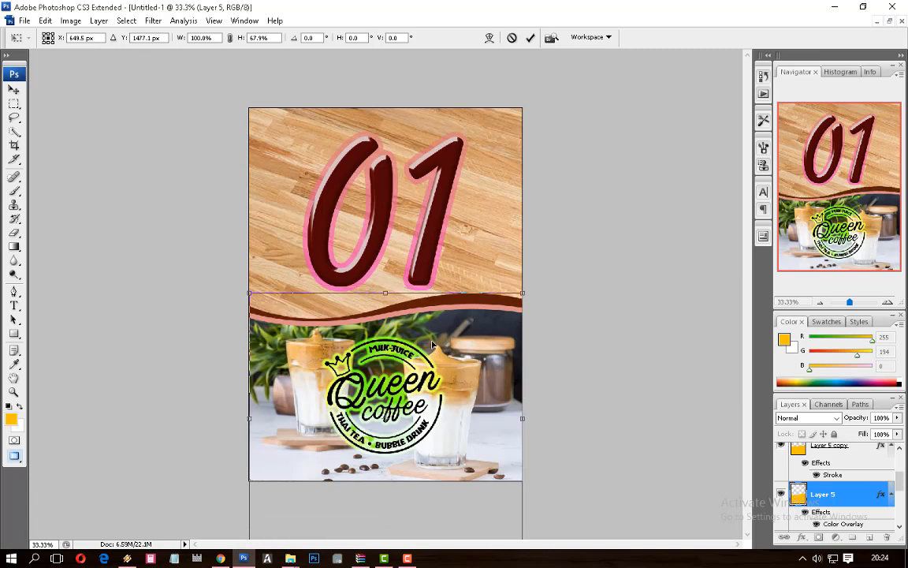
pyautogui.press('Return')
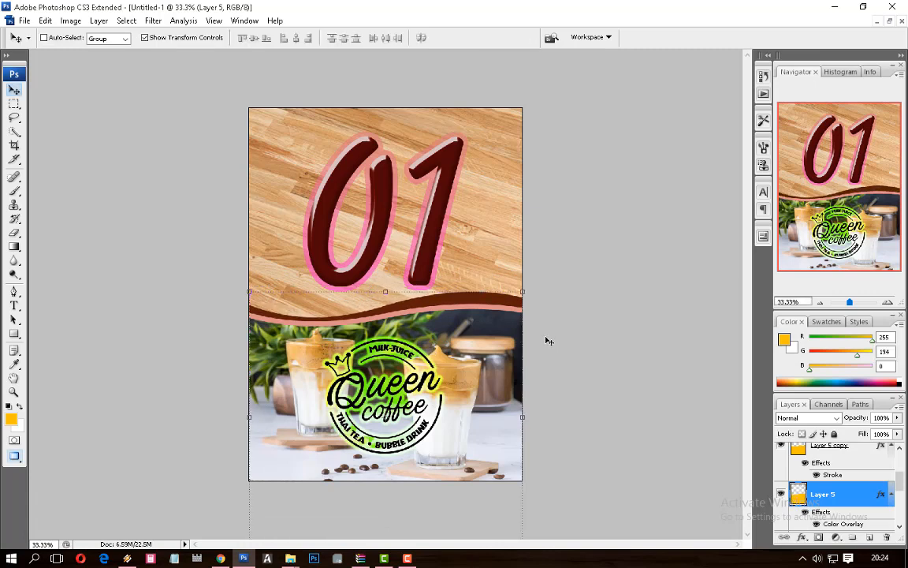
# Step: Select the 01 text layer and duplicate it as 01 copy within the same document
pyautogui.press('m')
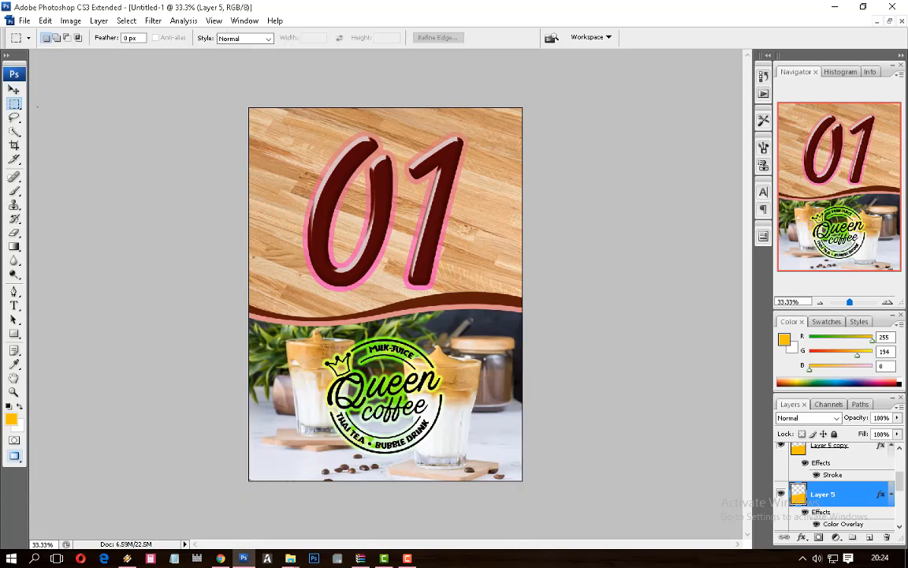
pyautogui.click(14, 90)
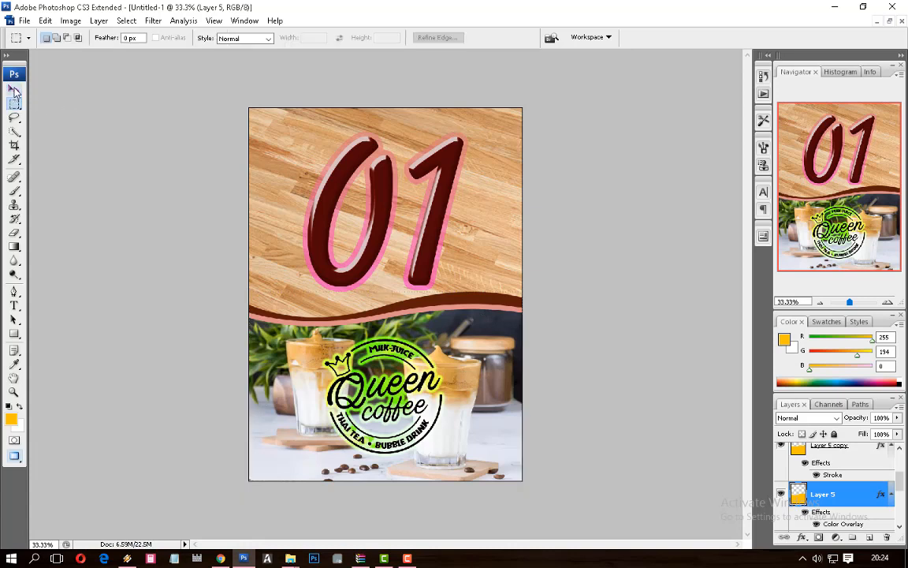
pyautogui.rightClick(394, 191)
pyautogui.click(404, 177)
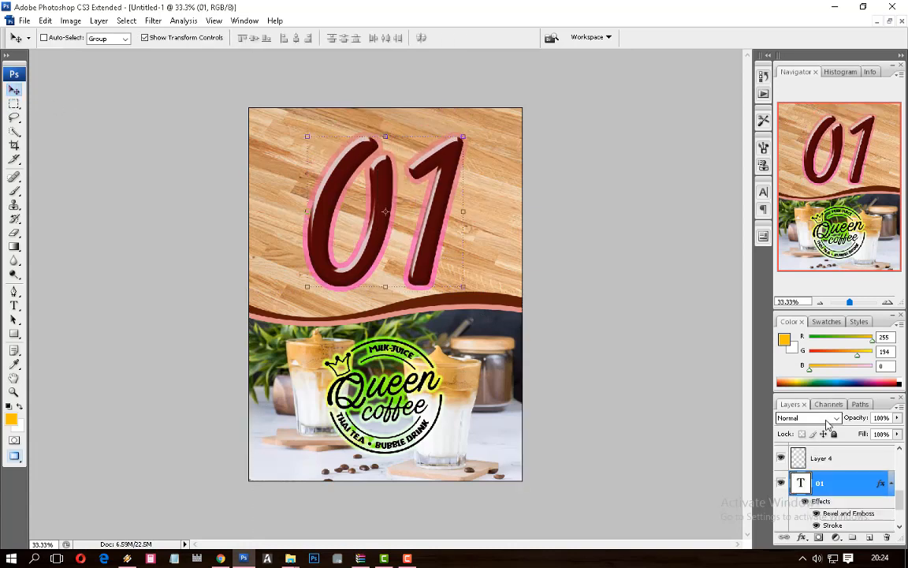
pyautogui.rightClick(836, 480)
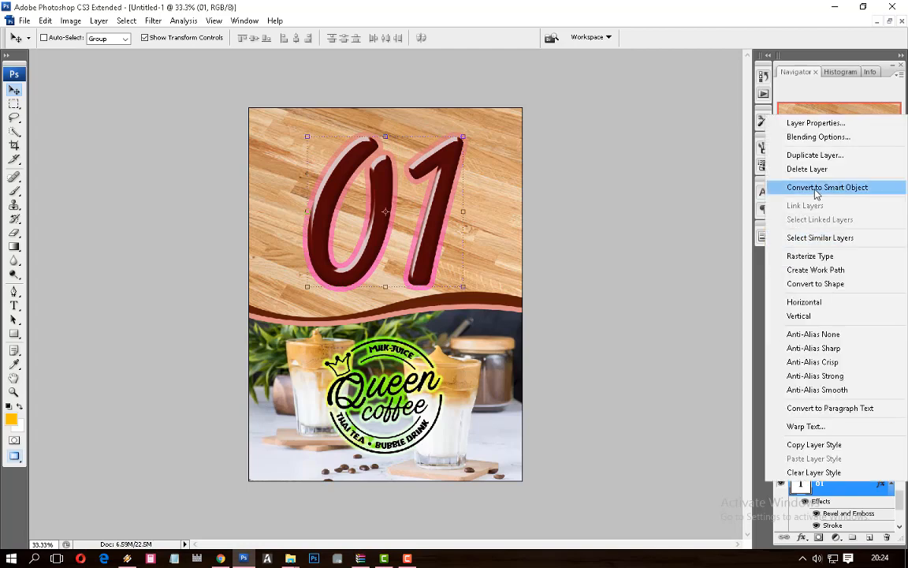
pyautogui.click(653, 222)
pyautogui.rightClick(832, 488)
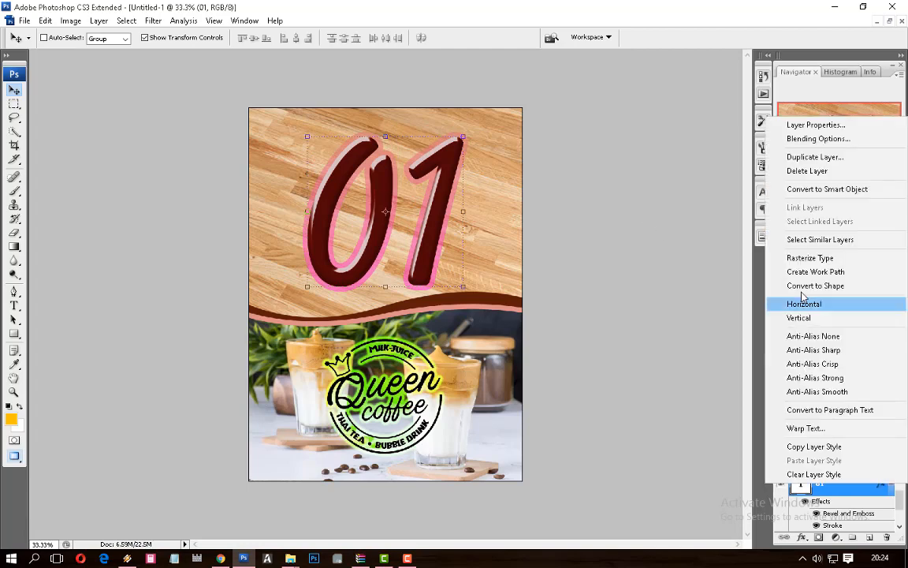
pyautogui.click(828, 154)
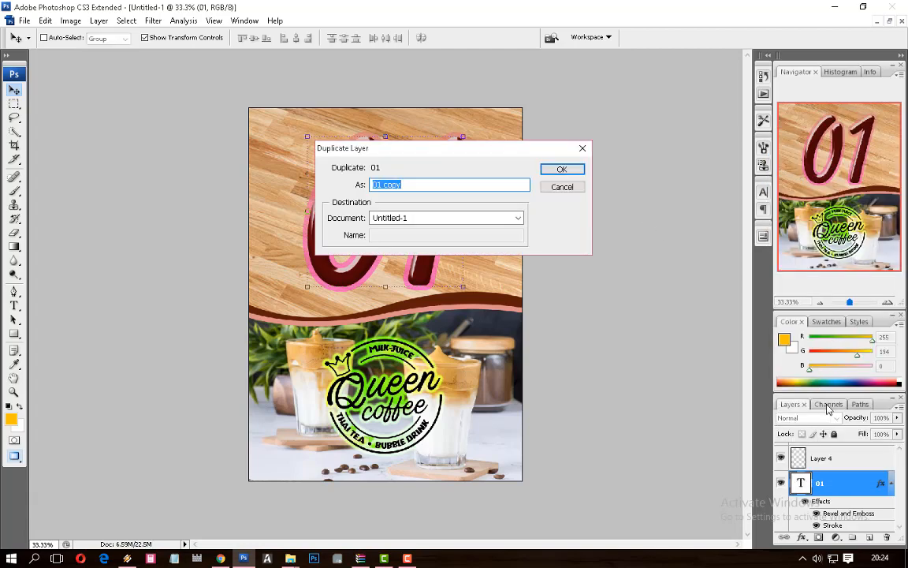
pyautogui.press('Return')
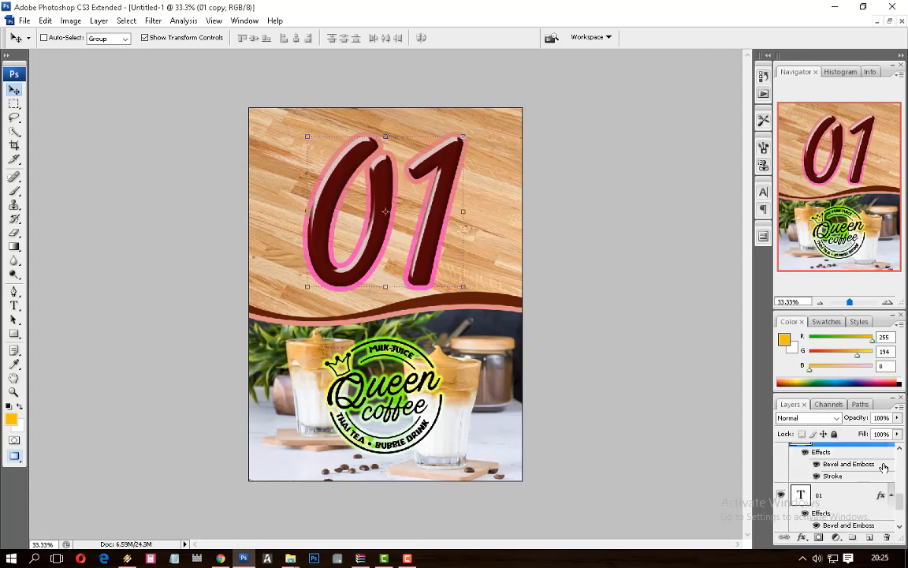
# Step: Hide the original 01 text layer and convert 01 copy to a Smart Object
pyautogui.scroll(2, 884, 469)
pyautogui.click(893, 484)
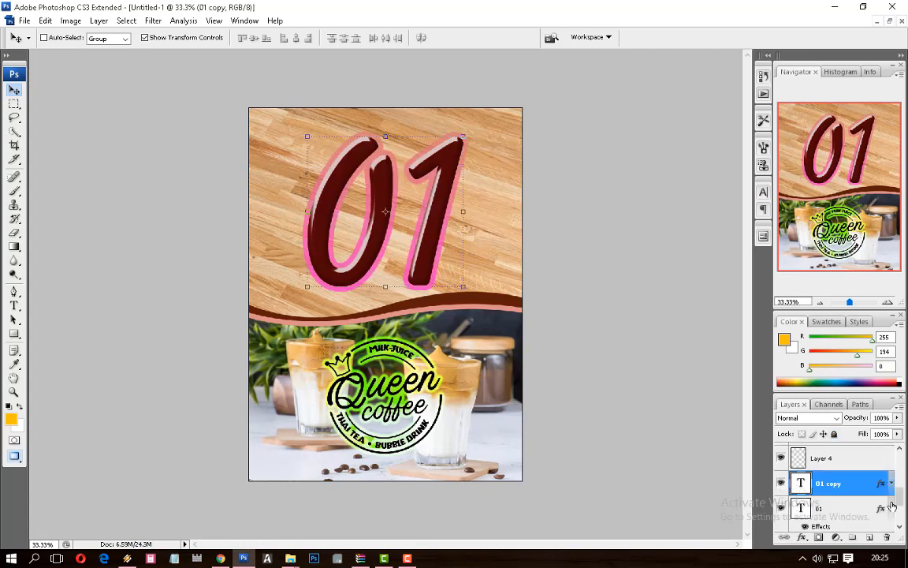
pyautogui.click(891, 507)
pyautogui.rightClick(839, 490)
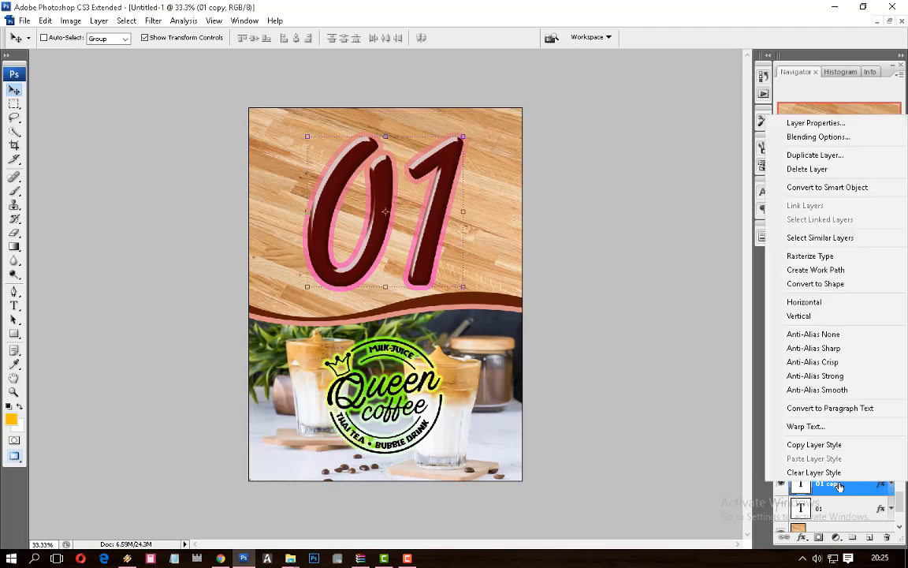
pyautogui.click(838, 184)
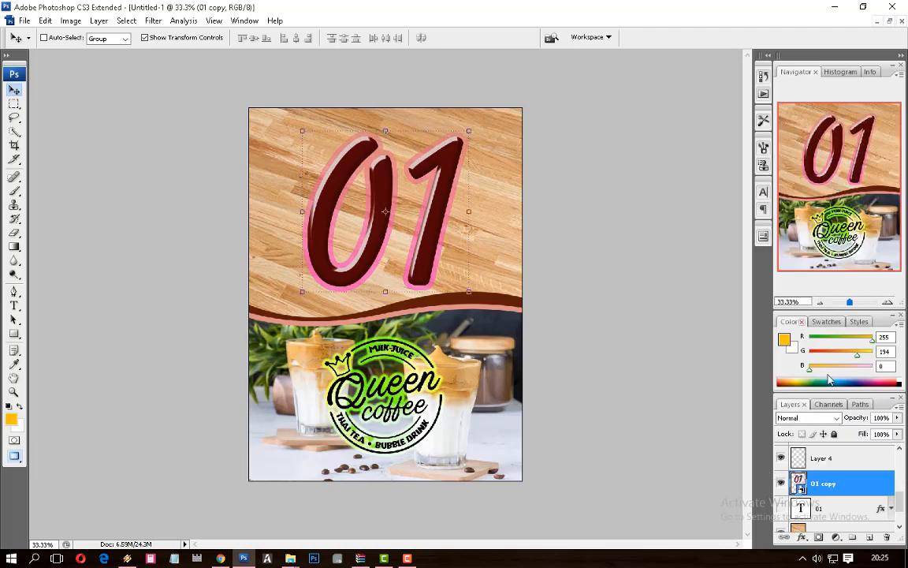
# Step: Try various blend modes on 01 copy, including Linear Burn, Linear Dodge, Luminosity, Pin Light and Overlay, and return it to Normal
pyautogui.click(812, 417)
pyautogui.click(801, 116)
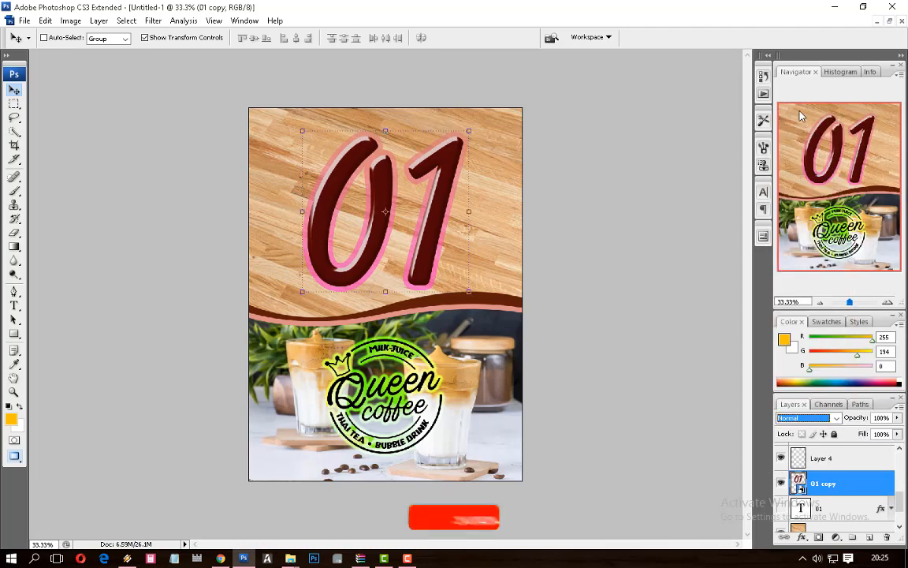
pyautogui.press('Down')
pyautogui.press('Down')
pyautogui.press('Down')
pyautogui.press('Down')
pyautogui.press('Down')
pyautogui.press('Down')
pyautogui.press('Down')
pyautogui.press('Down')
pyautogui.press('Down')
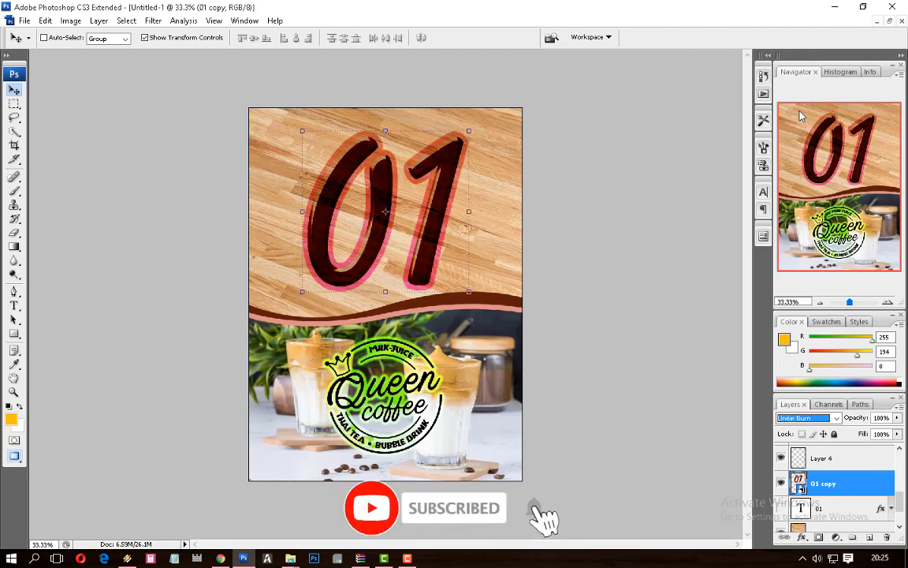
pyautogui.press('Down')
pyautogui.press('Down')
pyautogui.press('Down')
pyautogui.press('Down')
pyautogui.press('Down')
pyautogui.press('Down')
pyautogui.press('Down')
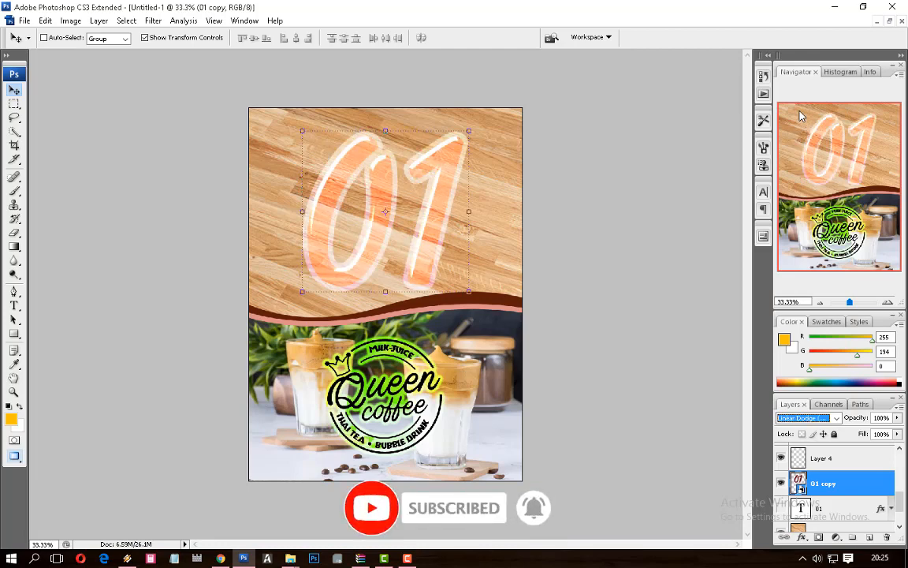
pyautogui.press('Down')
pyautogui.press('Down')
pyautogui.press('Down')
pyautogui.press('Down')
pyautogui.press('Down')
pyautogui.press('Down')
pyautogui.press('Down')
pyautogui.press('Down')
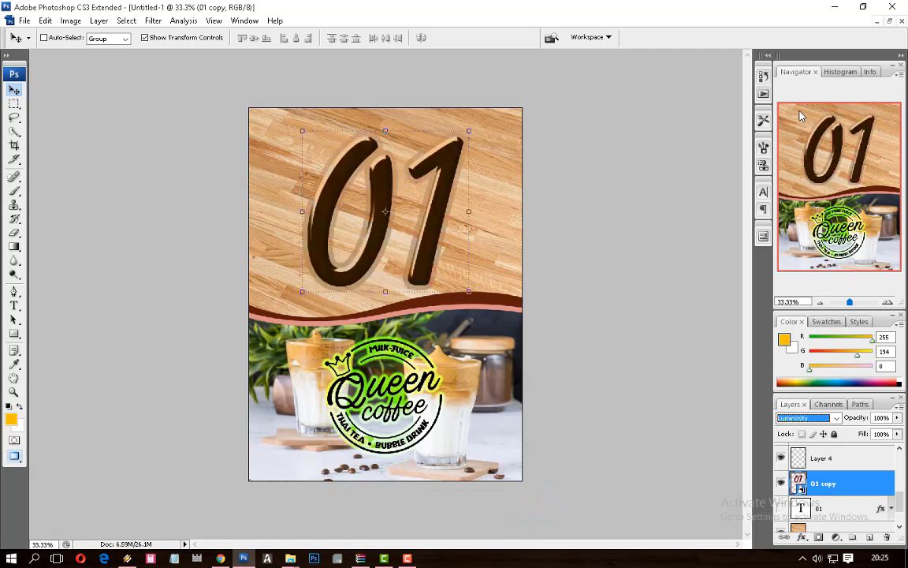
pyautogui.press('Up')
pyautogui.press('Up')
pyautogui.press('Up')
pyautogui.press('Up')
pyautogui.press('Up')
pyautogui.press('Up')
pyautogui.press('Up')
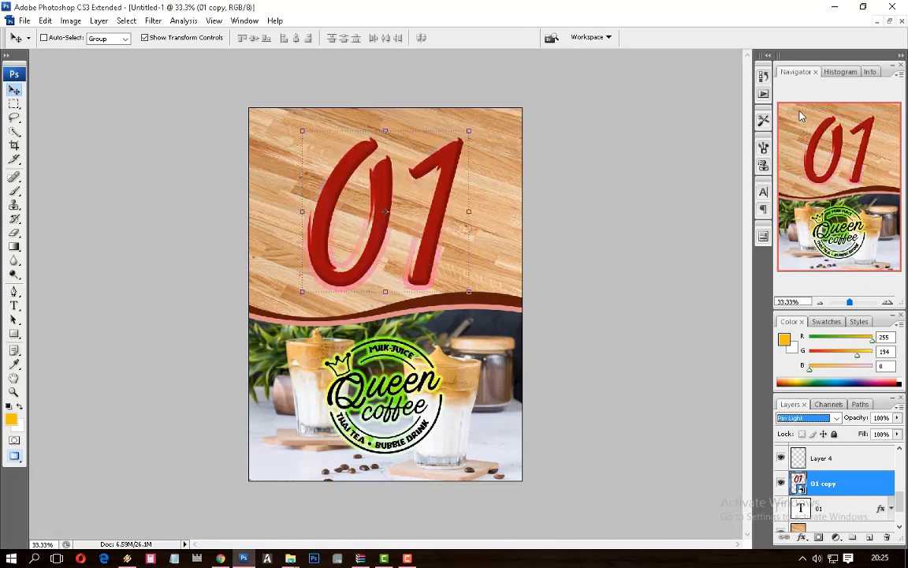
pyautogui.press('Up')
pyautogui.press('Up')
pyautogui.press('Up')
pyautogui.press('Up')
pyautogui.press('Up')
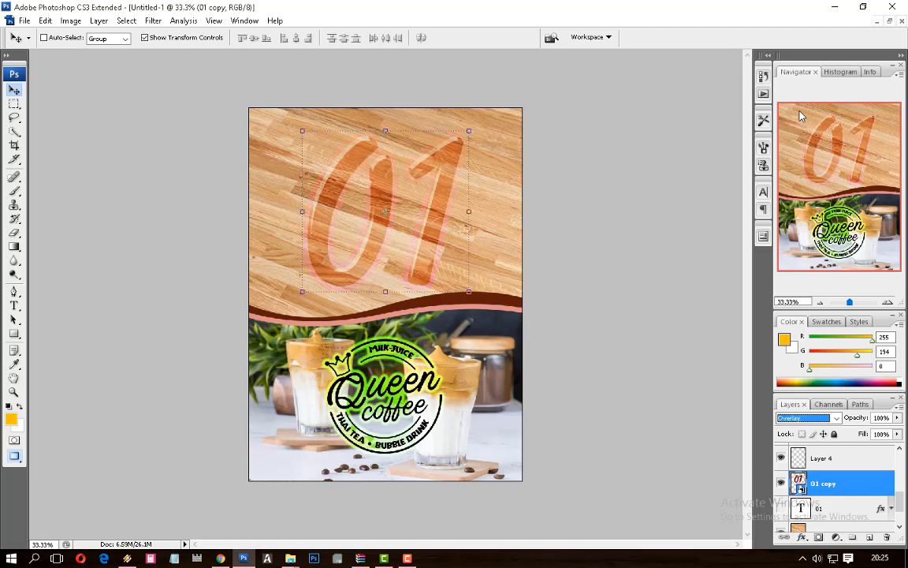
pyautogui.press('Up')
pyautogui.press('Up')
pyautogui.press('Up')
pyautogui.press('Up')
pyautogui.press('Up')
pyautogui.press('Up')
pyautogui.press('Up')
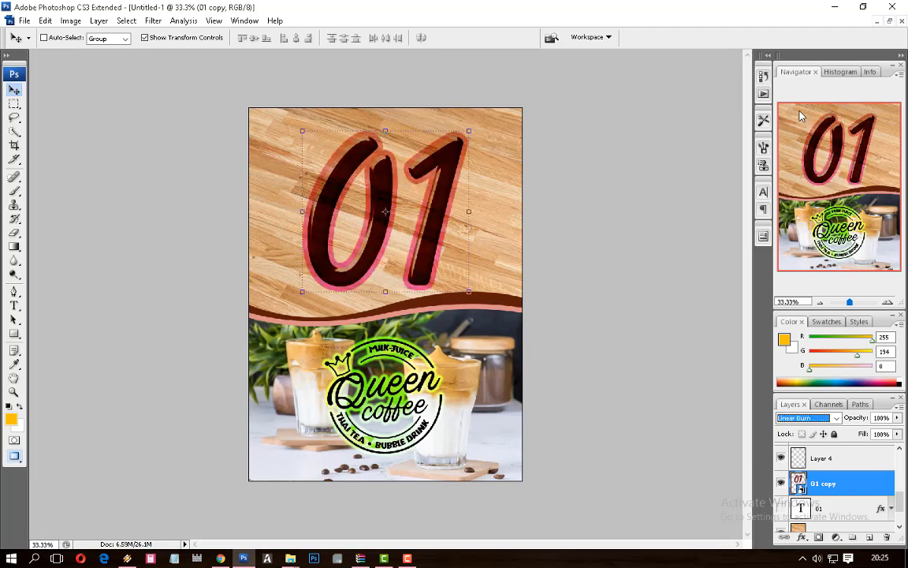
pyautogui.press('Up')
pyautogui.press('Up')
pyautogui.press('Down')
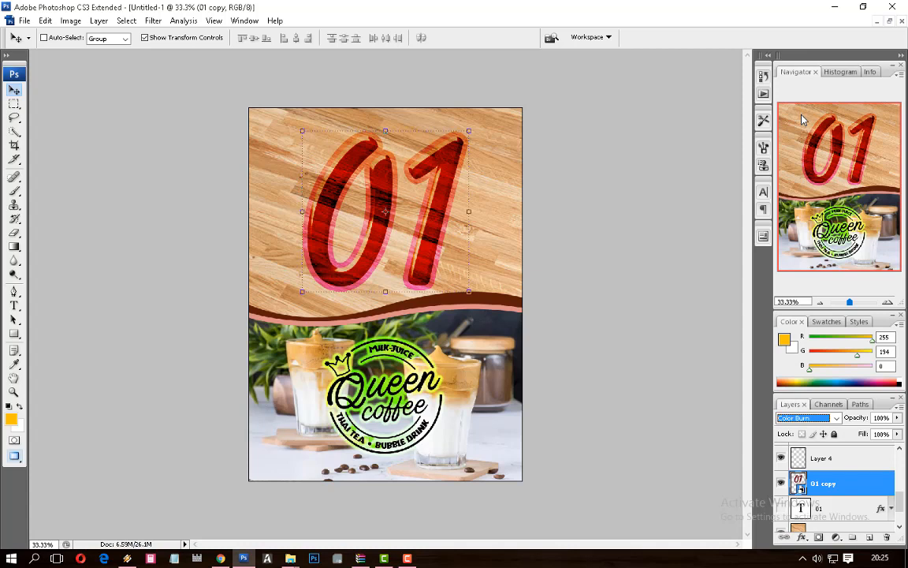
pyautogui.press('Up')
pyautogui.press('Up')
pyautogui.press('Up')
pyautogui.press('Up')
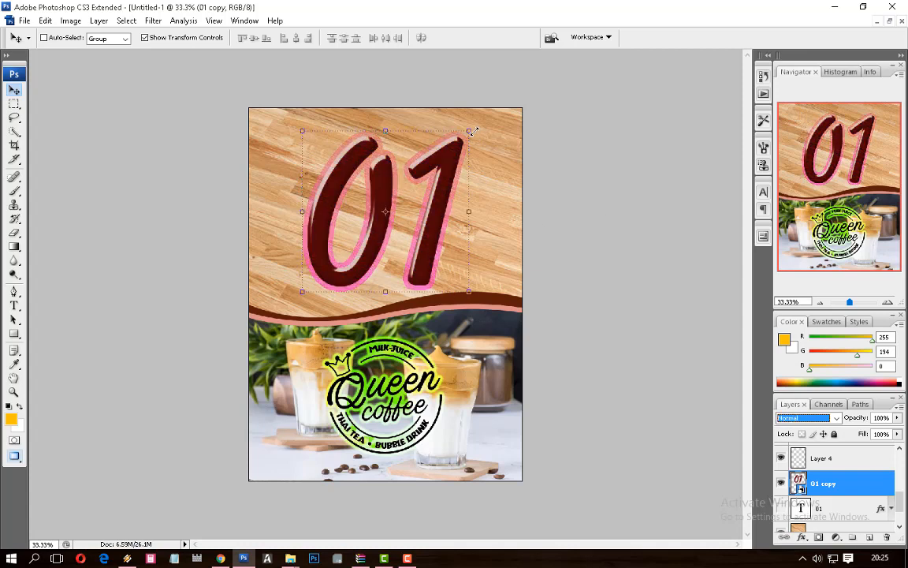
# Step: Enlarge 01 copy proportionally about its centre to about 110%
pyautogui.moveTo(473, 131); pyautogui.dragTo(478, 122)
pyautogui.press('Return')
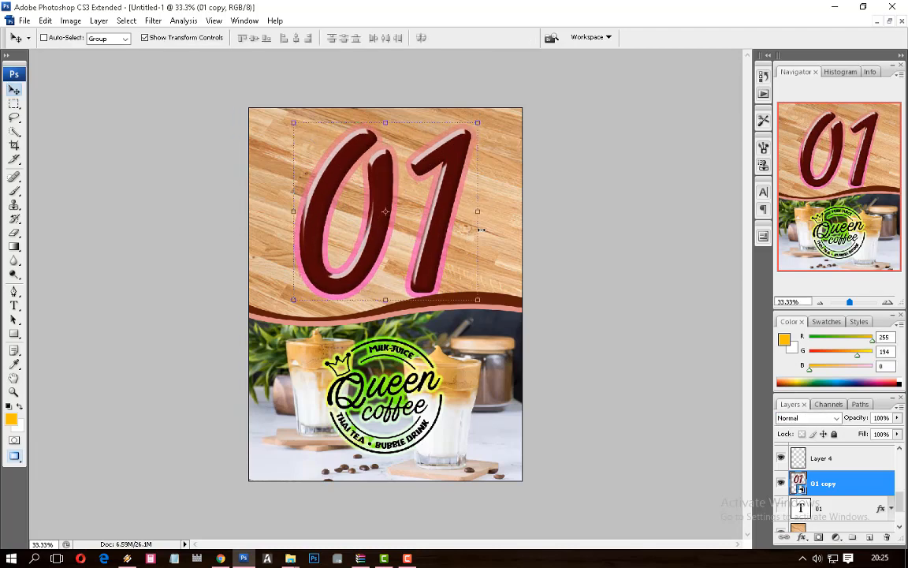
# Step: Try raising the Layer 2 photo and both wave layers together towards the numerals, and undo the move
pyautogui.rightClick(410, 377)
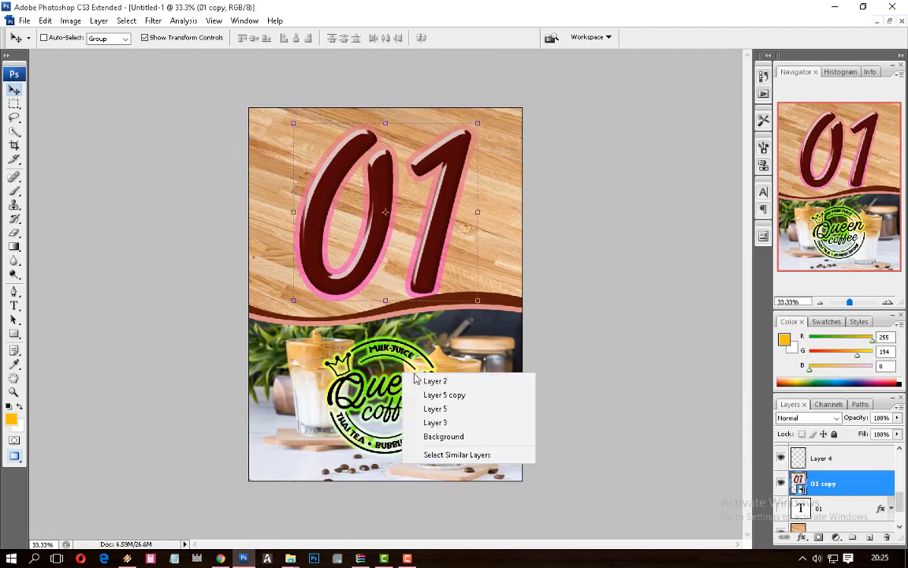
pyautogui.click(429, 380)
pyautogui.scroll(-2, 850, 495)
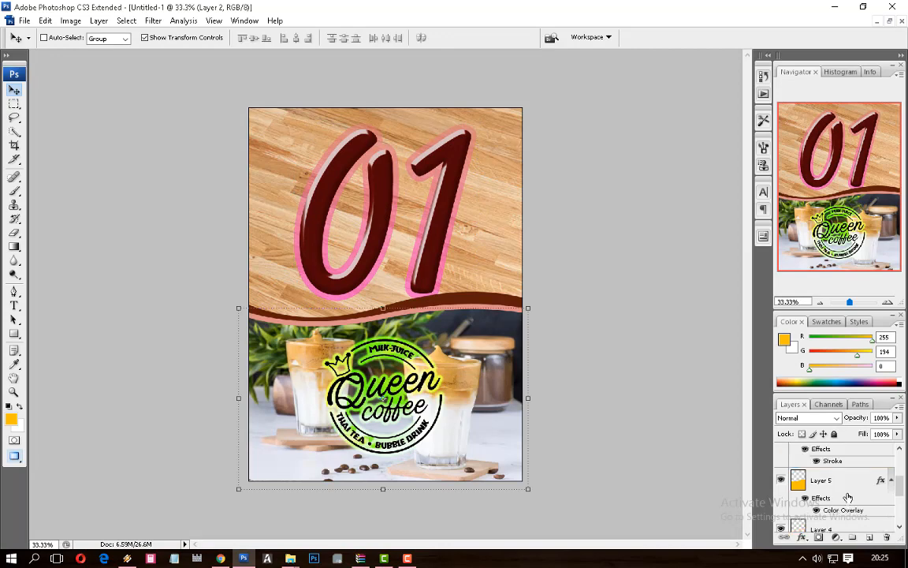
pyautogui.keyDown('shift'); pyautogui.click(840, 487); pyautogui.keyUp('shift')
pyautogui.moveTo(485, 399); pyautogui.dragTo(470, 334)
pyautogui.hotkey('ctrl', 'z')
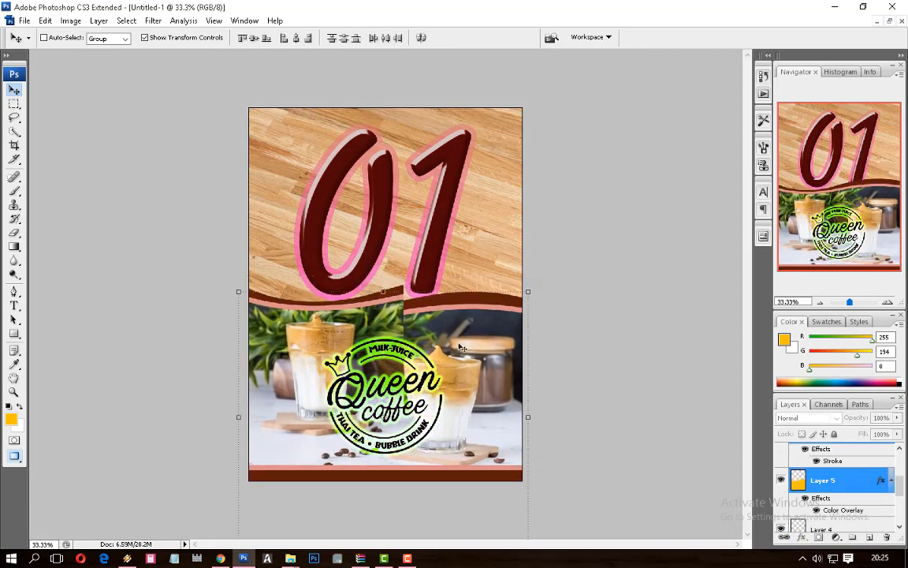
pyautogui.hotkey('shift', 'Up')
pyautogui.hotkey('shift', 'Down')
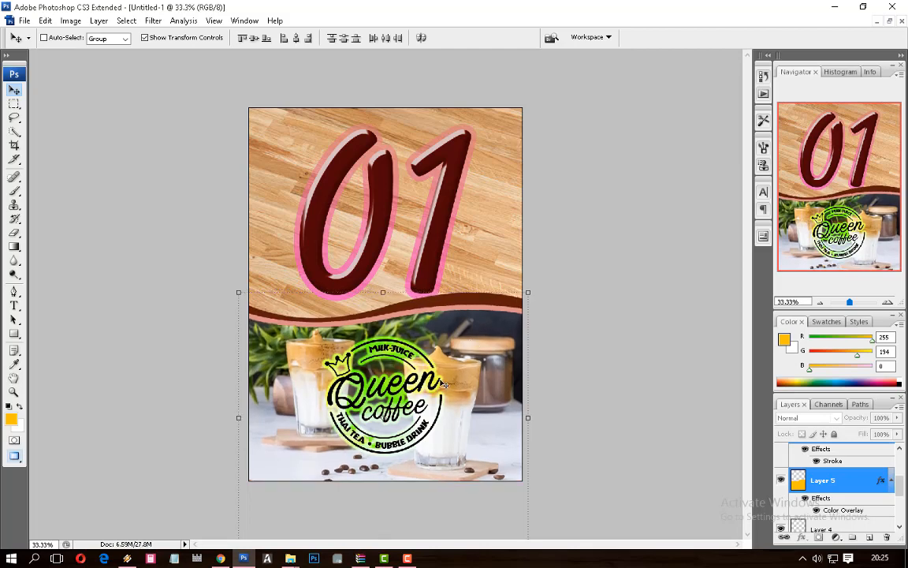
# Step: Nudge the Queen Coffee logo slightly downward and scale 01 copy down a little about its centre
pyautogui.rightClick(403, 356)
pyautogui.click(430, 359)
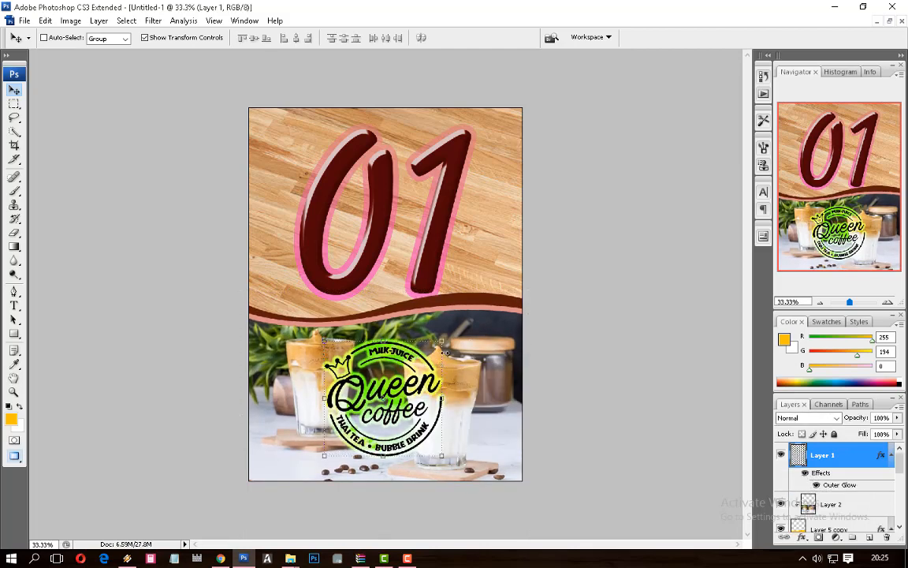
pyautogui.rightClick(432, 252)
pyautogui.click(446, 258)
pyautogui.hotkey('ctrl', 't')
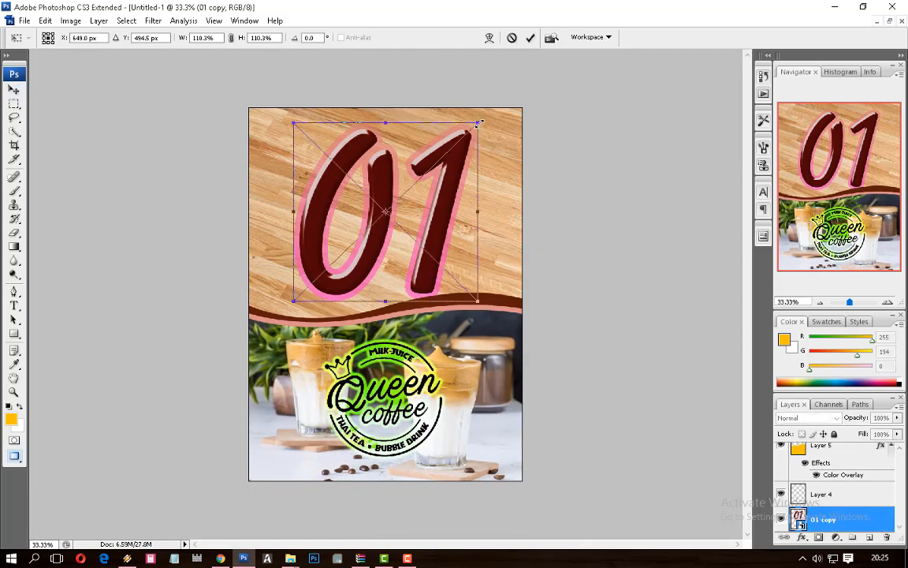
pyautogui.moveTo(478, 127); pyautogui.dragTo(474, 128)
pyautogui.press('Return')
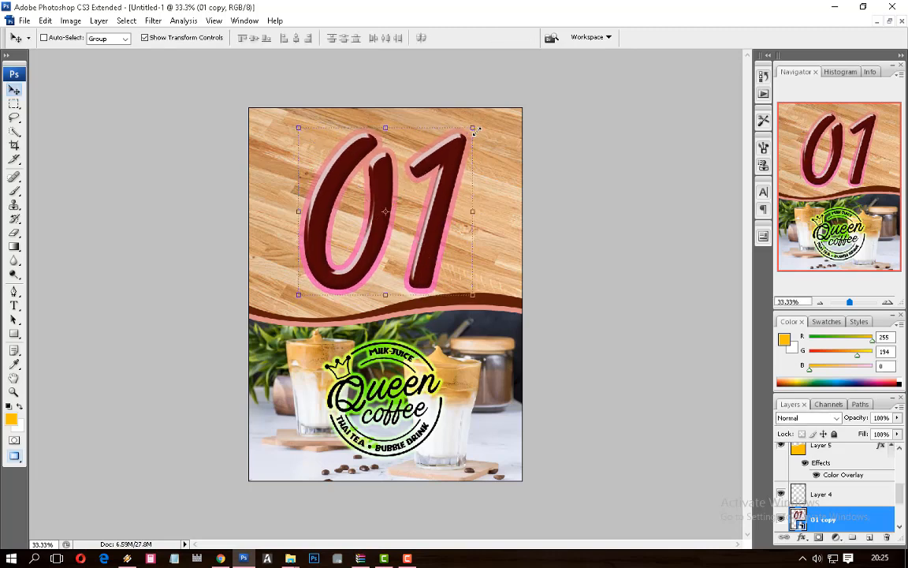
# Step: Save the document as Nomor Meja in Photoshop format in the Data Order folder
pyautogui.hotkey('ctrl', 's')
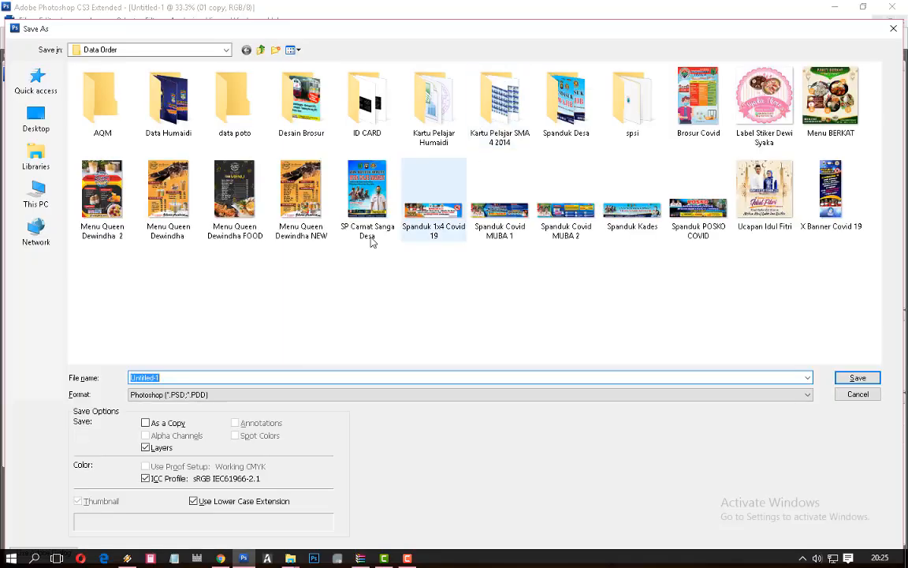
pyautogui.write('Nomor Meja')
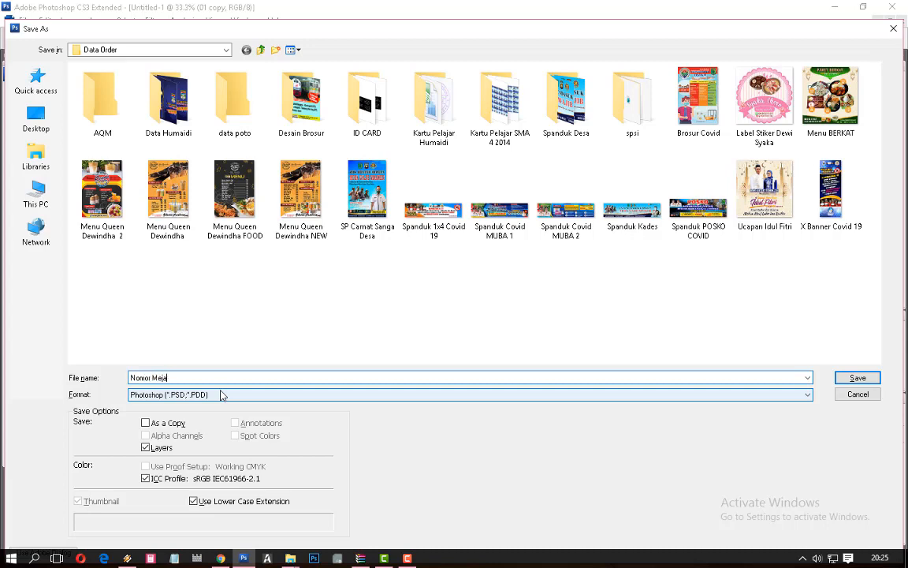
pyautogui.press('Return')
pyautogui.press('Return')
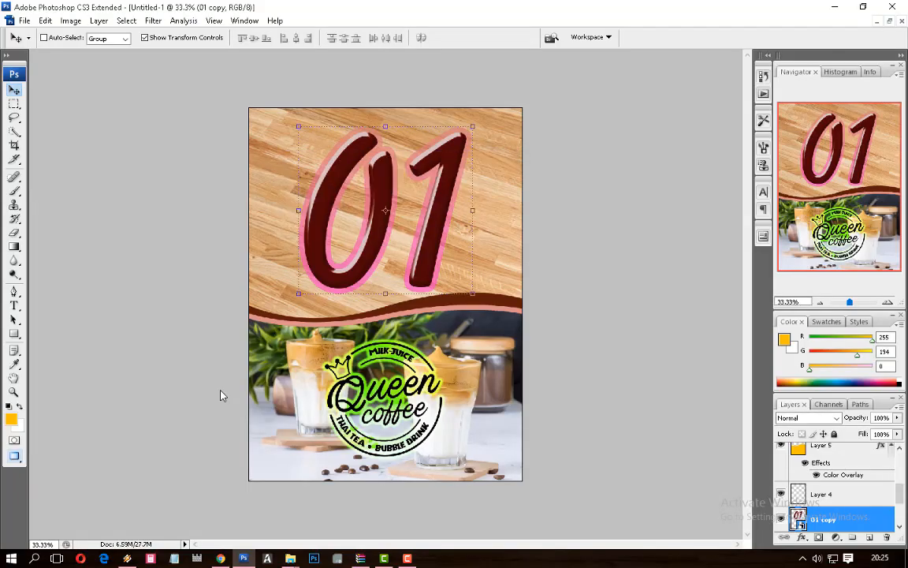
# Step: Deepen the Layer 3 wood background with Levels inputs of 54, 0.40 and 230, and reduce the layer's opacity to 82%
pyautogui.rightClick(497, 238)
pyautogui.click(518, 246)
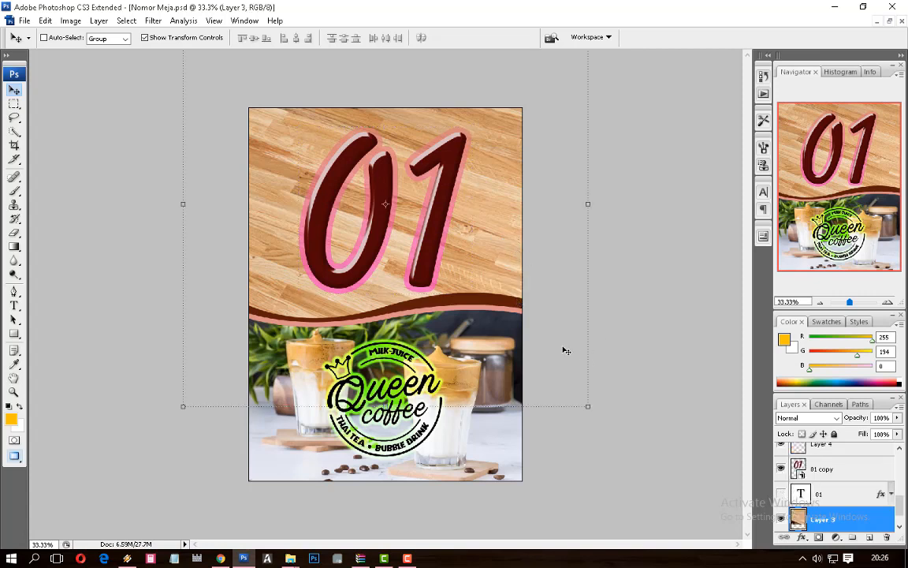
pyautogui.hotkey('ctrl', 'l')
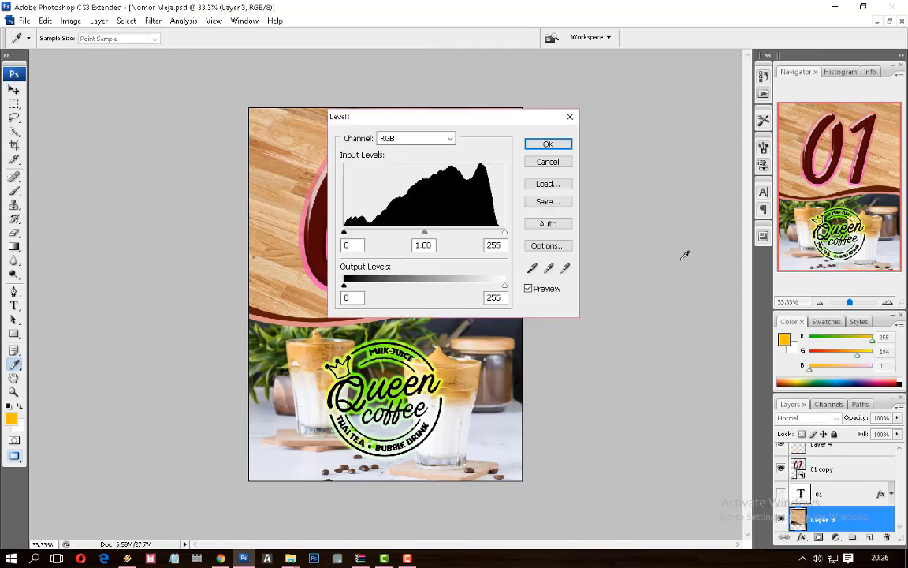
pyautogui.moveTo(467, 117); pyautogui.dragTo(602, 101)
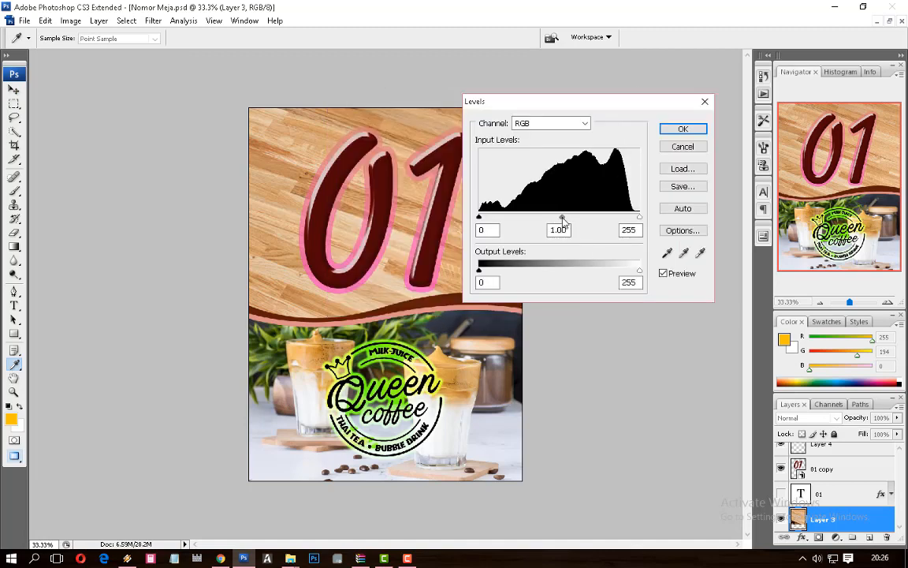
pyautogui.moveTo(562, 218); pyautogui.dragTo(600, 235)
pyautogui.moveTo(481, 218); pyautogui.dragTo(512, 218)
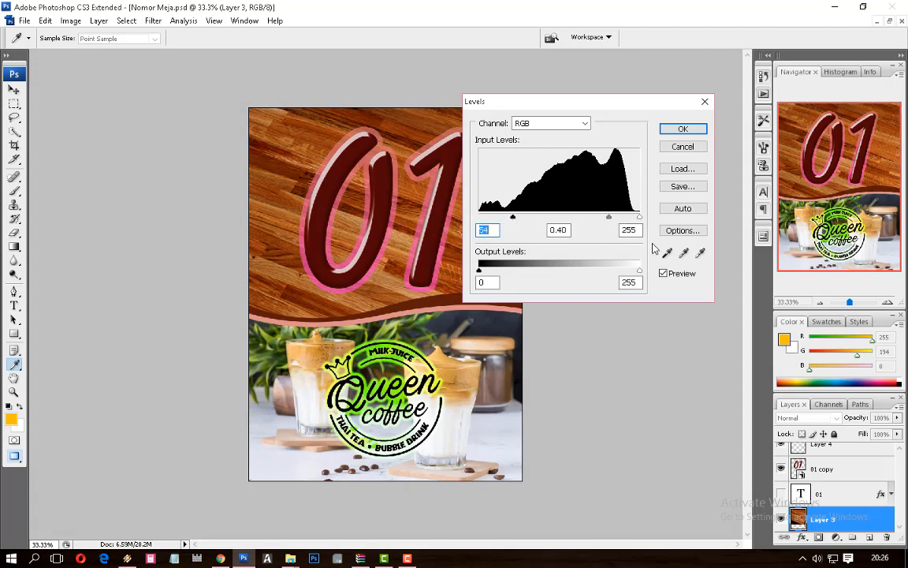
pyautogui.moveTo(640, 223); pyautogui.dragTo(626, 244)
pyautogui.press('Return')
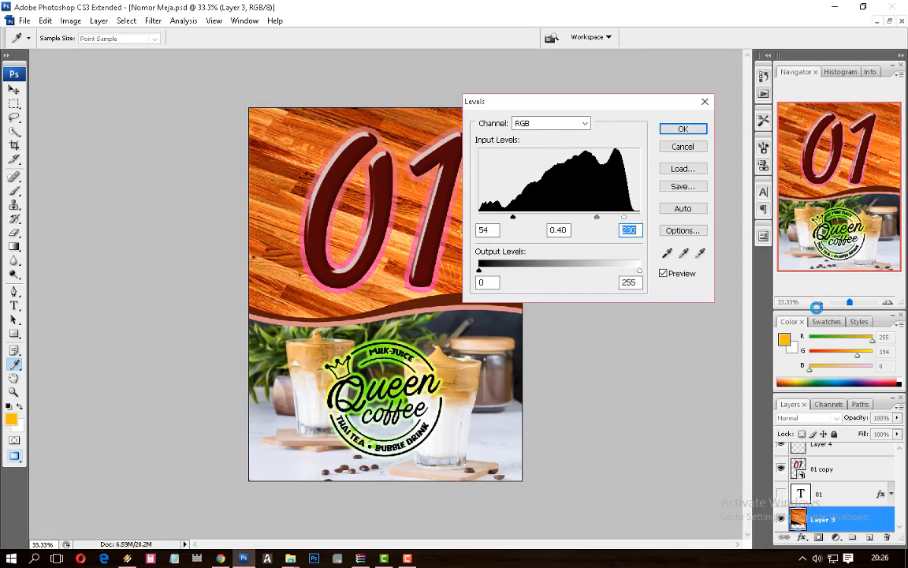
pyautogui.click(897, 417)
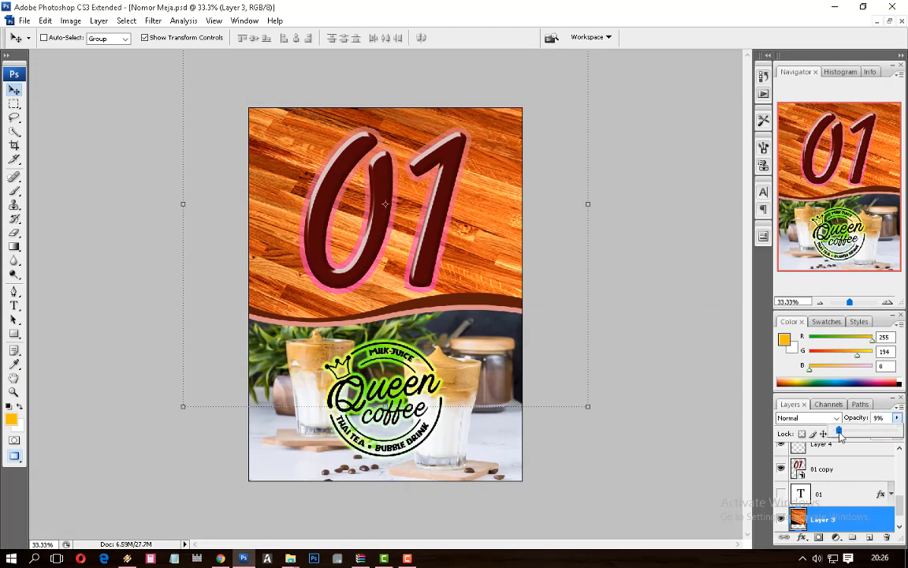
pyautogui.moveTo(898, 433)
pyautogui.mouseDown()
pyautogui.moveTo(833, 433)
pyautogui.moveTo(893, 433)
pyautogui.moveTo(884, 433)
pyautogui.mouseUp()
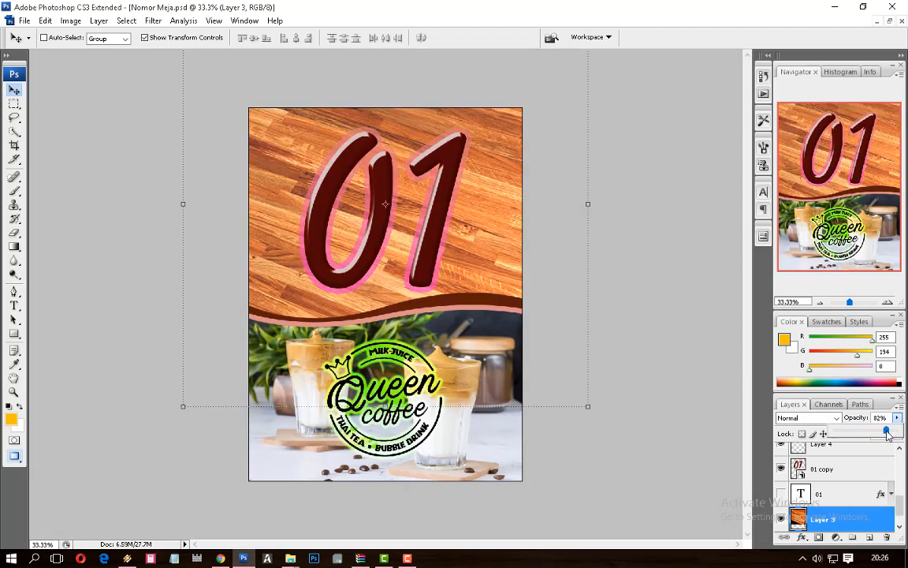
# Step: Add an Outer Glow in white (ffffff) to the 01 copy layer
pyautogui.rightClick(457, 162)
pyautogui.click(477, 171)
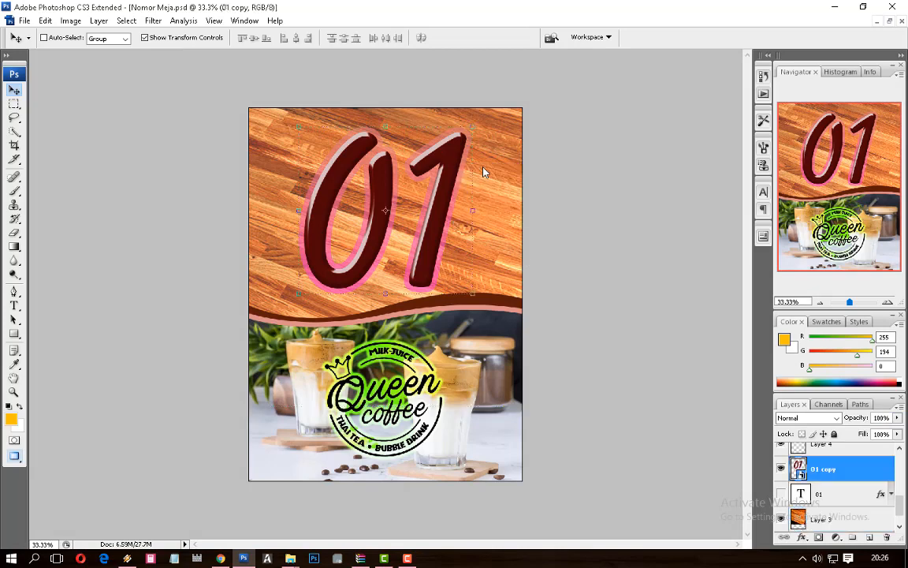
pyautogui.click(802, 537)
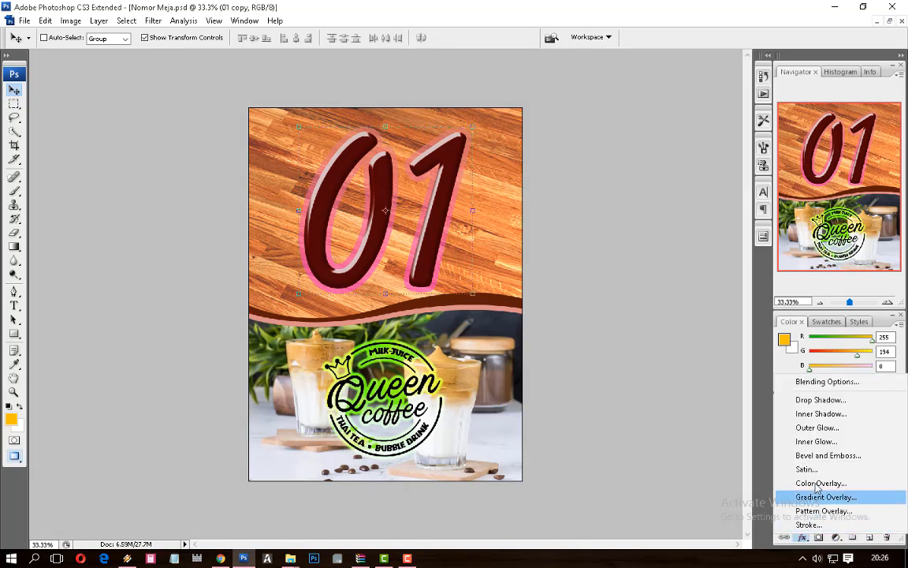
pyautogui.click(820, 427)
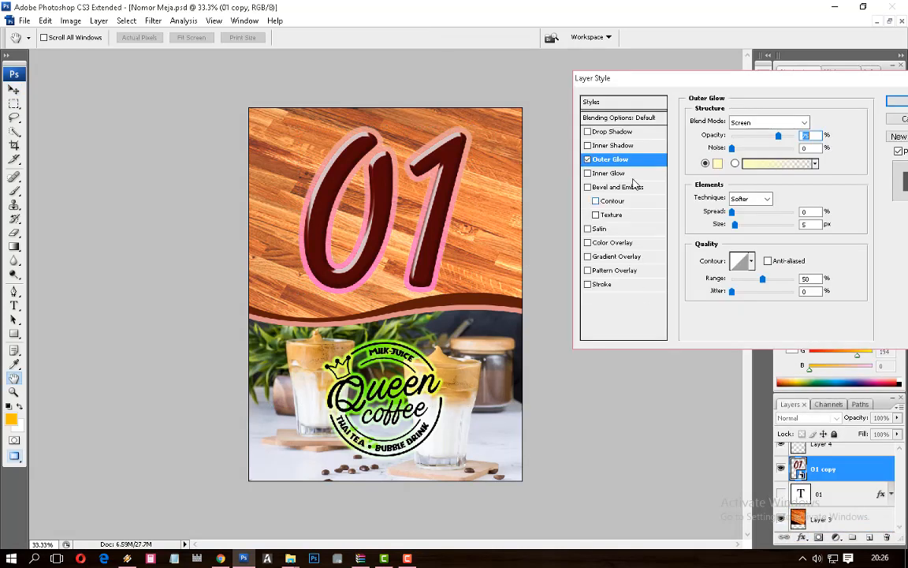
pyautogui.click(715, 163)
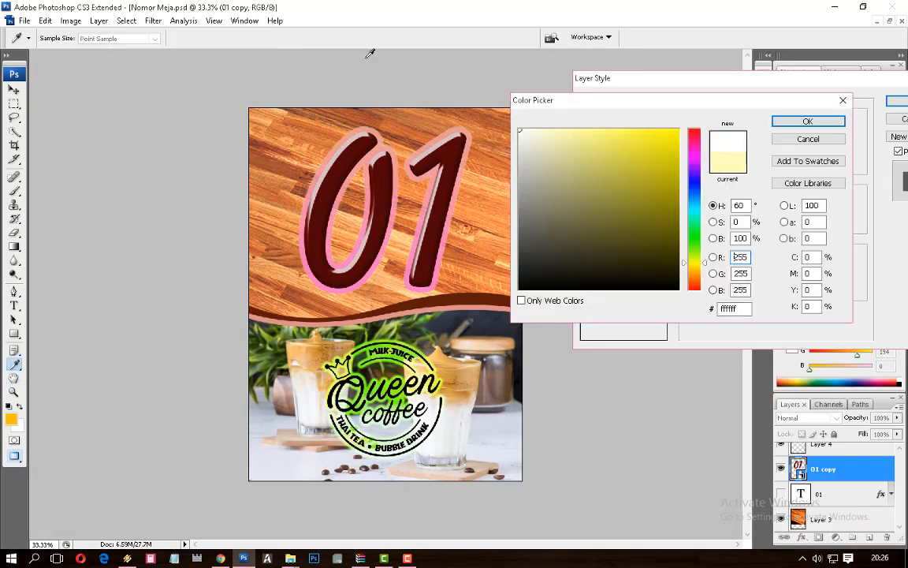
pyautogui.press('Return')
# Step: Raise the numerals' outer glow opacity to 100%, increase its spread and size, and apply it
pyautogui.moveTo(731, 148); pyautogui.dragTo(687, 150)
pyautogui.moveTo(733, 212); pyautogui.dragTo(741, 231)
pyautogui.moveTo(778, 135); pyautogui.dragTo(838, 139)
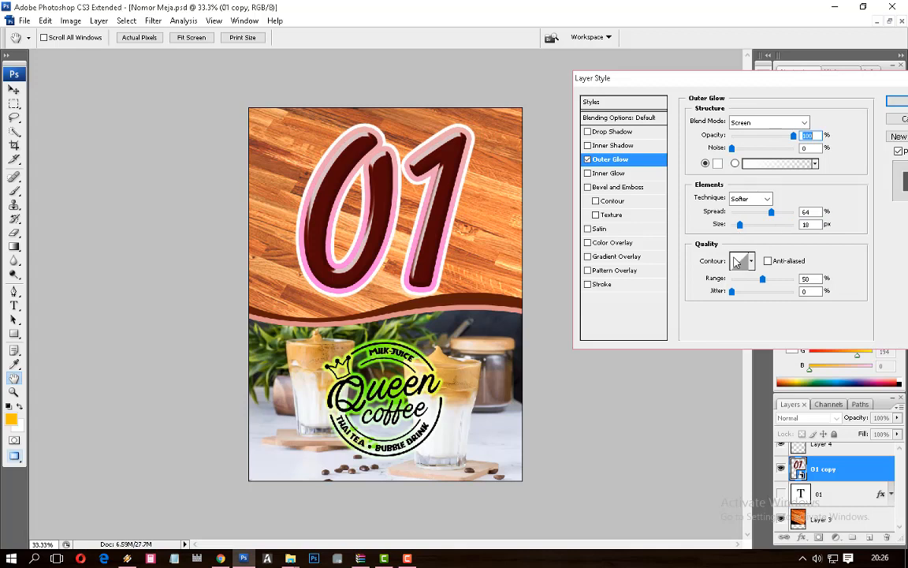
pyautogui.moveTo(741, 229)
pyautogui.mouseDown()
pyautogui.moveTo(762, 229)
pyautogui.moveTo(742, 228)
pyautogui.moveTo(749, 212)
pyautogui.moveTo(729, 218)
pyautogui.moveTo(750, 217)
pyautogui.mouseUp()
pyautogui.press('Return')
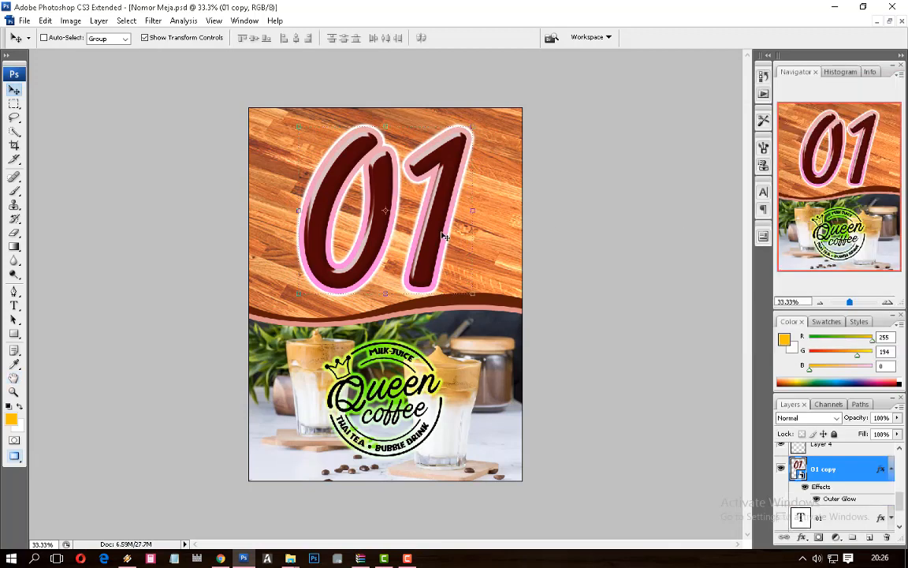
# Step: Replace the Color Overlay on the Layer 5 wave band with a Gradient Overlay
pyautogui.rightClick(484, 304)
pyautogui.click(501, 309)
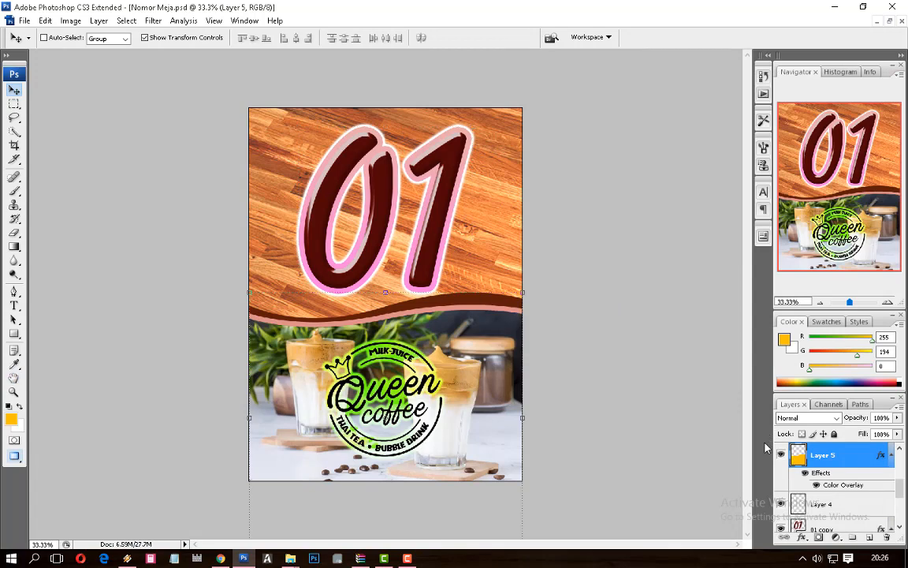
pyautogui.click(803, 537)
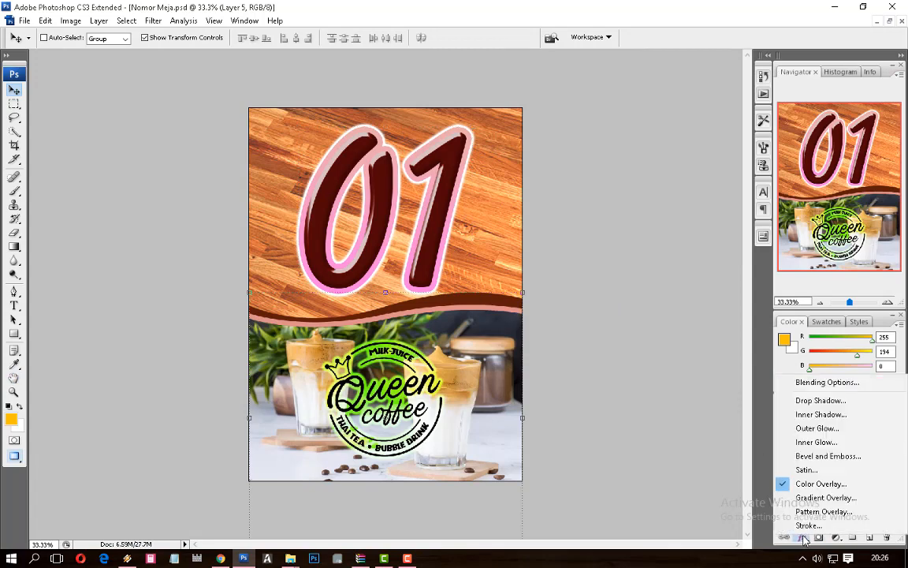
pyautogui.click(820, 496)
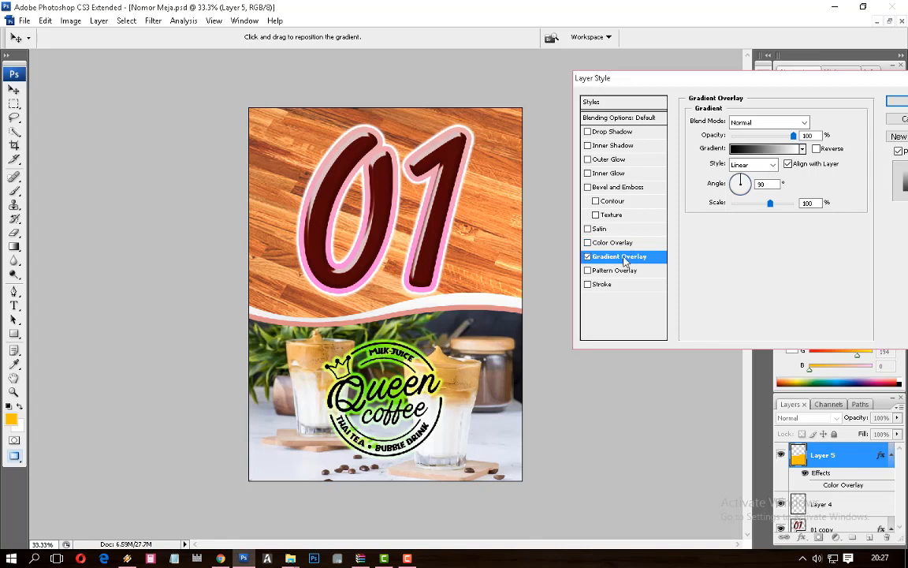
pyautogui.click(763, 149)
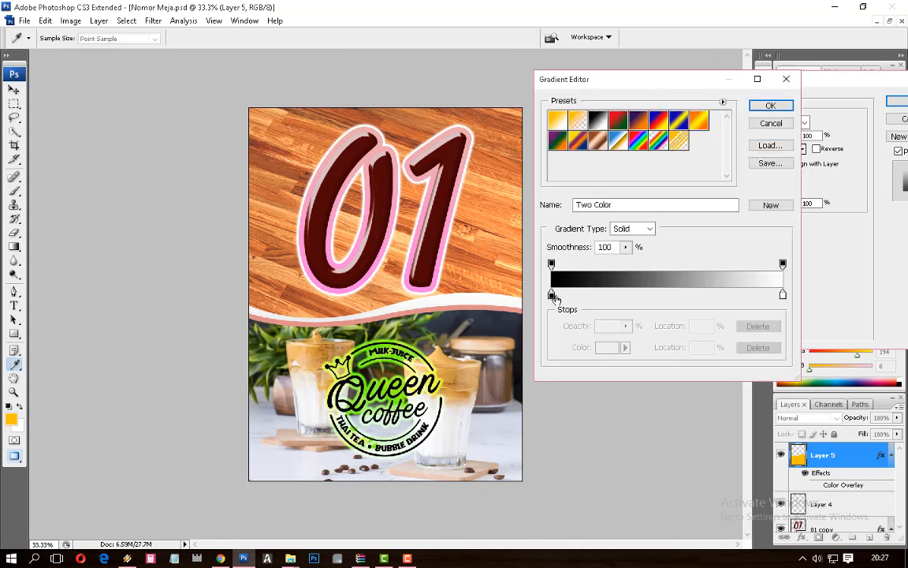
pyautogui.click(553, 297)
pyautogui.moveTo(446, 206); pyautogui.dragTo(473, 170)
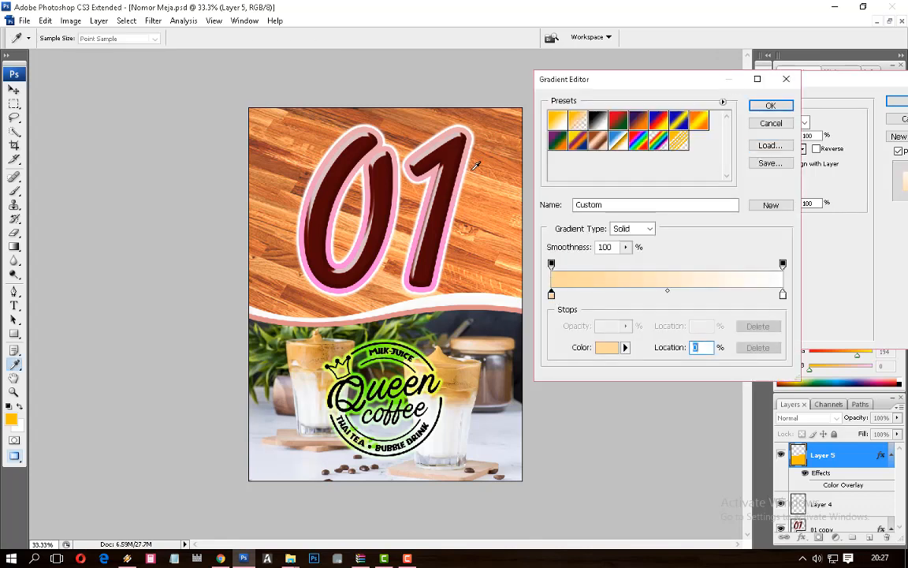
pyautogui.click(772, 123)
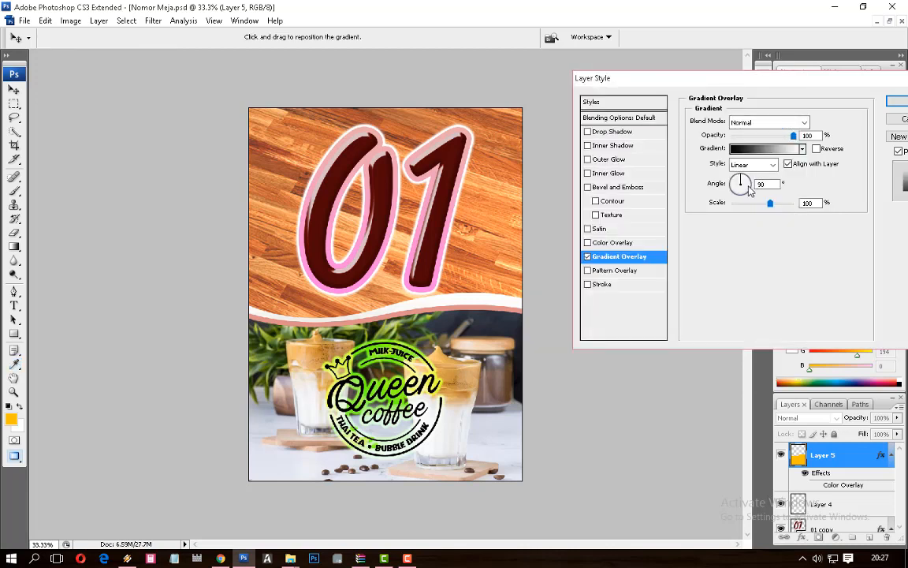
# Step: Angle the Layer 5 gradient to about -20° and set its starting stop to the pink sampled from the 01 outline
pyautogui.moveTo(749, 189)
pyautogui.mouseDown()
pyautogui.moveTo(737, 189)
pyautogui.moveTo(750, 193)
pyautogui.mouseUp()
pyautogui.click(753, 149)
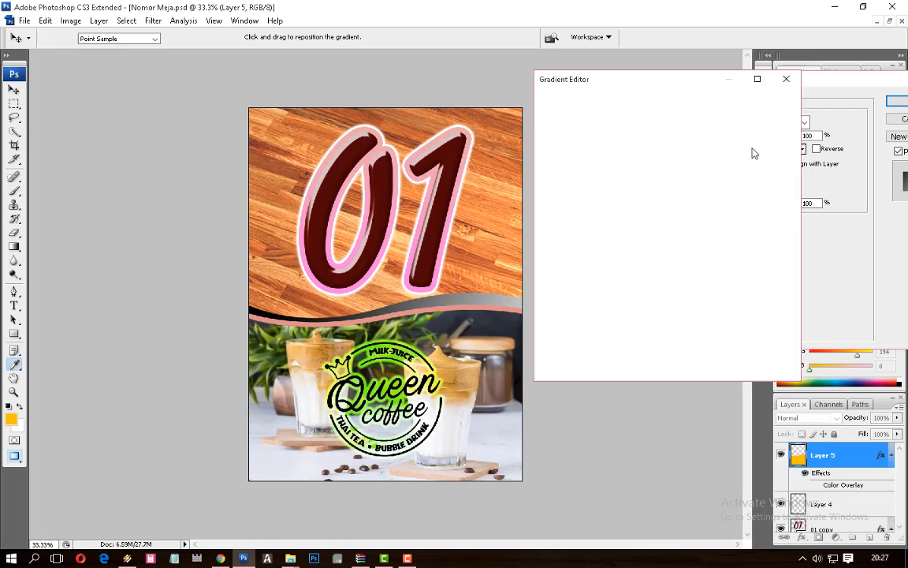
pyautogui.click(551, 296)
pyautogui.click(607, 347)
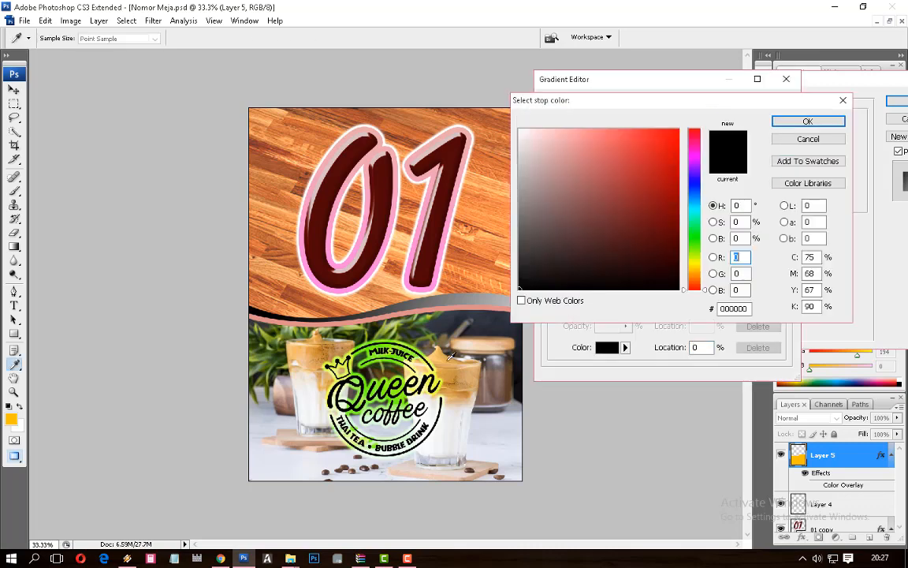
pyautogui.click(399, 362)
pyautogui.click(399, 358)
pyautogui.click(412, 207)
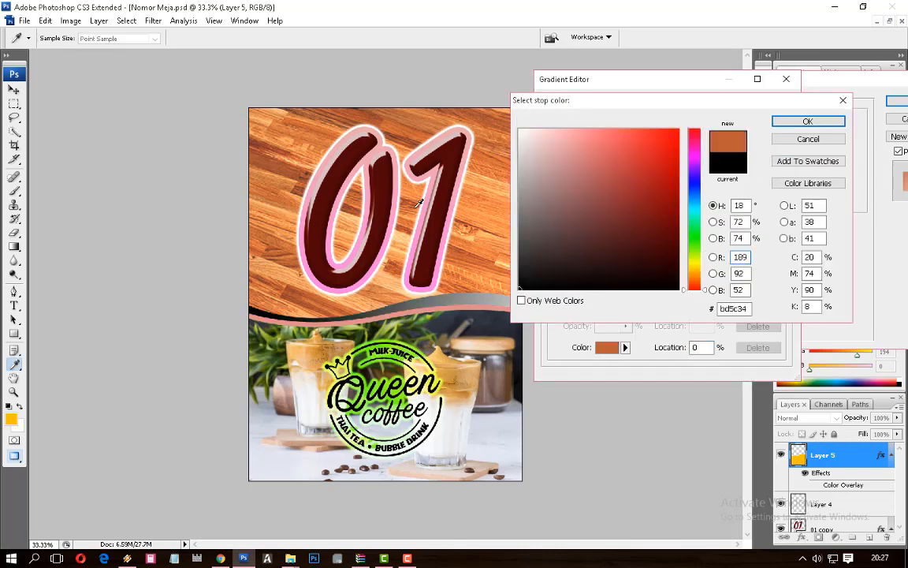
pyautogui.click(377, 259)
pyautogui.click(343, 231)
pyautogui.press('Return')
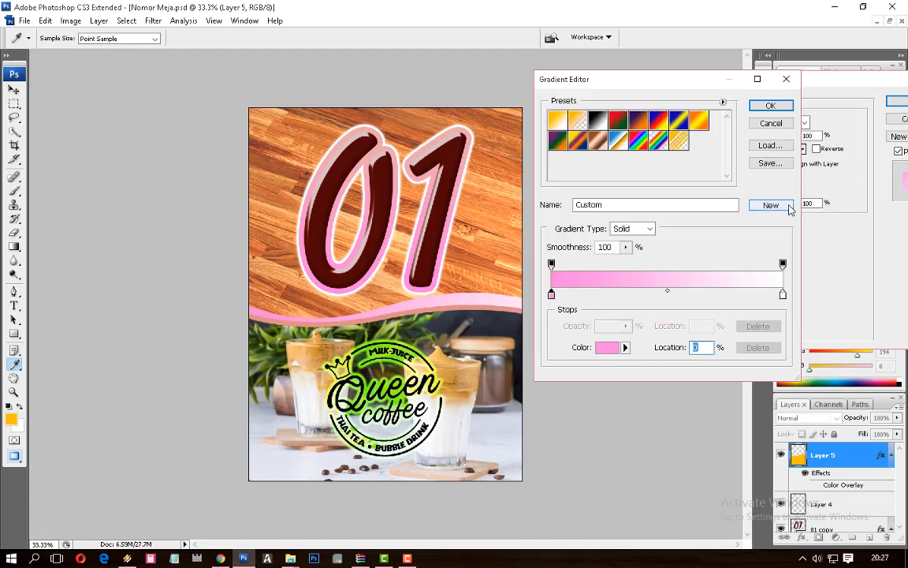
# Step: Sample the numerals' pink outline for the gradient's 100% stop and try darker magenta and purple shades
pyautogui.click(783, 294)
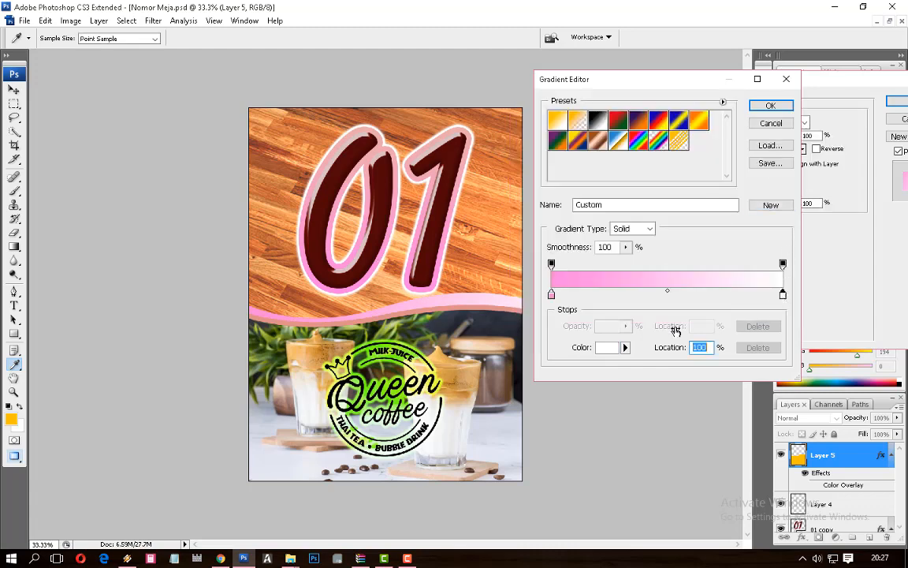
pyautogui.click(607, 349)
pyautogui.click(412, 280)
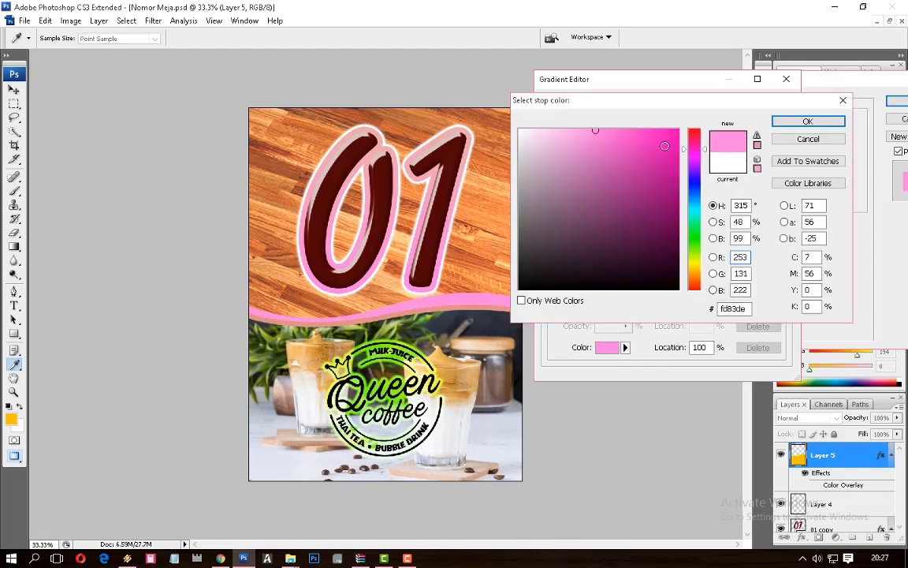
pyautogui.moveTo(665, 146); pyautogui.dragTo(681, 129)
pyautogui.moveTo(664, 210); pyautogui.dragTo(669, 273)
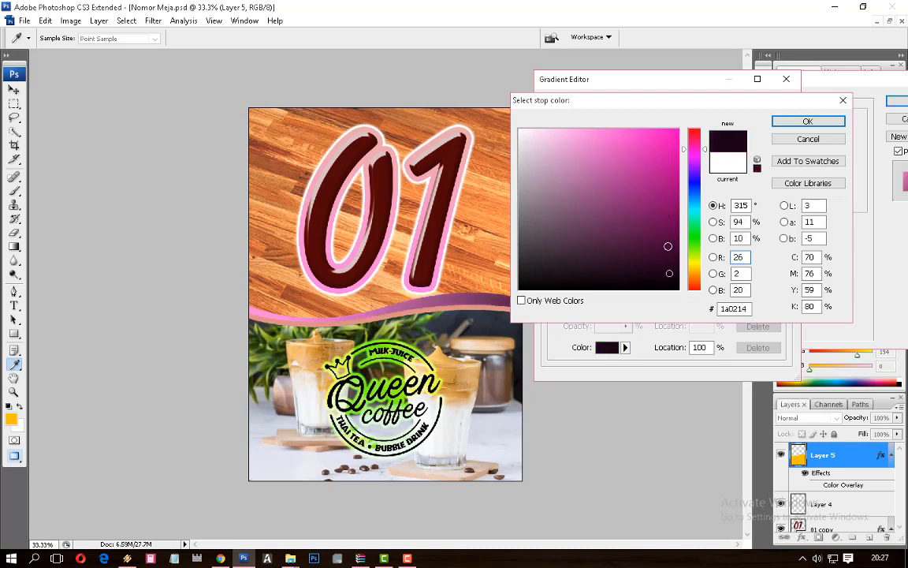
pyautogui.click(670, 146)
pyautogui.moveTo(686, 169)
pyautogui.mouseDown()
pyautogui.moveTo(686, 201)
pyautogui.moveTo(687, 170)
pyautogui.mouseUp()
# Step: Try the logo's green and the numerals' dark maroon as the gradient's end colour
pyautogui.click(399, 371)
pyautogui.click(398, 359)
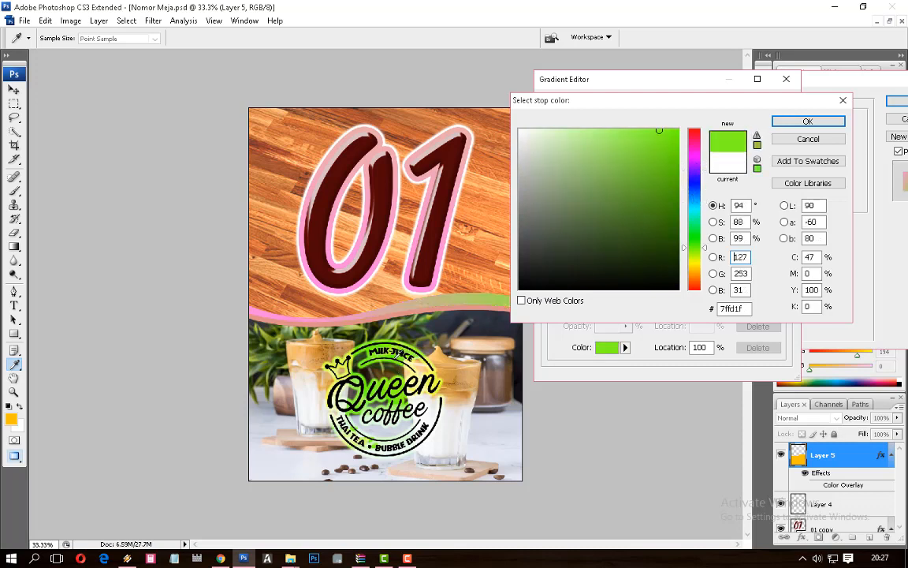
pyautogui.click(389, 356)
pyautogui.click(364, 276)
pyautogui.click(365, 267)
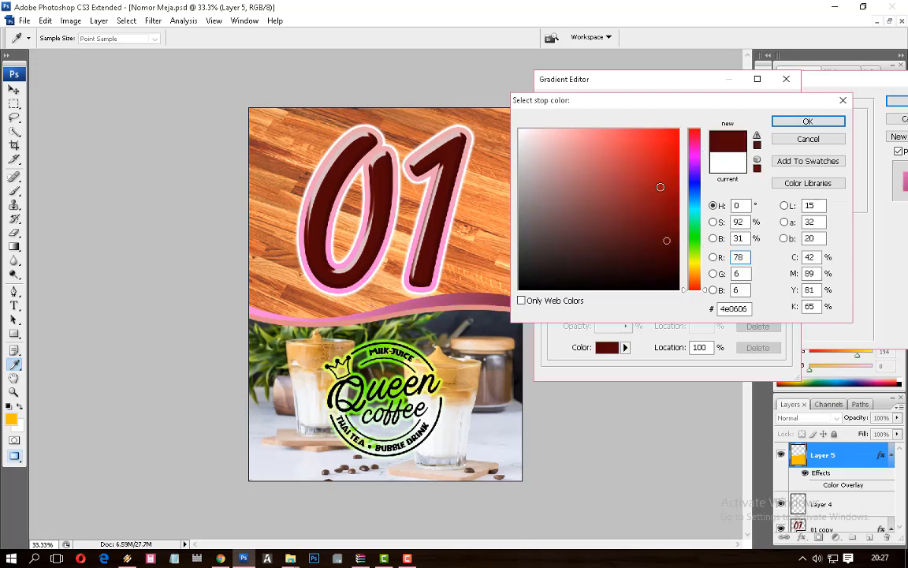
# Step: Set the gradient's end stop to a dark purple and apply the pink-to-purple Gradient Overlay to Layer 5
pyautogui.click(661, 187)
pyautogui.click(663, 233)
pyautogui.click(694, 155)
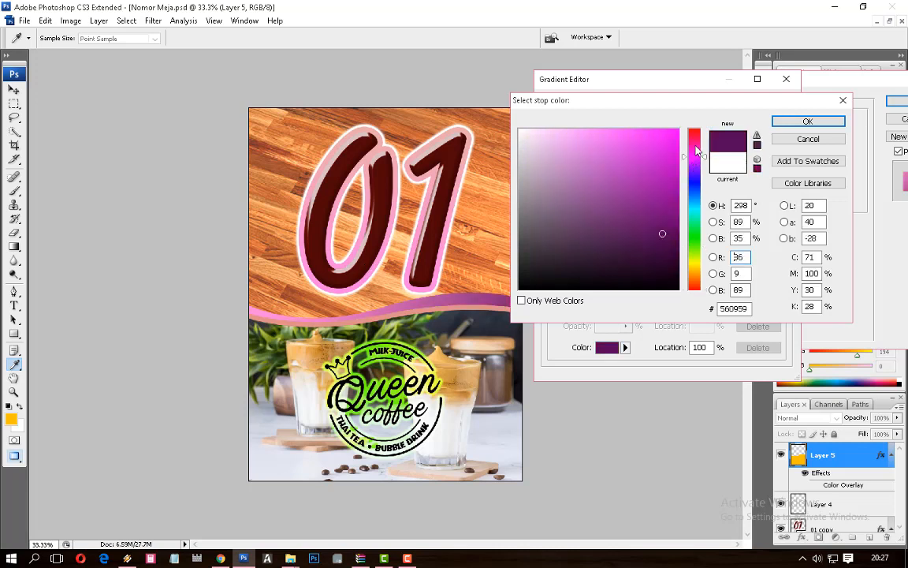
pyautogui.moveTo(695, 146); pyautogui.dragTo(696, 155)
pyautogui.moveTo(670, 198); pyautogui.dragTo(665, 259)
pyautogui.press('Return')
pyautogui.press('Return')
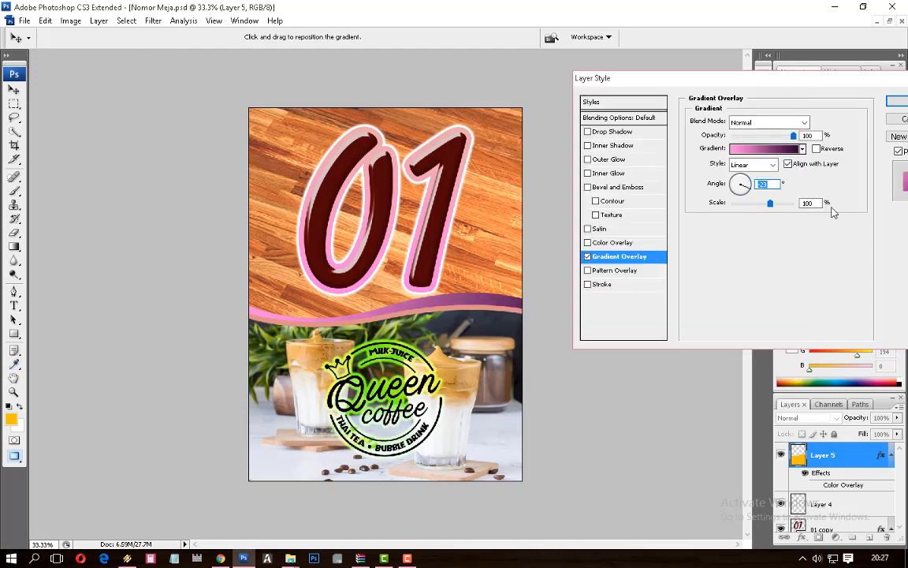
pyautogui.press('Return')
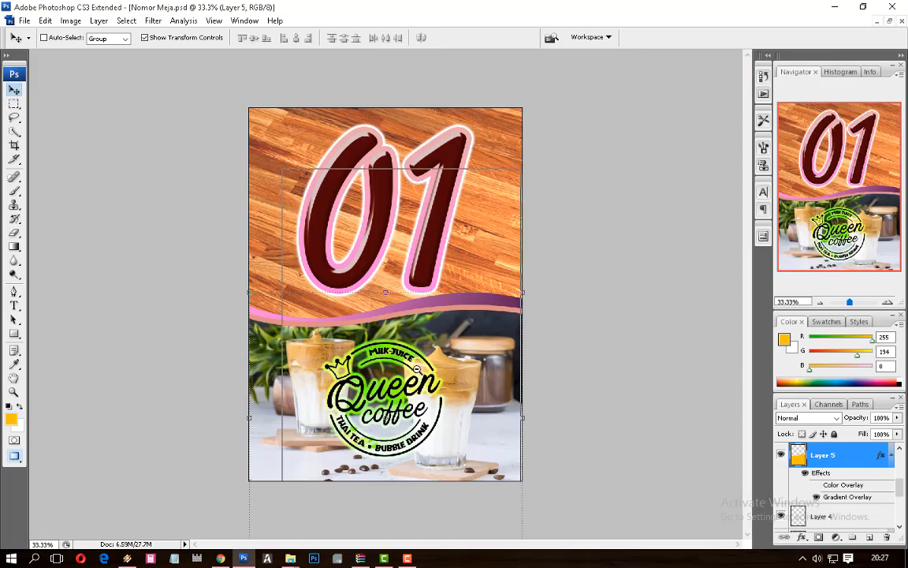
# Step: Save a JPEG version of the card as Nomor Meja in the Data Order folder
pyautogui.hotkey('ctrl', '-')
pyautogui.hotkey('ctrl', 'shift', 's')
pyautogui.press('Tab')
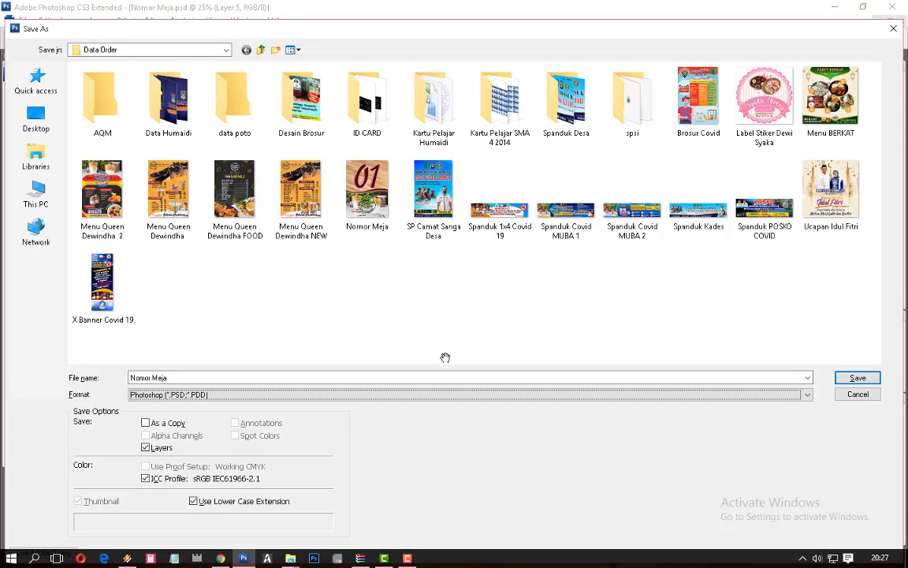
pyautogui.press('j')
pyautogui.press('Return')
pyautogui.press('Return')
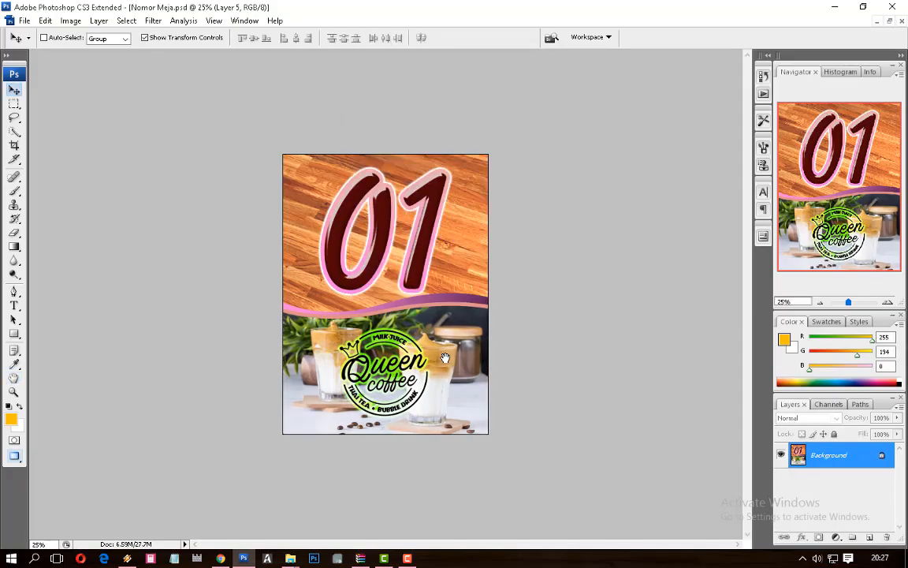
pyautogui.press('Tab')
pyautogui.press('Tab')
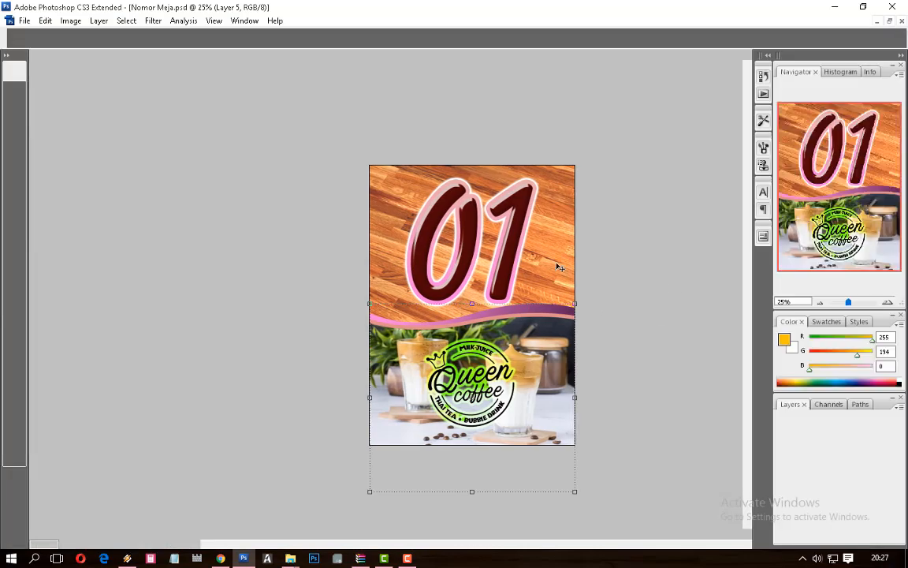